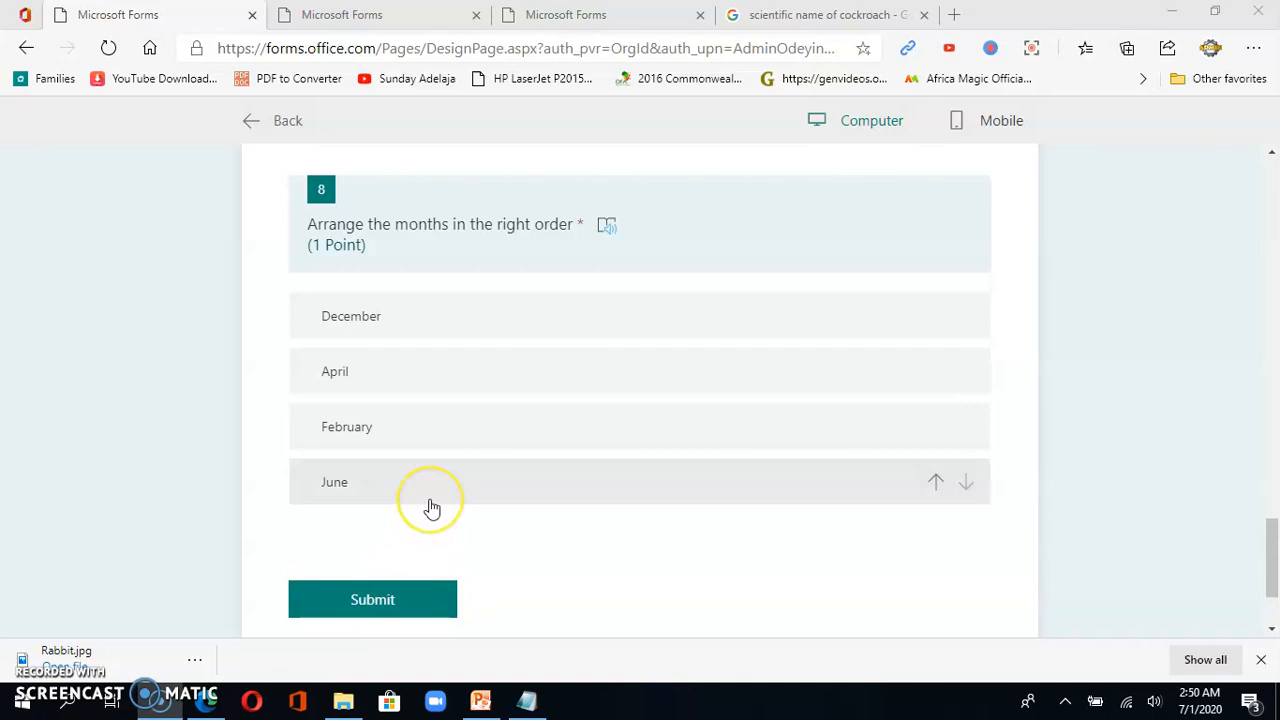
# Leave the preview and add a new section after the last question of the ICT101 Exam.
pyautogui.scroll(1, 429, 506)
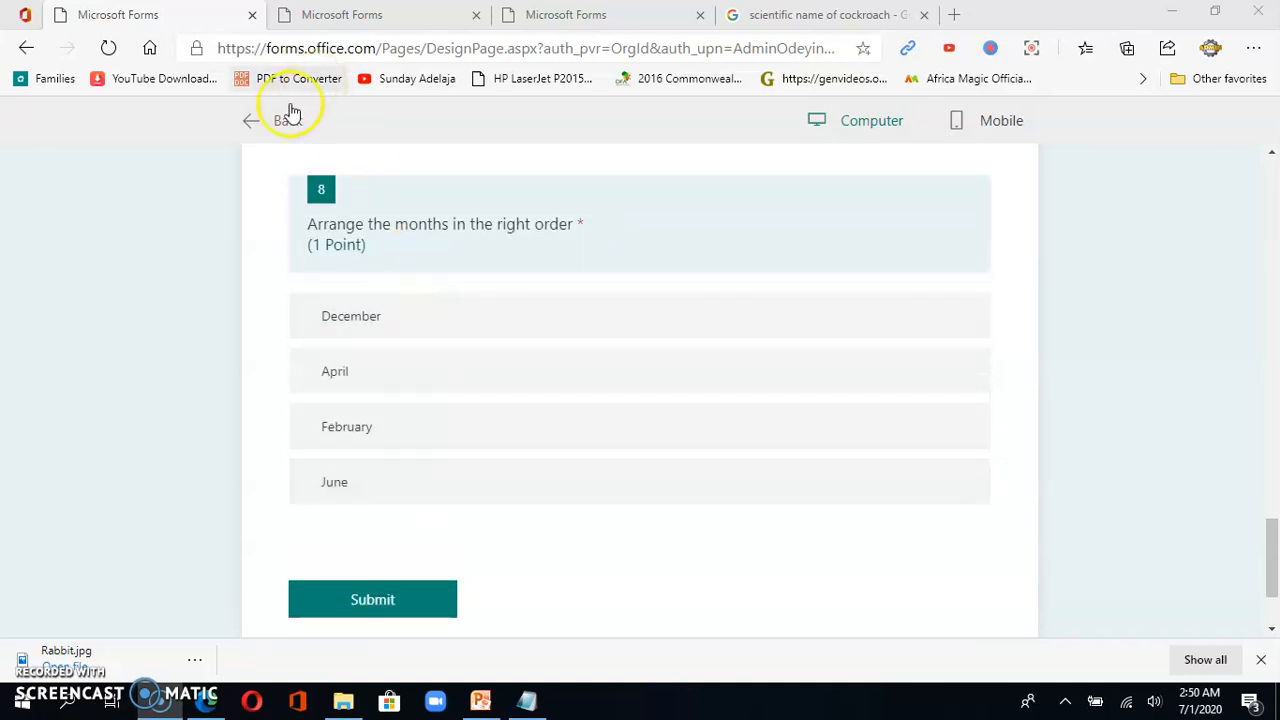
pyautogui.click(262, 117)
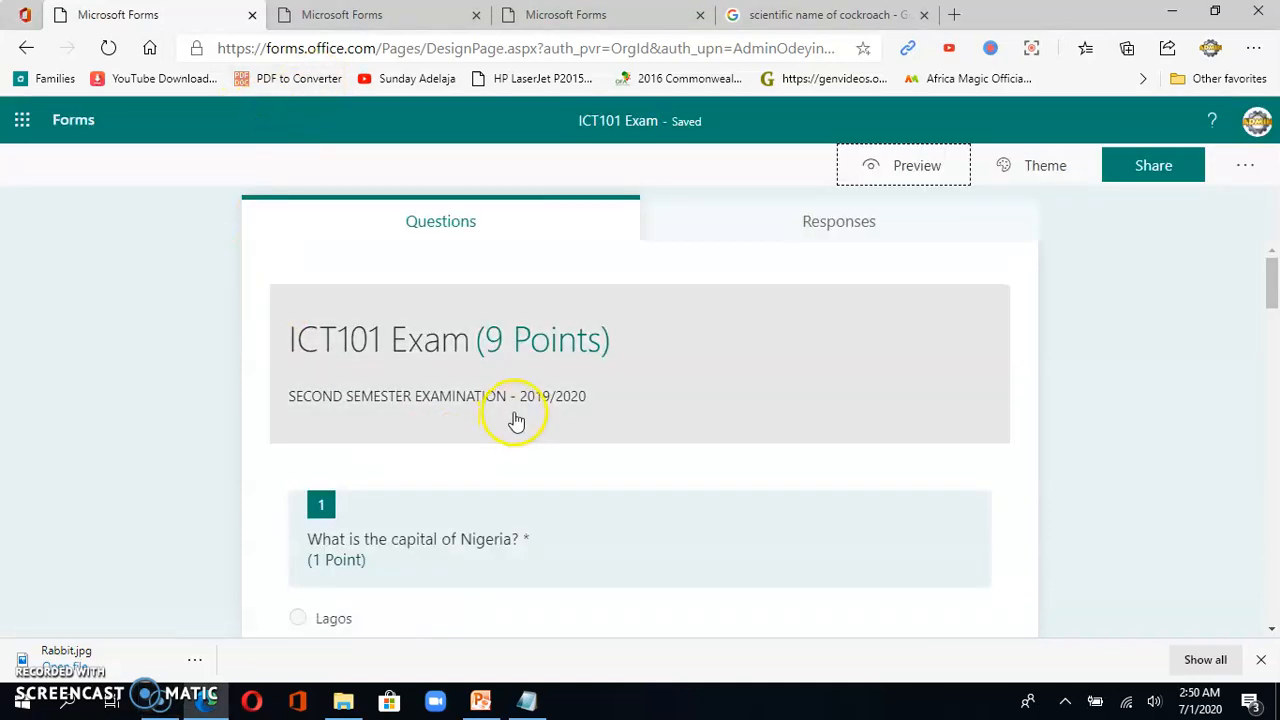
pyautogui.scroll(-7, 514, 423)
pyautogui.scroll(-6, 514, 426)
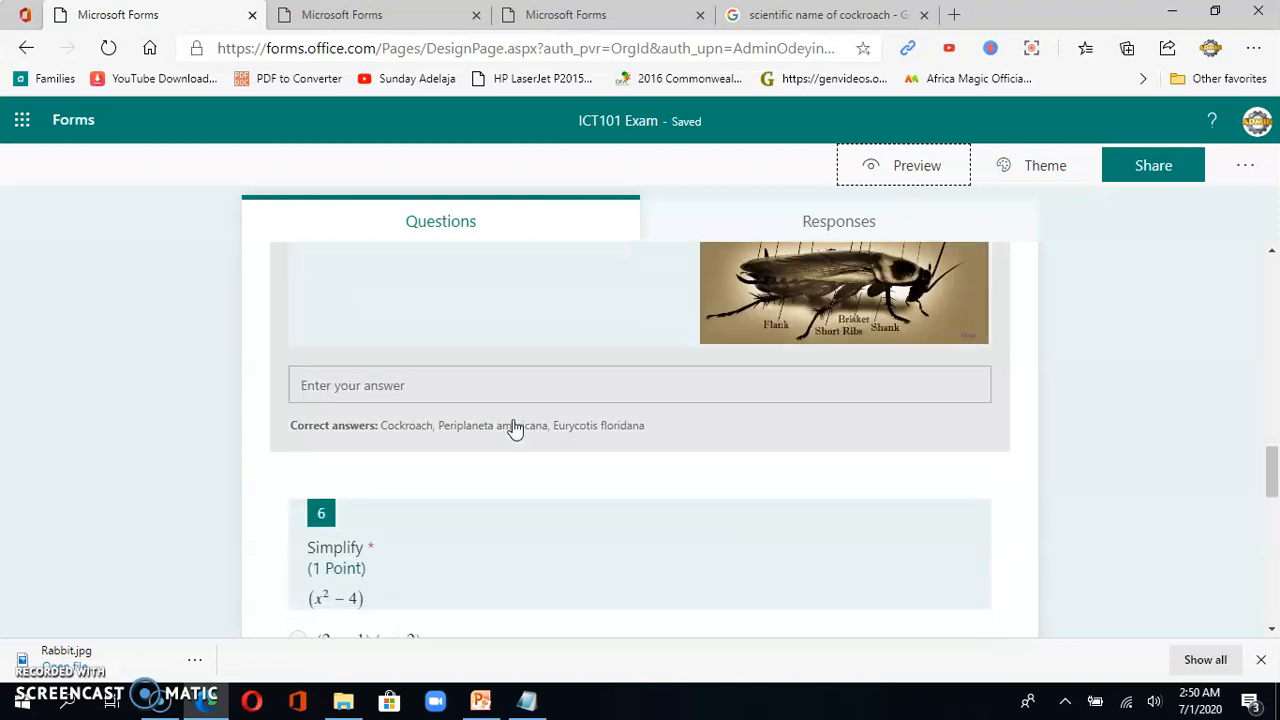
pyautogui.scroll(-4, 514, 428)
pyautogui.click(463, 443)
pyautogui.scroll(-6, 463, 443)
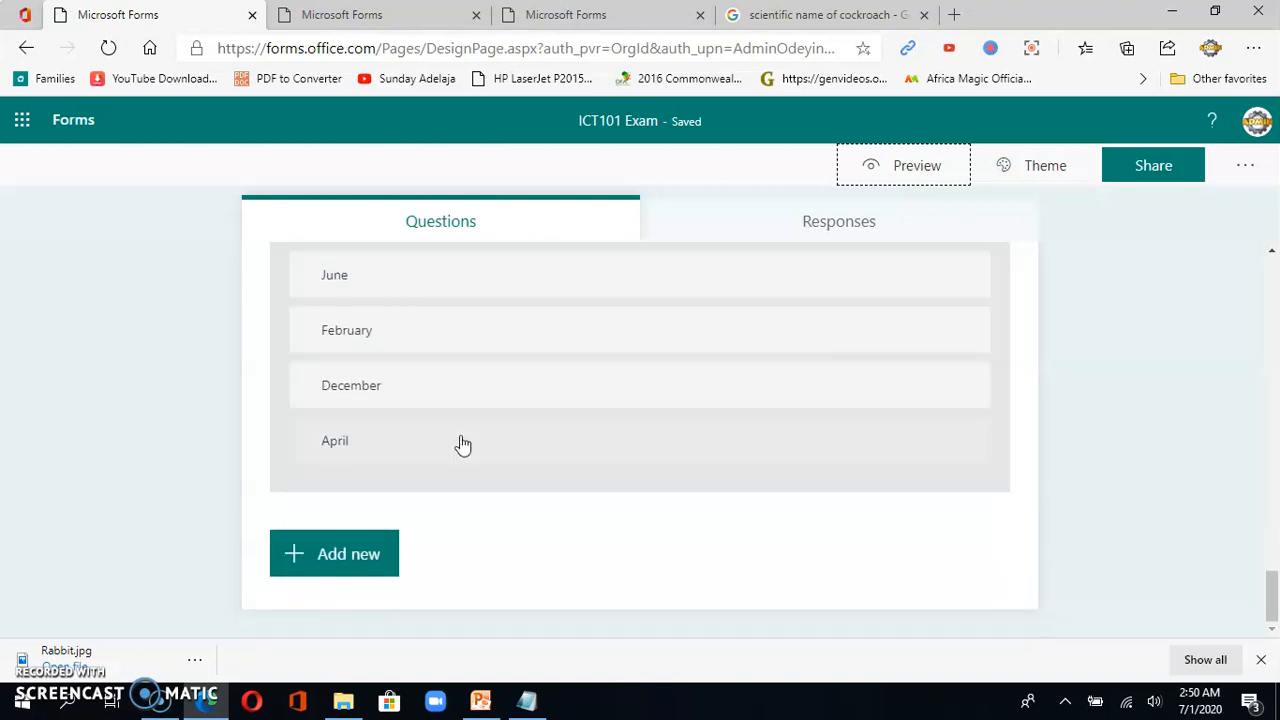
pyautogui.click(331, 472)
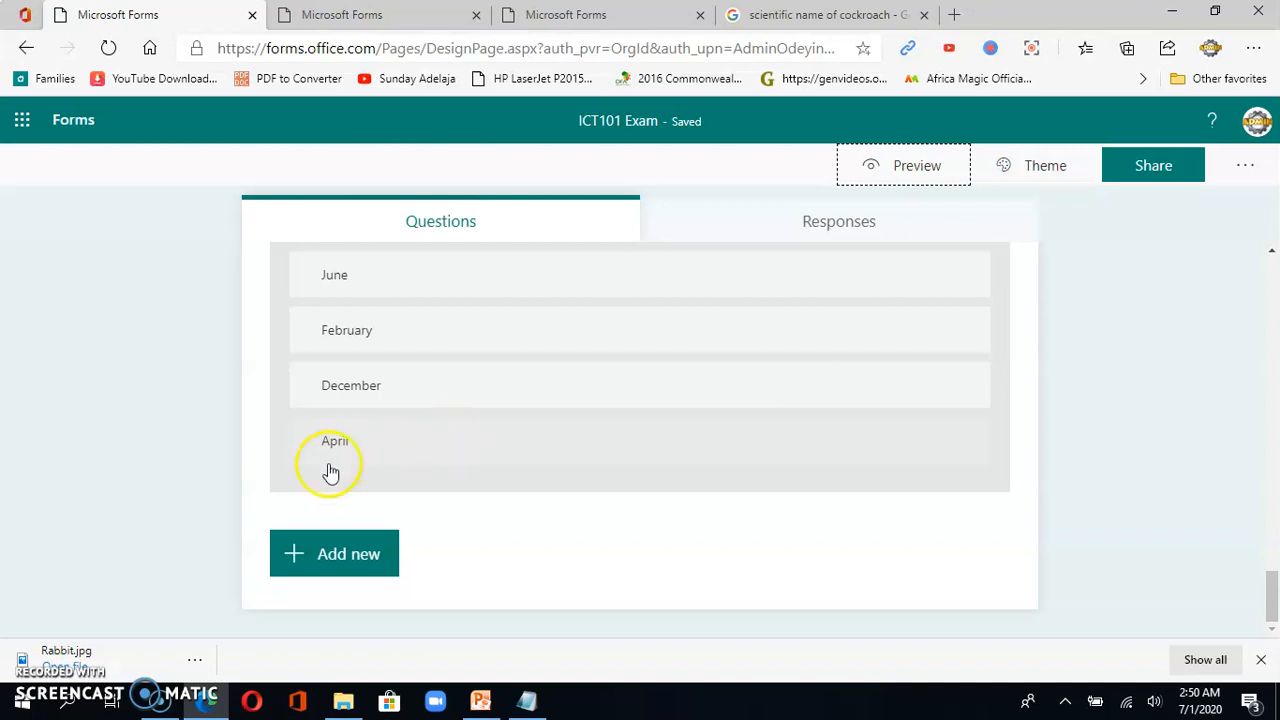
pyautogui.click(335, 560)
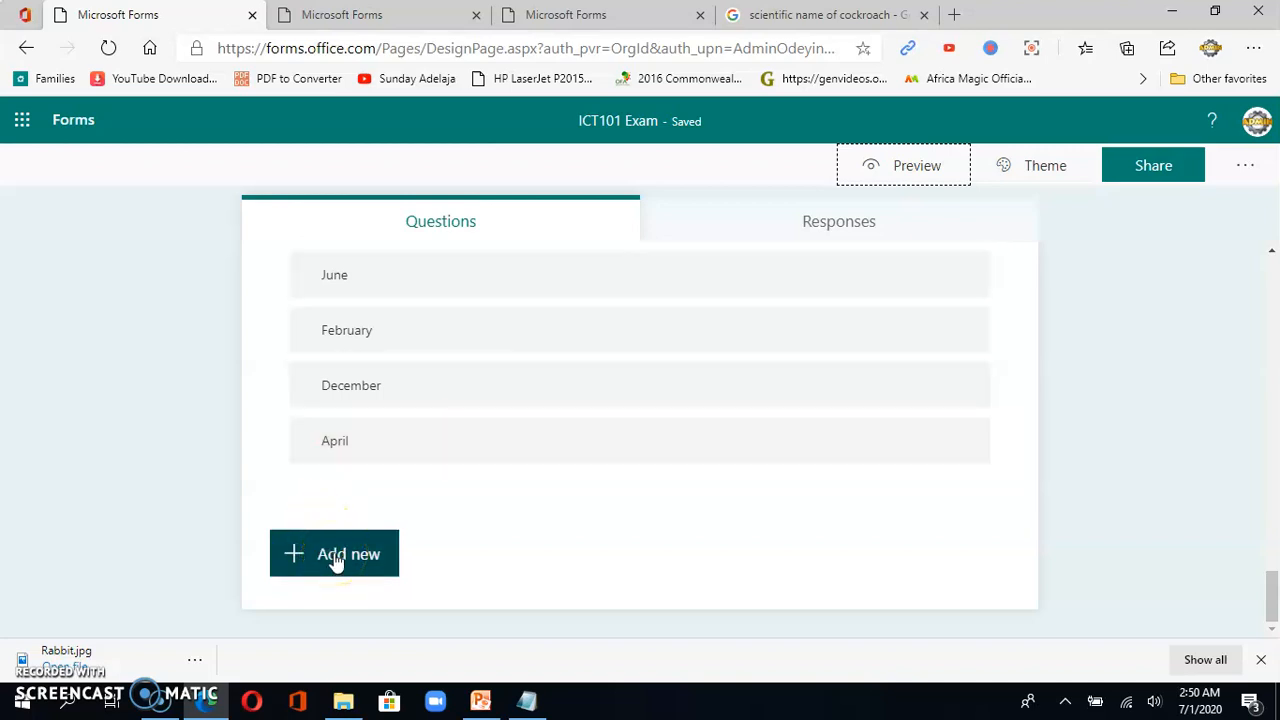
pyautogui.click(336, 560)
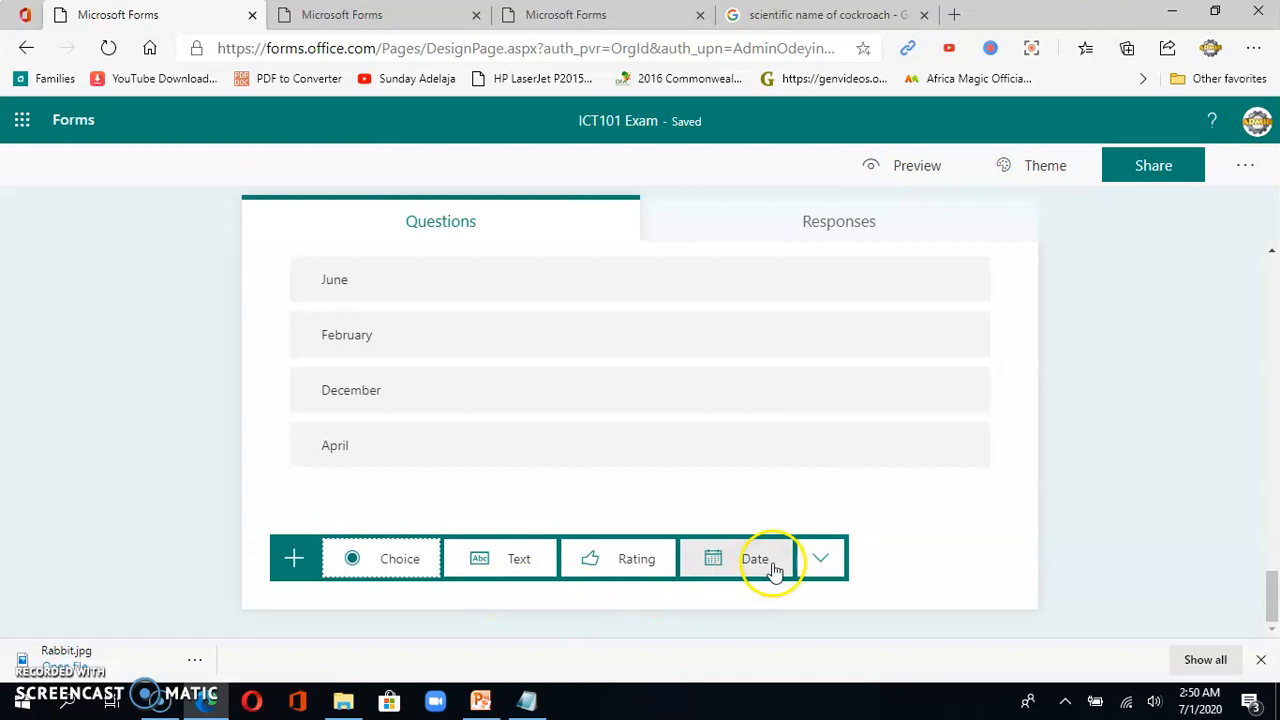
pyautogui.click(821, 566)
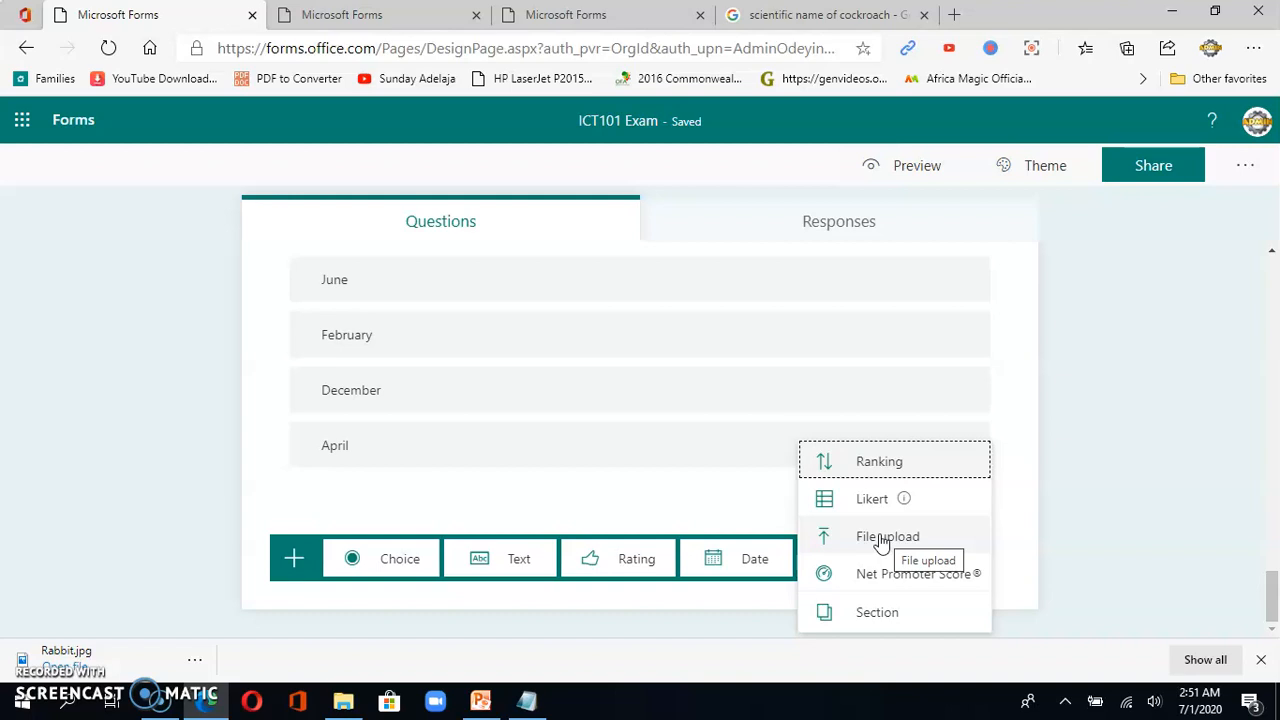
pyautogui.click(876, 616)
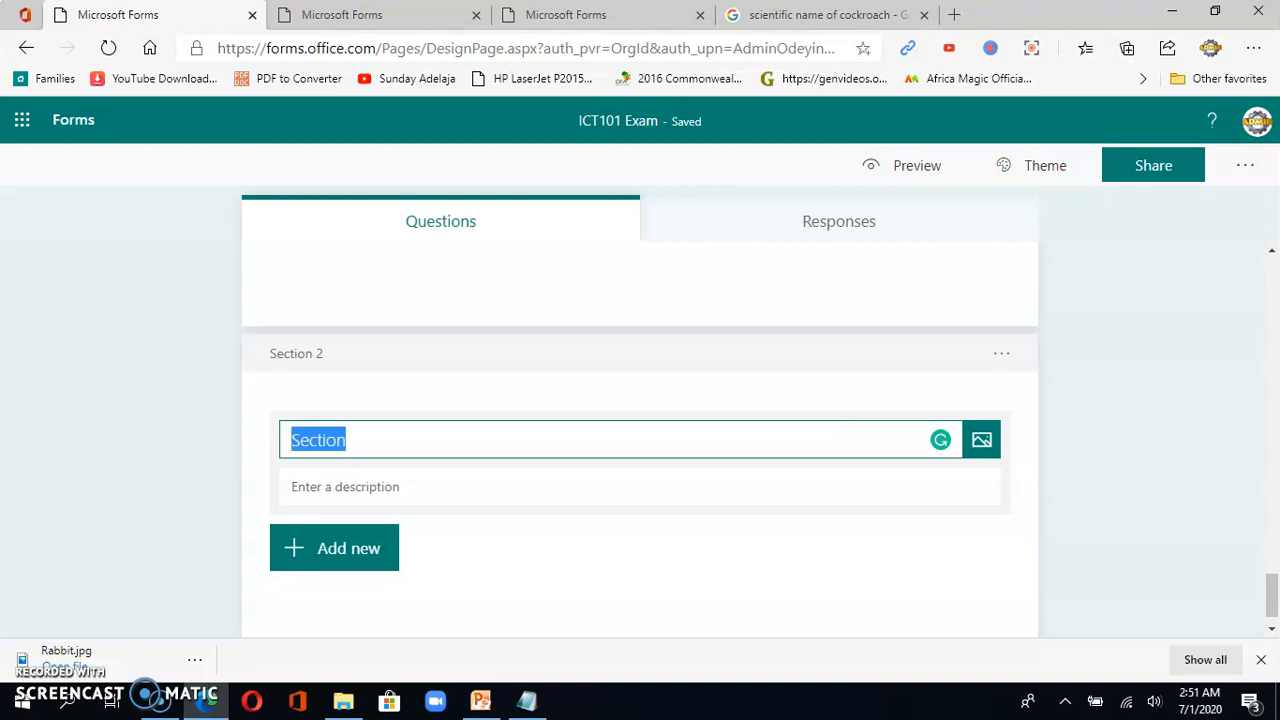
# Look through the TEST101 Quiz and Quiz forms for an example of a section, then return to the ICT101 Exam.
pyautogui.click(412, 16)
pyautogui.click(466, 500)
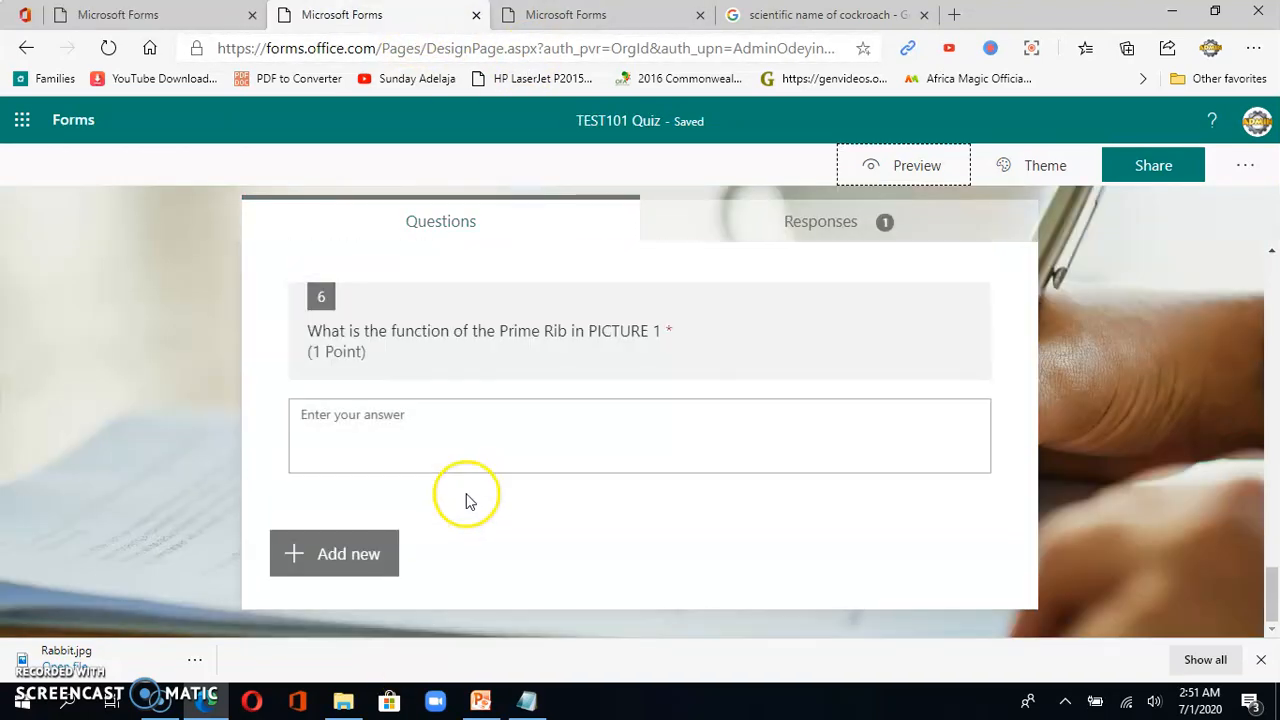
pyautogui.scroll(4, 466, 490)
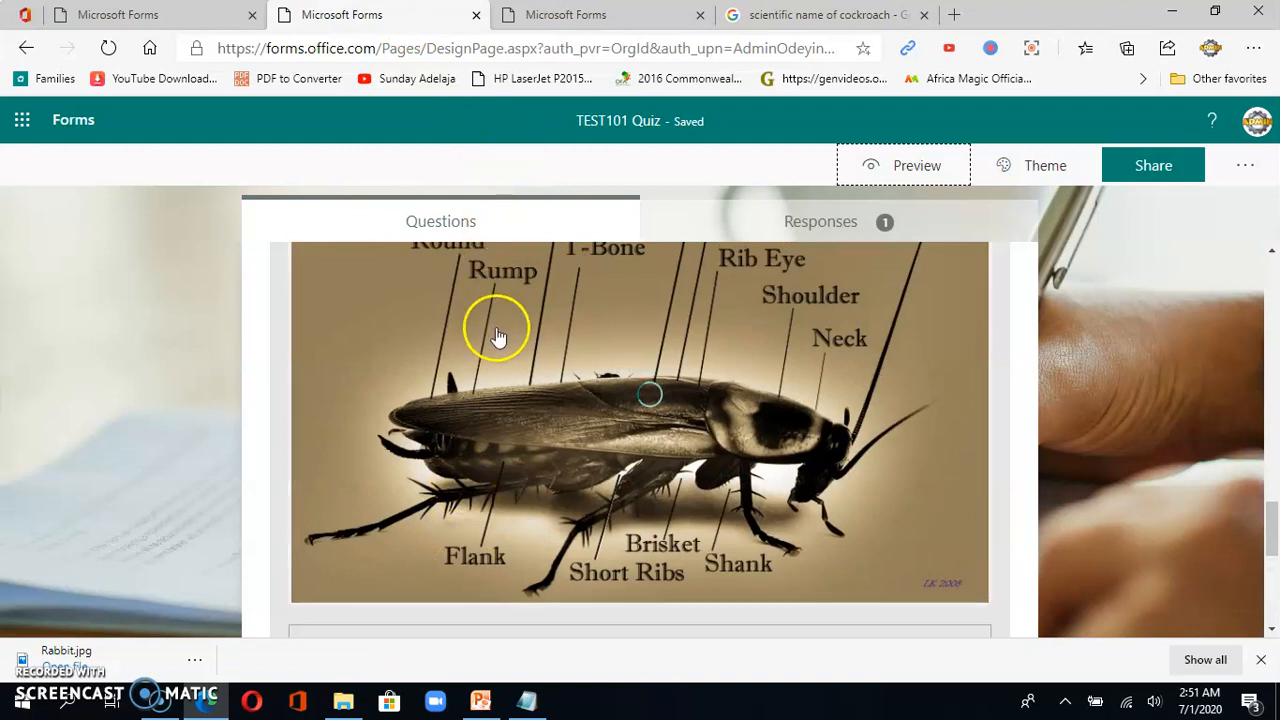
pyautogui.scroll(2, 497, 335)
pyautogui.scroll(3, 500, 328)
pyautogui.click(551, 14)
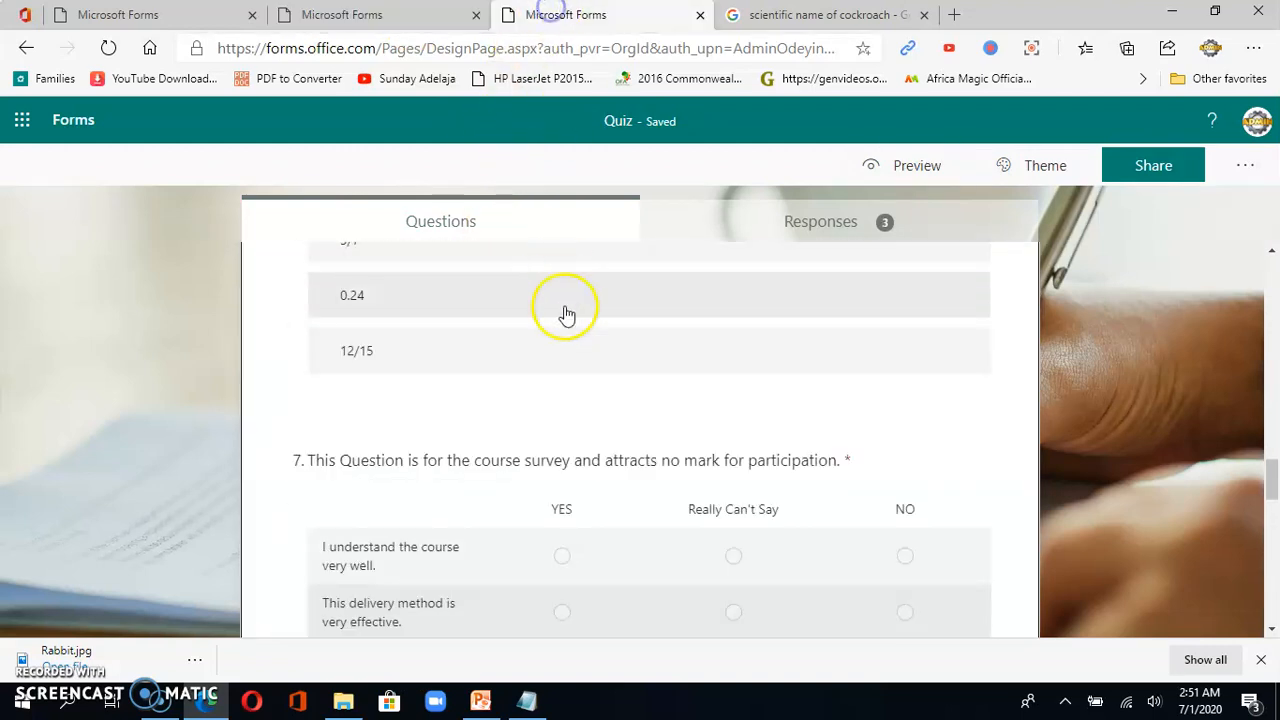
pyautogui.scroll(-5, 566, 320)
pyautogui.scroll(-5, 555, 400)
pyautogui.scroll(2, 553, 413)
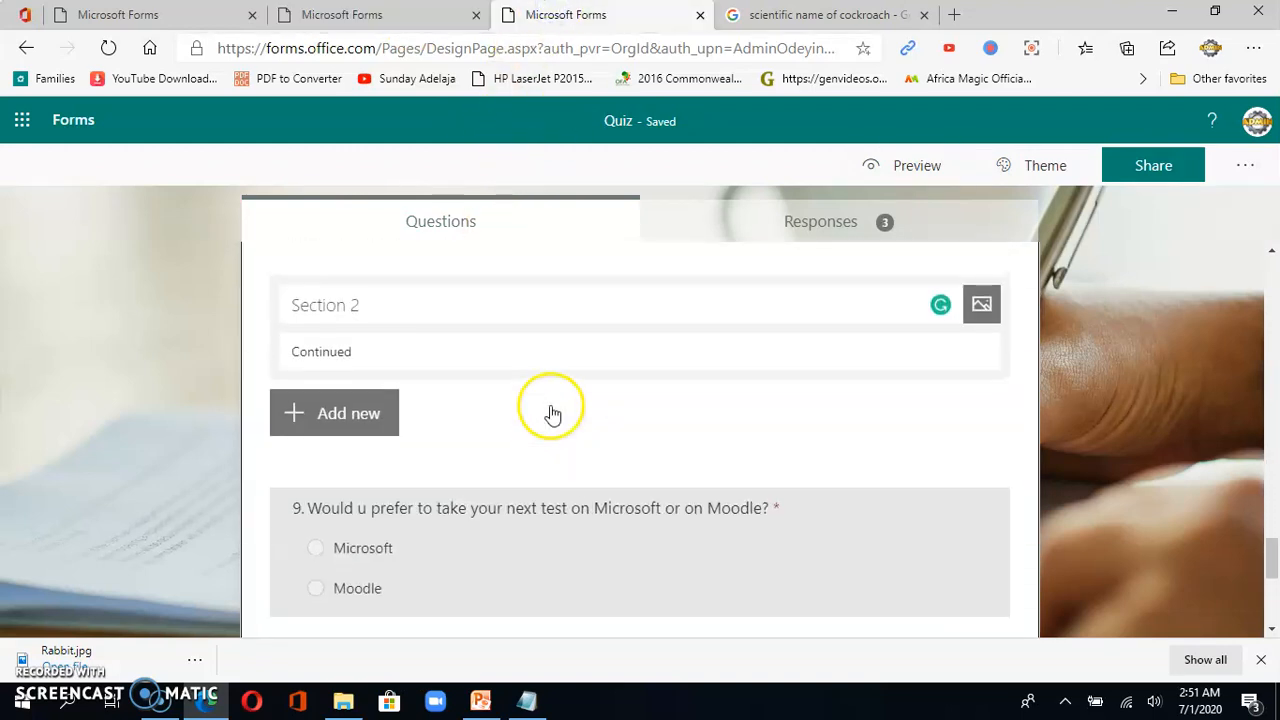
pyautogui.scroll(2, 553, 410)
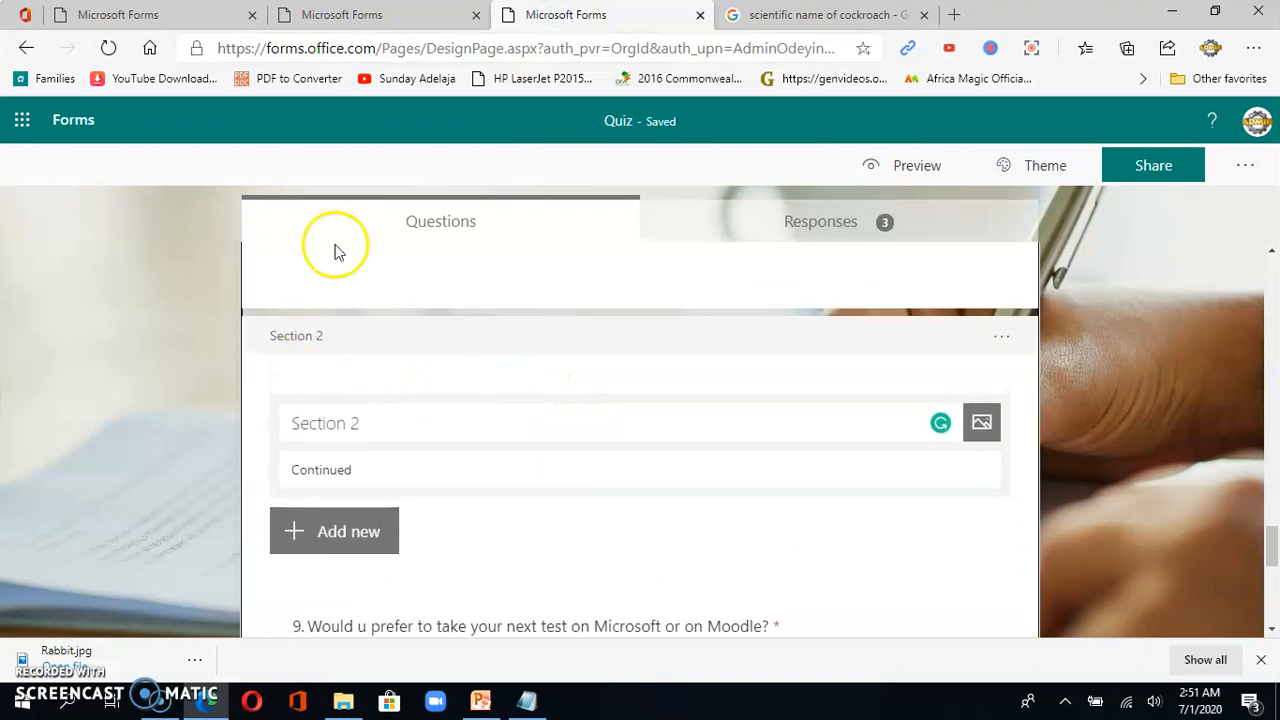
pyautogui.click(155, 15)
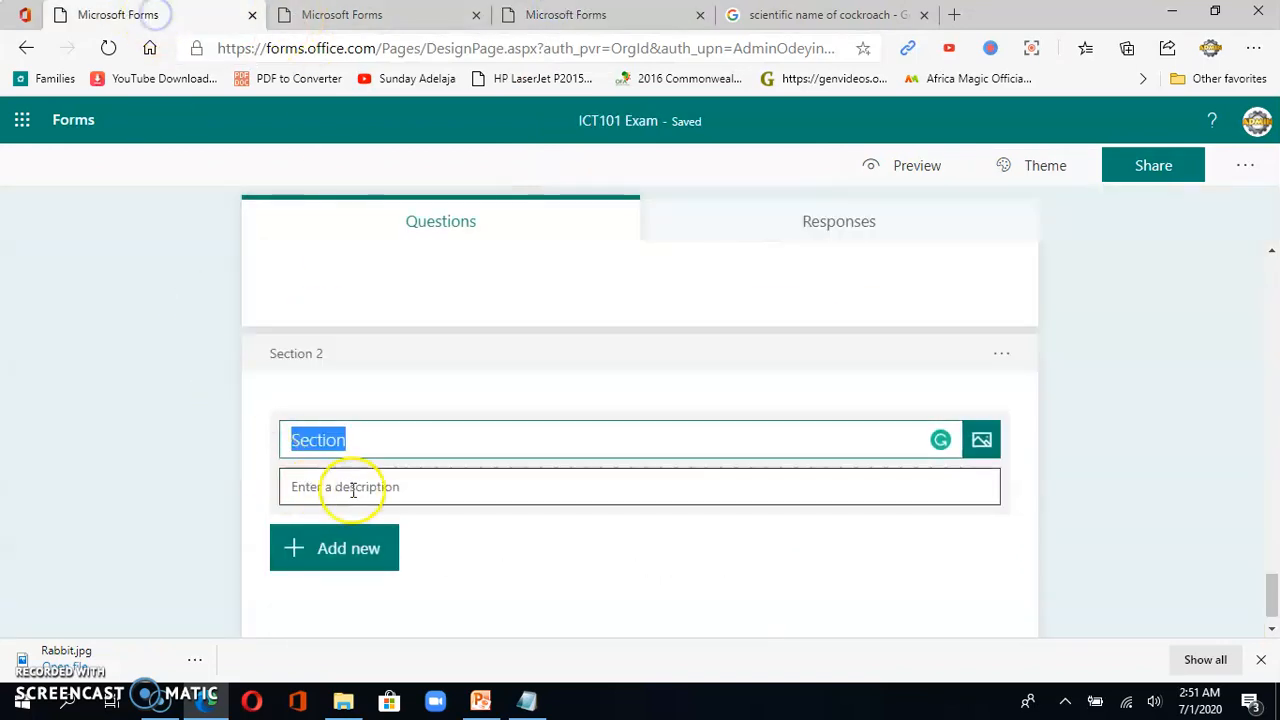
pyautogui.click(324, 352)
pyautogui.click(360, 441)
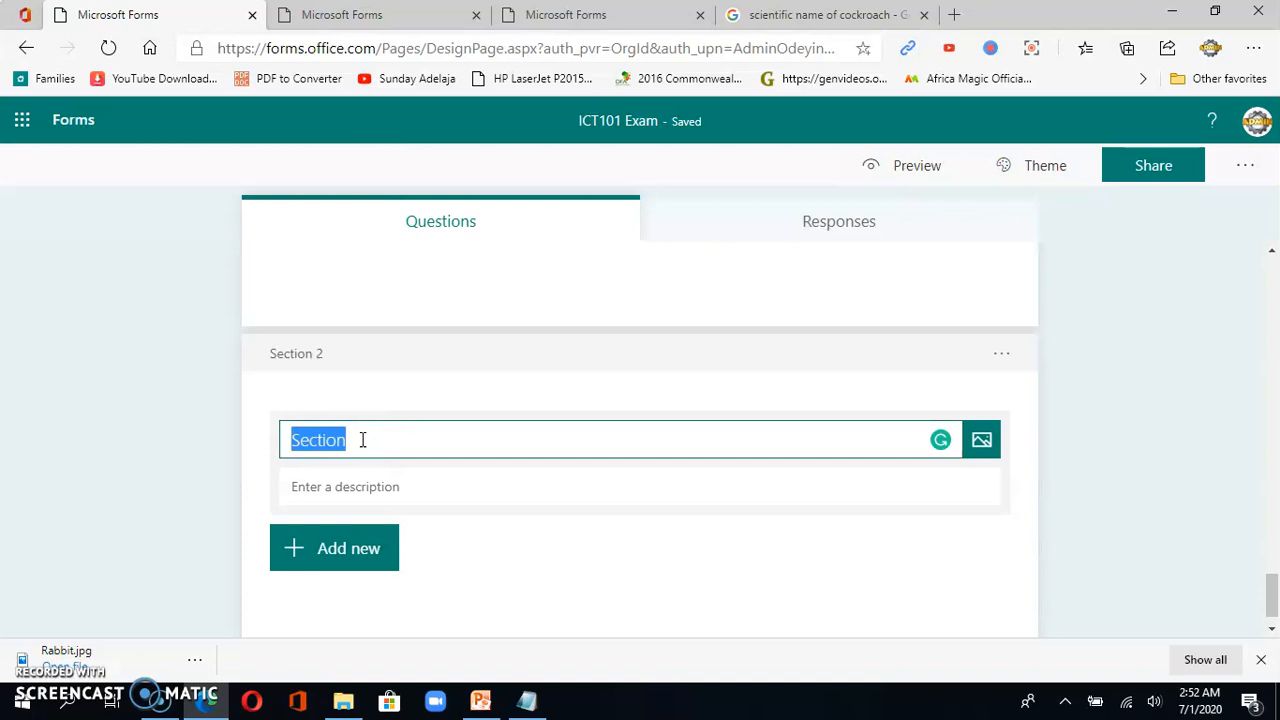
pyautogui.write('C')
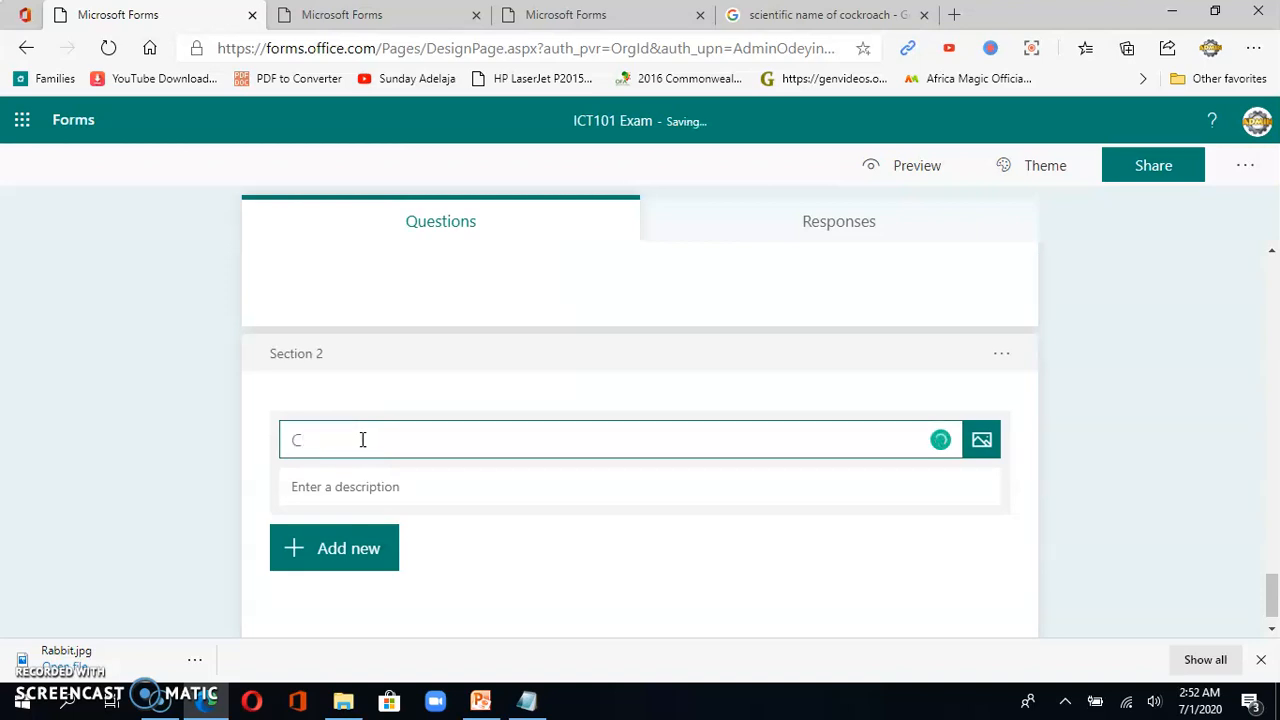
pyautogui.write('ourse')
pyautogui.write('/')
pyautogui.press('BackSpace')
pyautogui.press('BackSpace')
pyautogui.press('BackSpace')
pyautogui.press('BackSpace')
pyautogui.press('BackSpace')
pyautogui.press('BackSpace')
pyautogui.press('BackSpace')
pyautogui.press('BackSpace')
# Title the new section "Students Response Section" and leave its description empty.
pyautogui.write('Students Response Section')
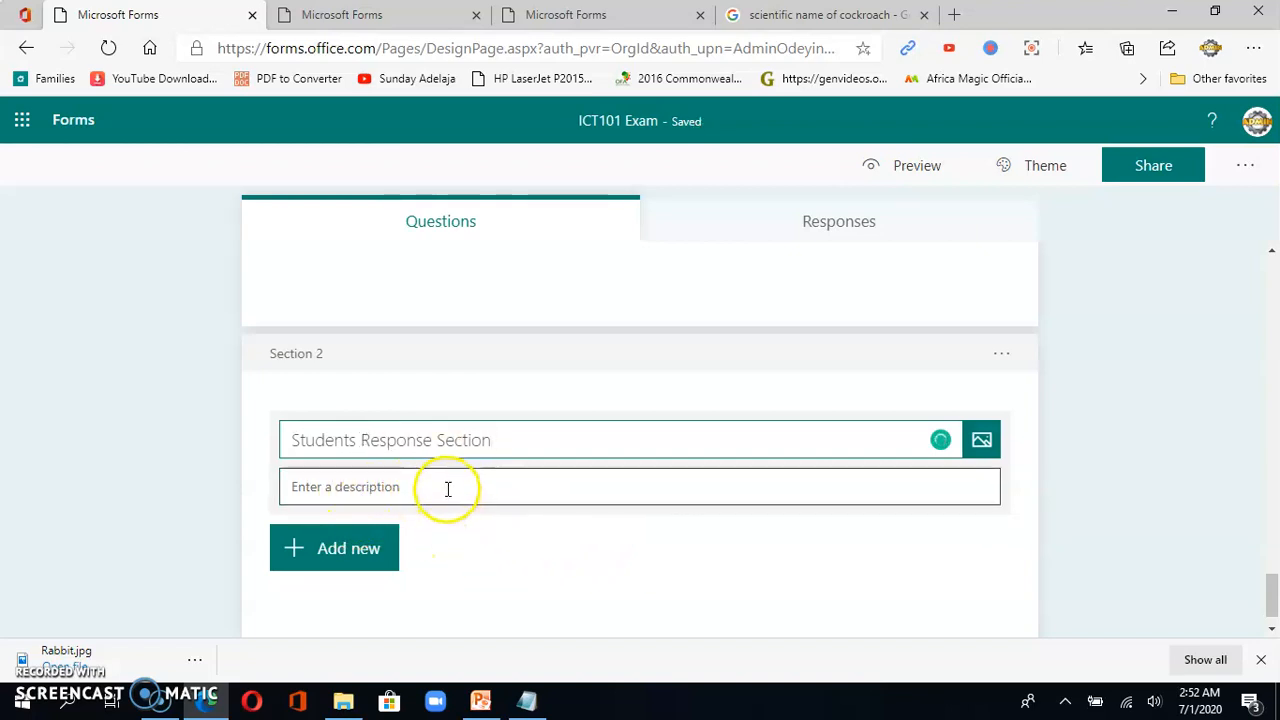
pyautogui.click(466, 544)
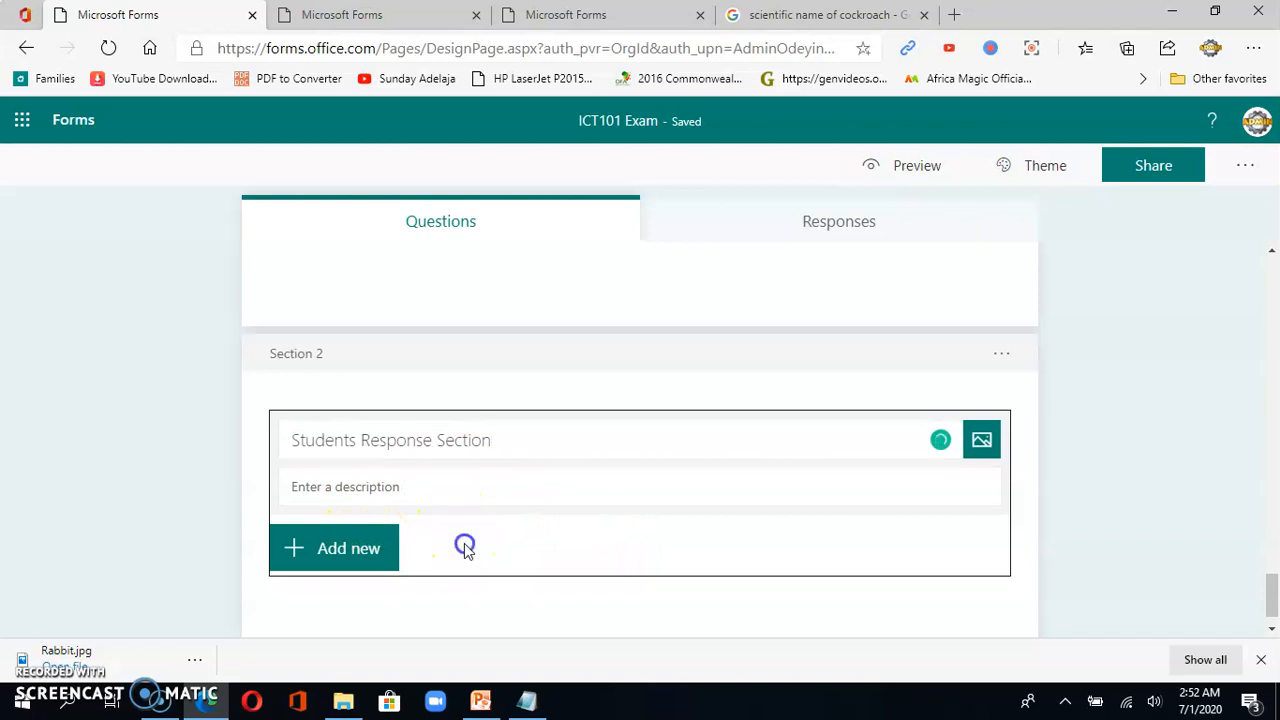
pyautogui.click(1046, 497)
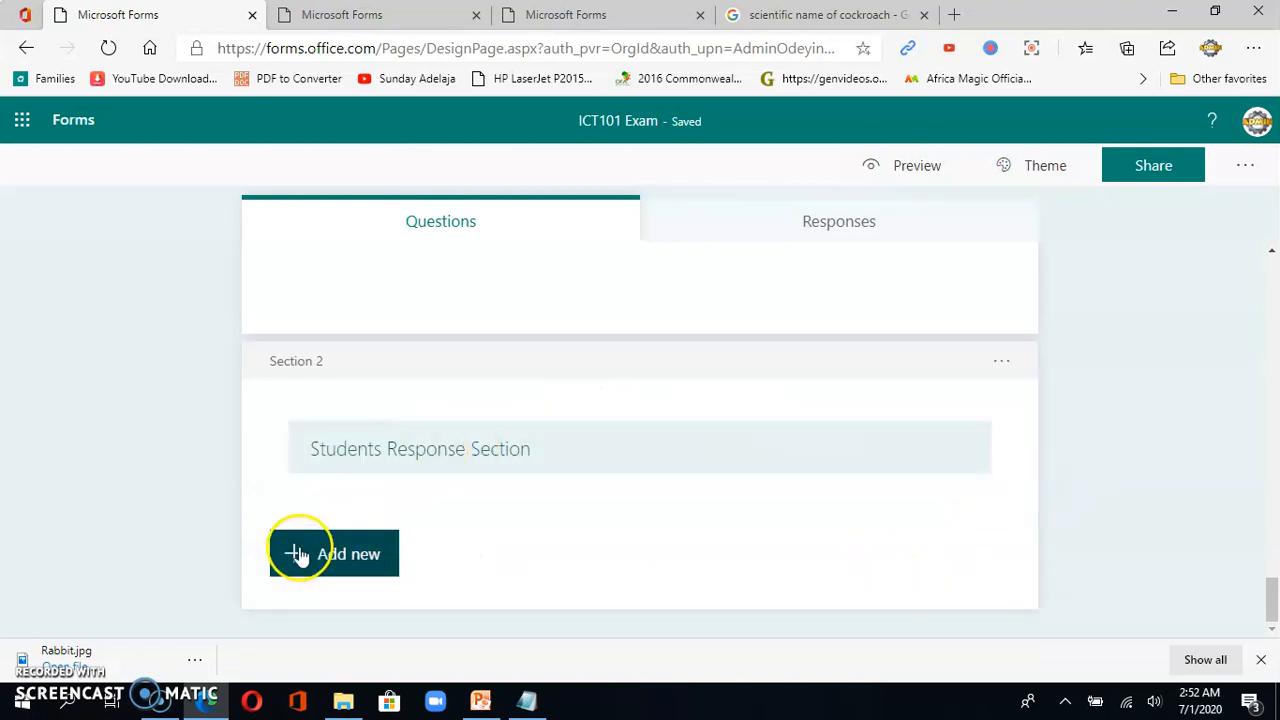
# Examine the survey, recommendation and lecturer rating questions in the Quiz form as models for the student response section.
pyautogui.click(586, 15)
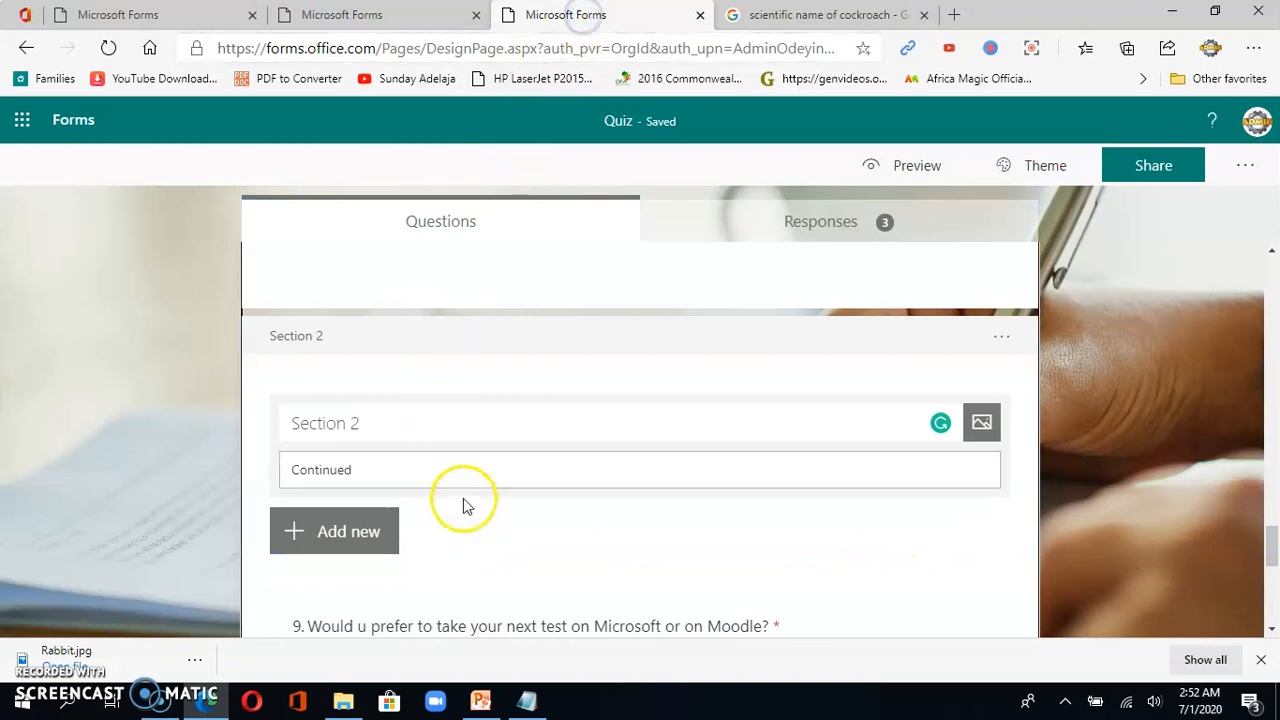
pyautogui.scroll(-3, 463, 498)
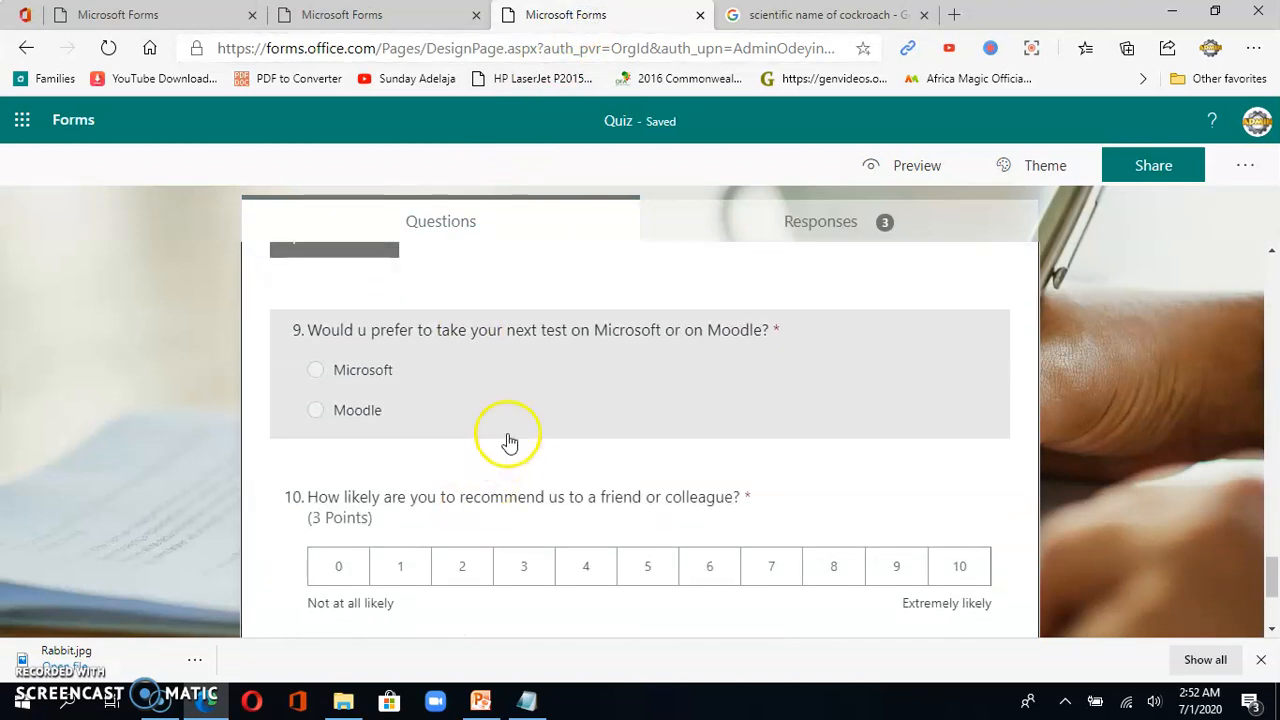
pyautogui.scroll(-2, 510, 442)
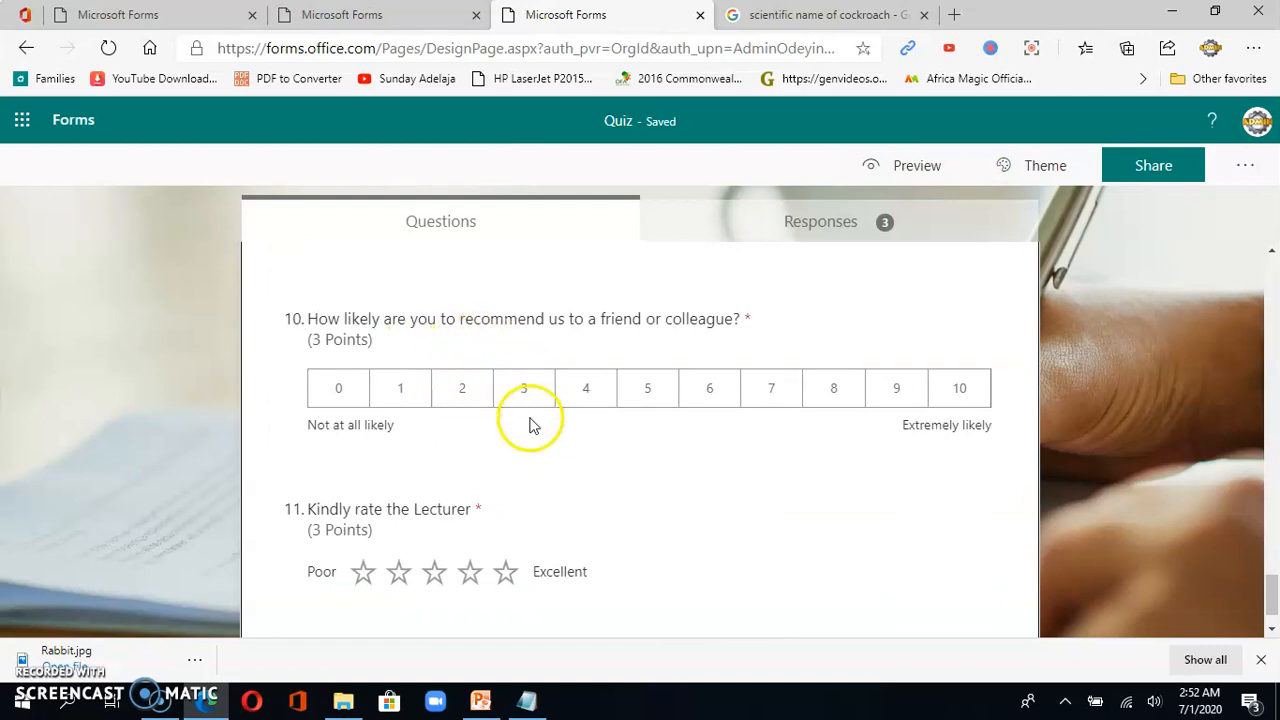
pyautogui.scroll(2, 510, 502)
pyautogui.scroll(8, 510, 502)
pyautogui.scroll(1, 522, 452)
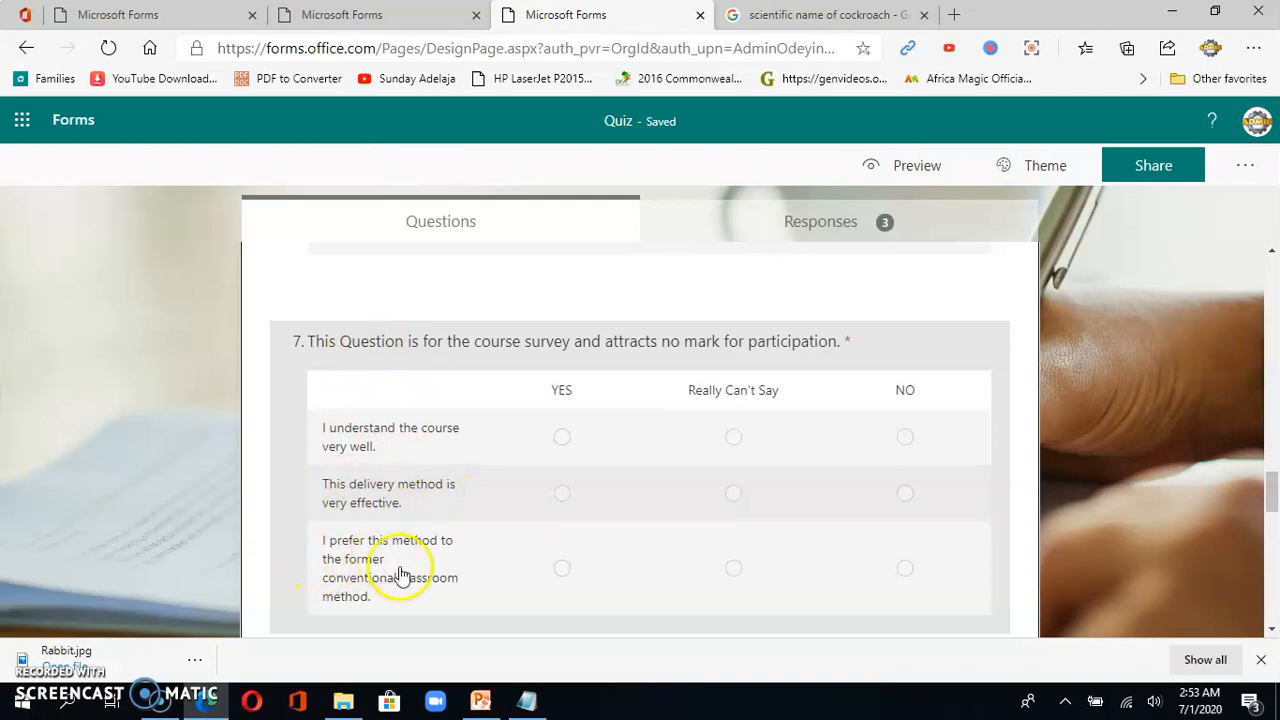
pyautogui.scroll(-1, 472, 410)
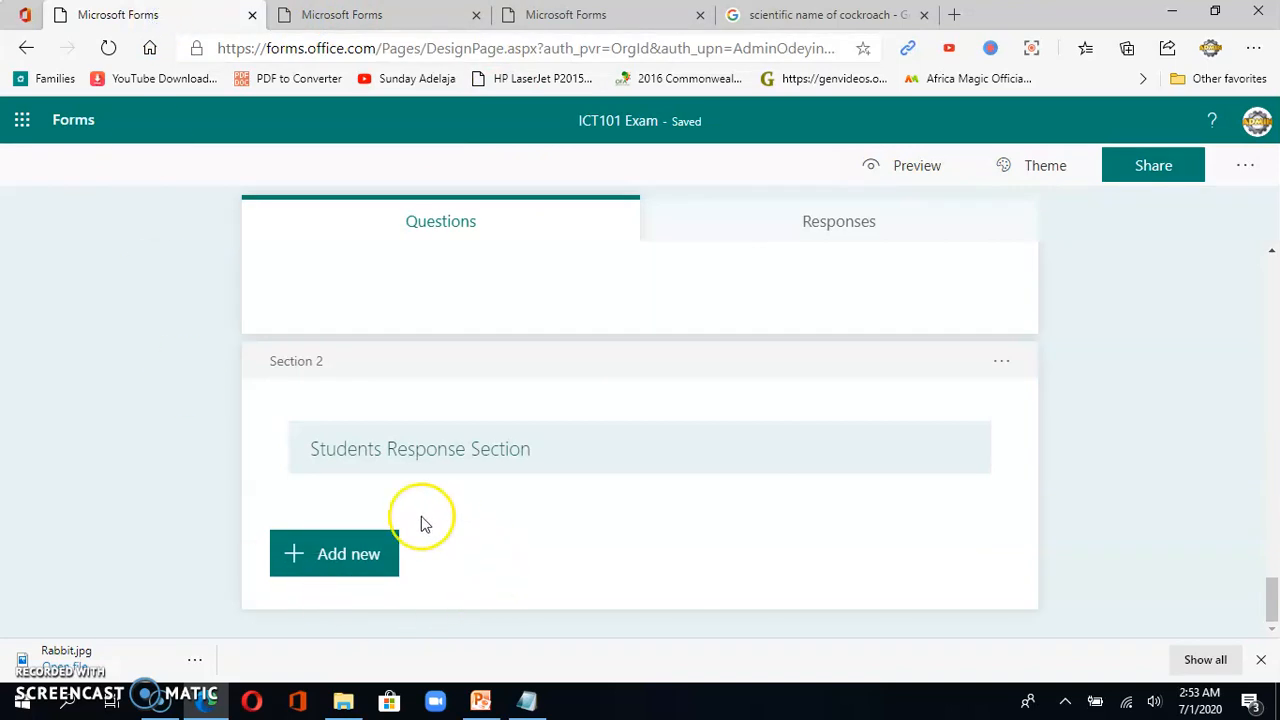
# Add a Likert question to the Students Response Section of the ICT101 Exam.
pyautogui.click(350, 558)
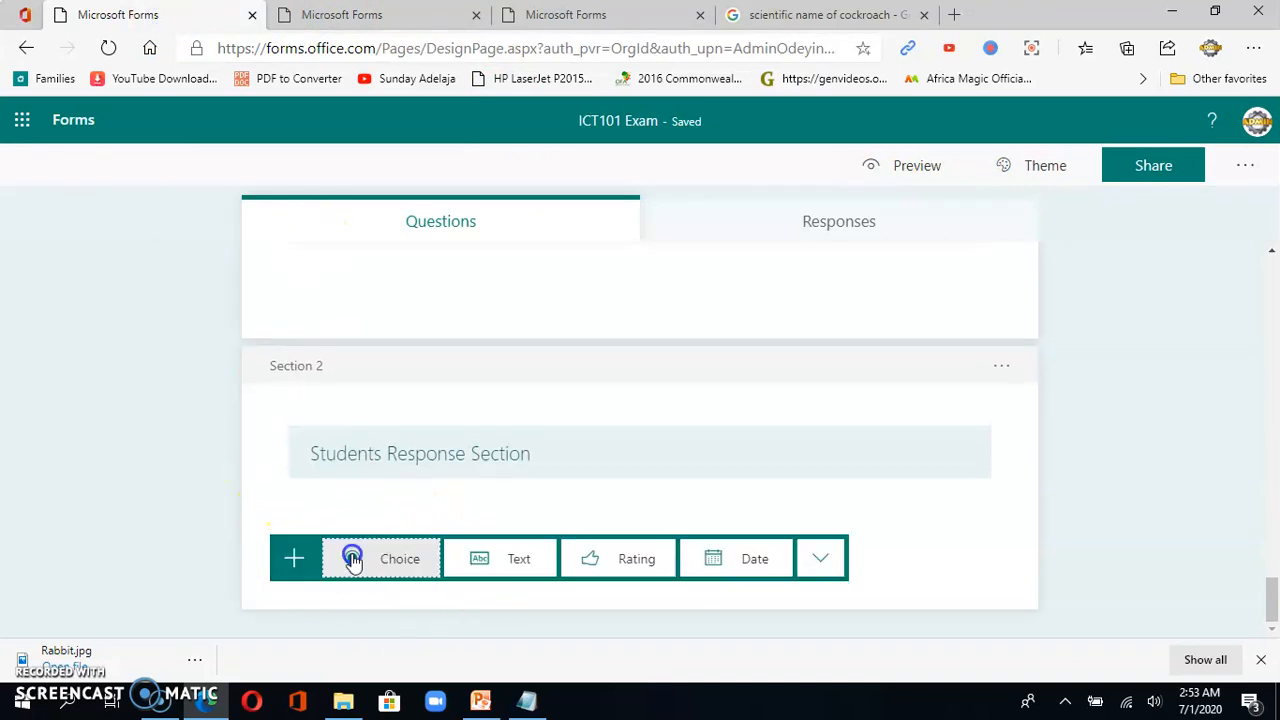
pyautogui.click(821, 558)
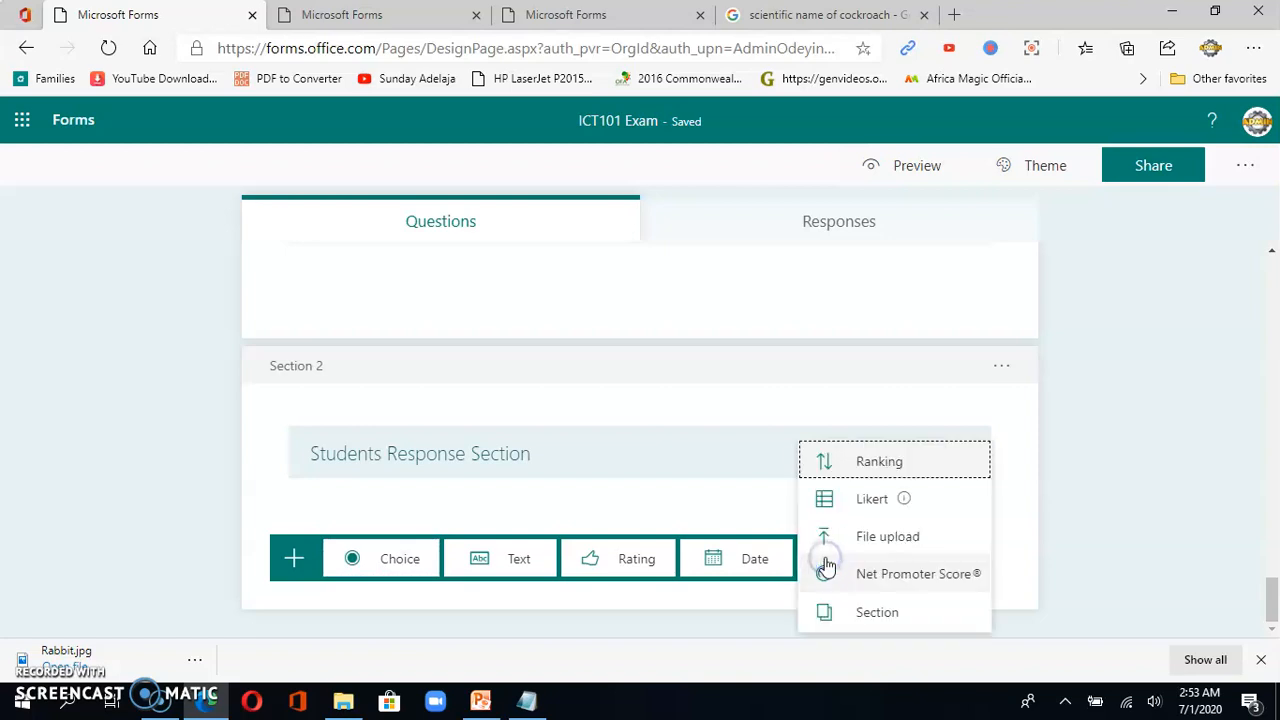
pyautogui.click(866, 499)
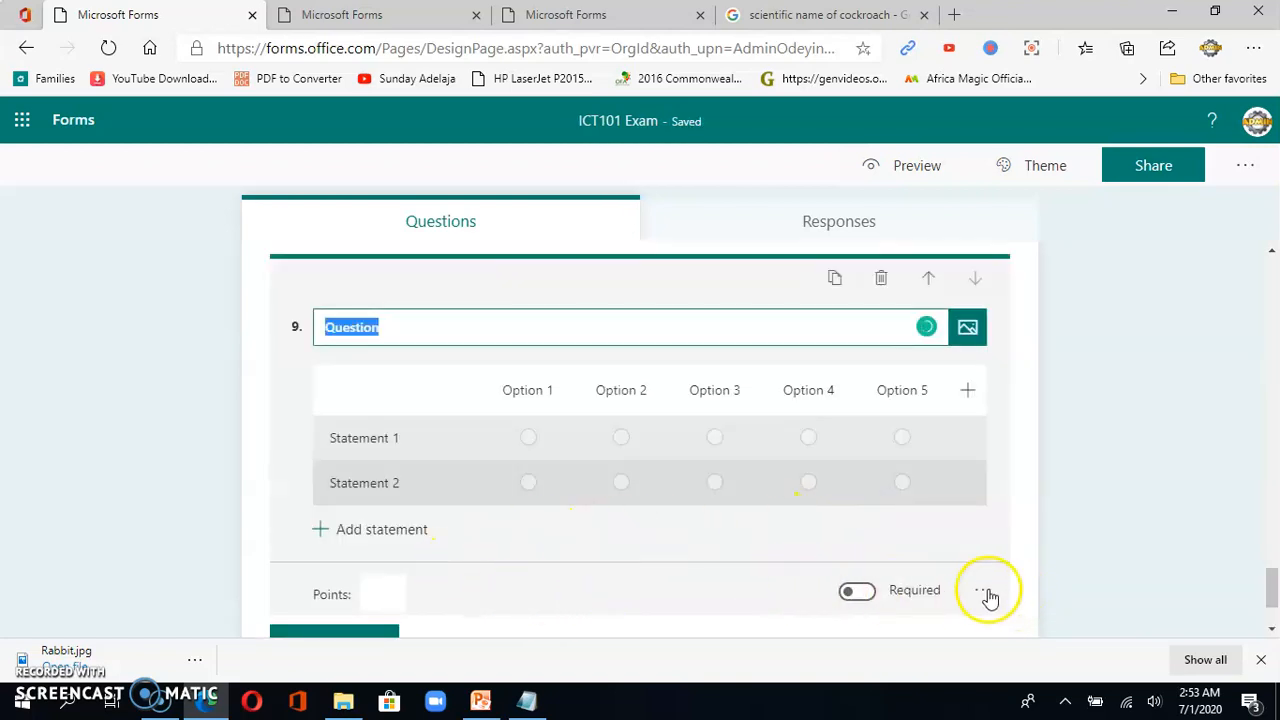
# Delete Option 5 and Option 4 from the new Likert question.
pyautogui.scroll(-1, 362, 594)
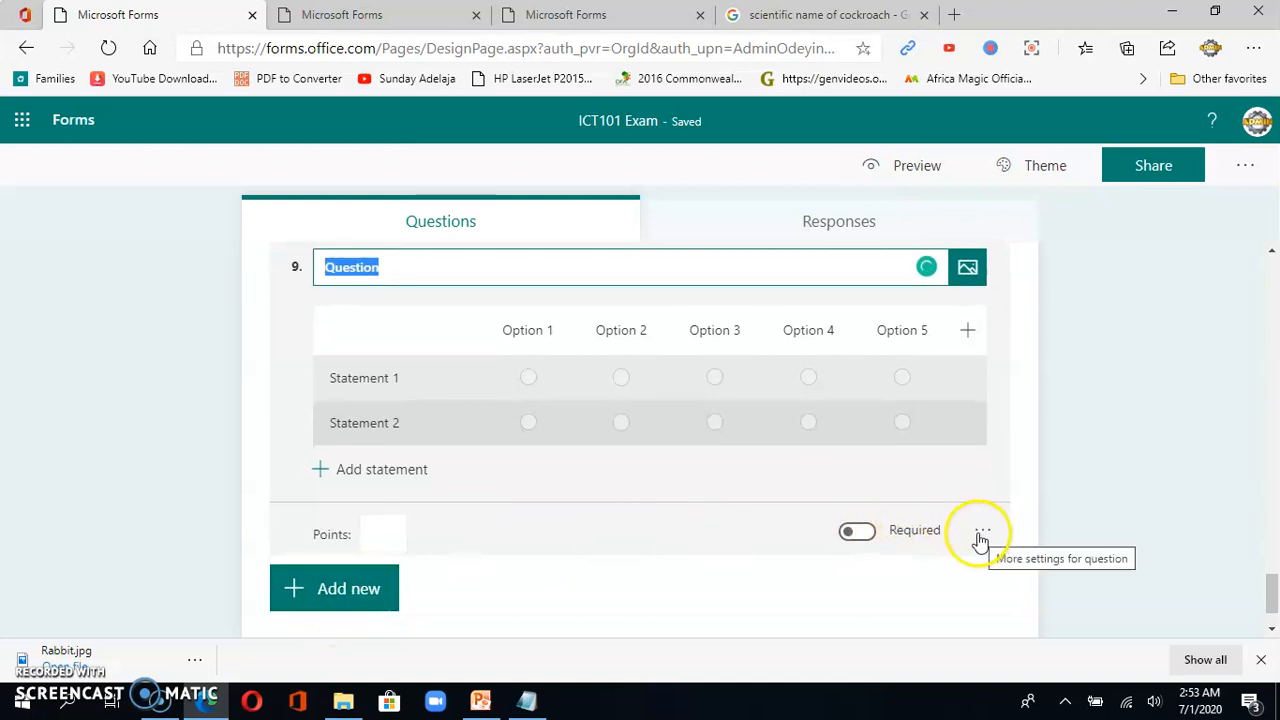
pyautogui.click(912, 328)
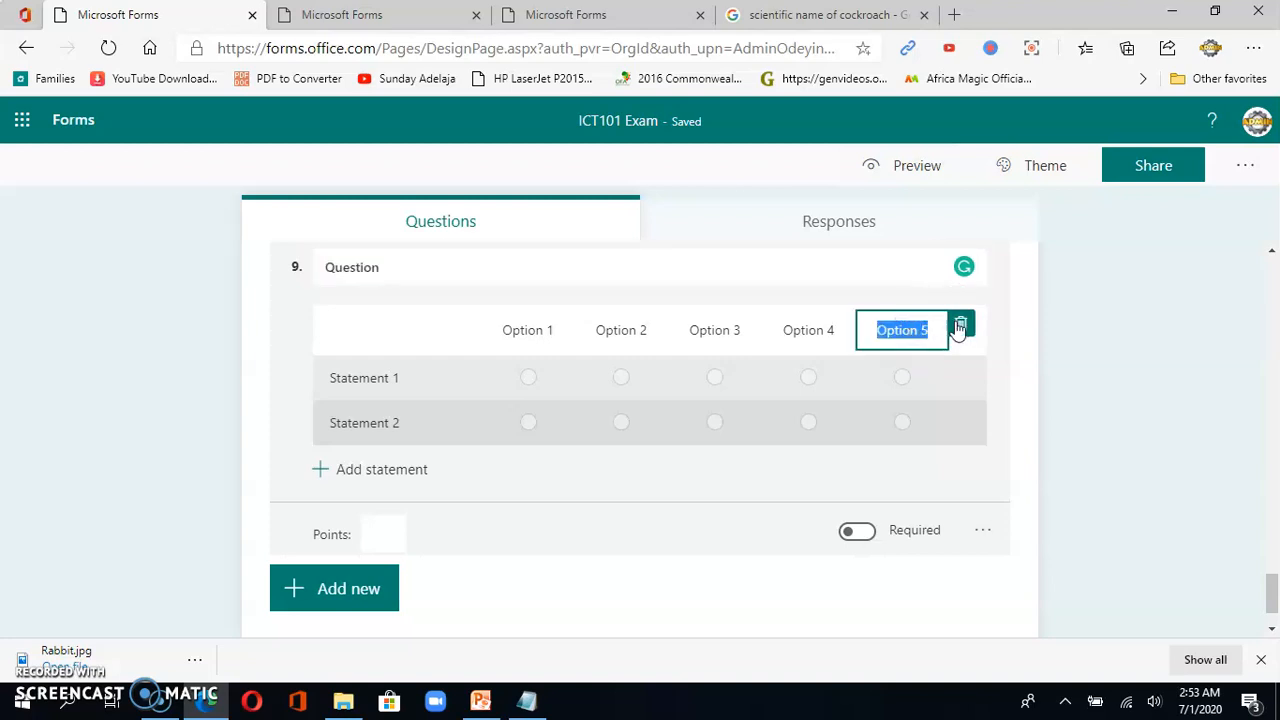
pyautogui.click(957, 328)
pyautogui.click(893, 333)
pyautogui.click(962, 328)
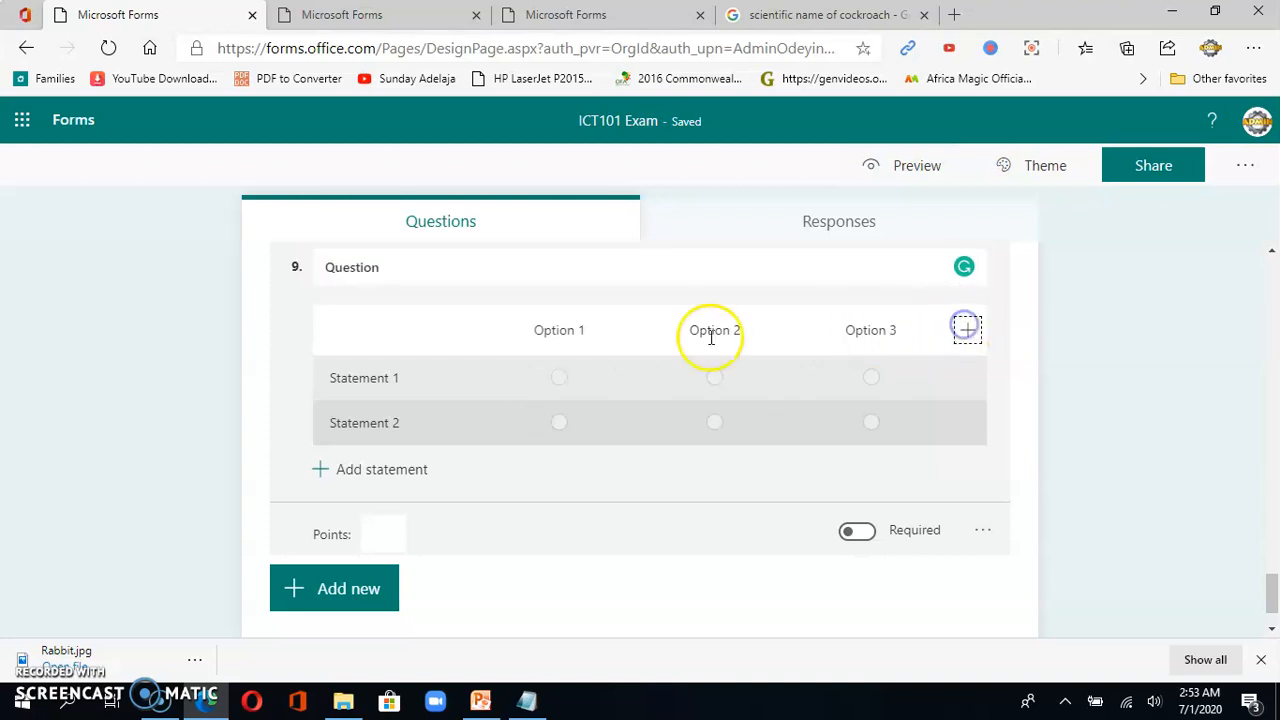
# Label the Likert question's three options YES, Really Can't Tell and NO, using the Quiz form's survey question as a guide.
pyautogui.click(414, 18)
pyautogui.click(614, 14)
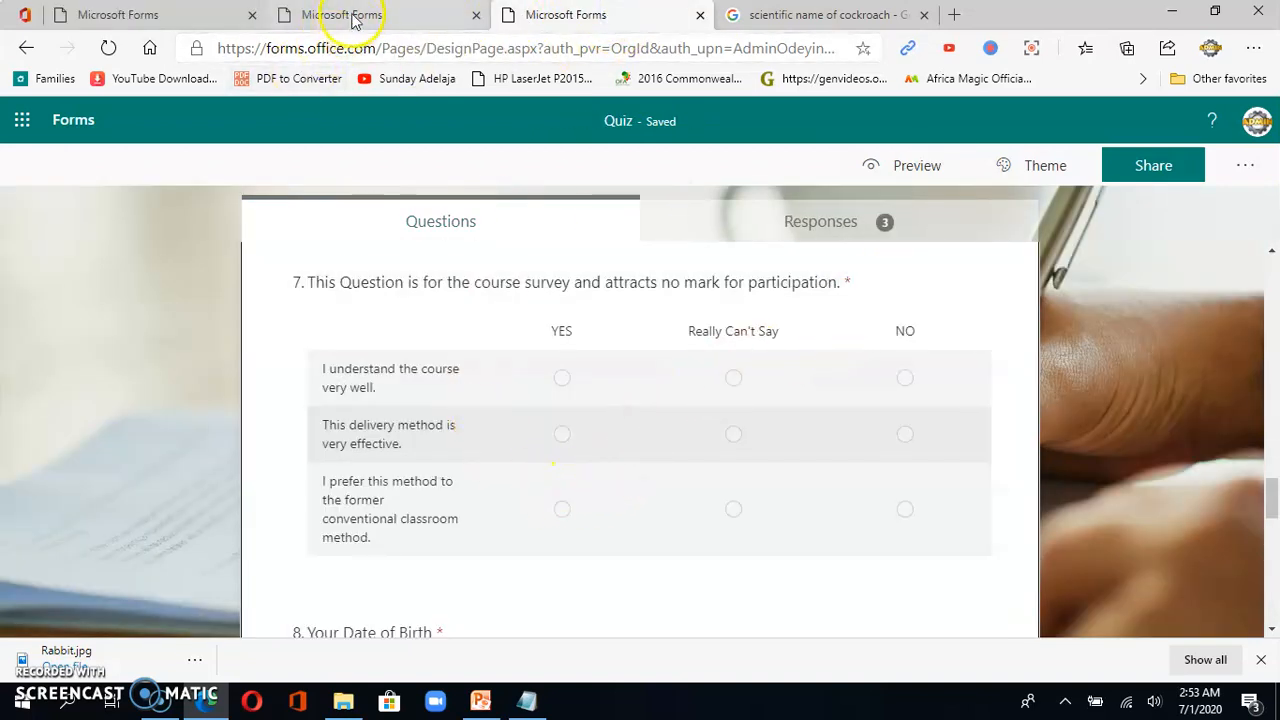
pyautogui.click(171, 20)
pyautogui.click(568, 323)
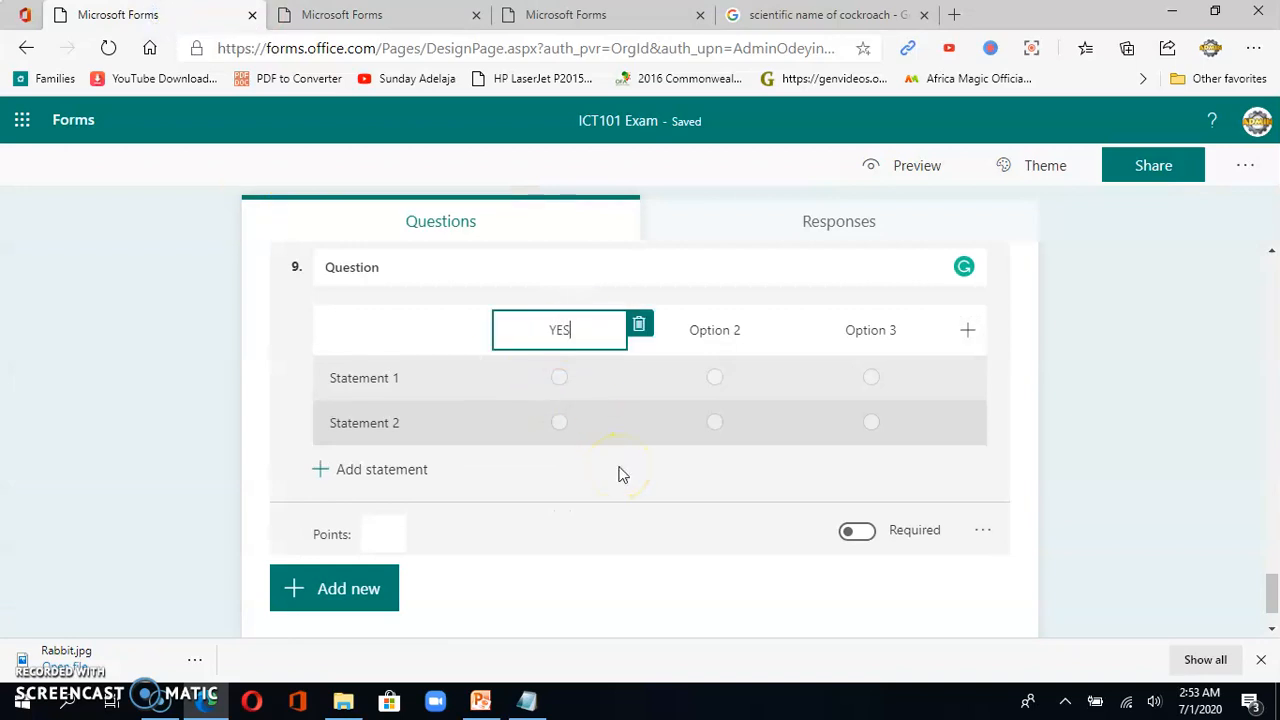
pyautogui.click(869, 333)
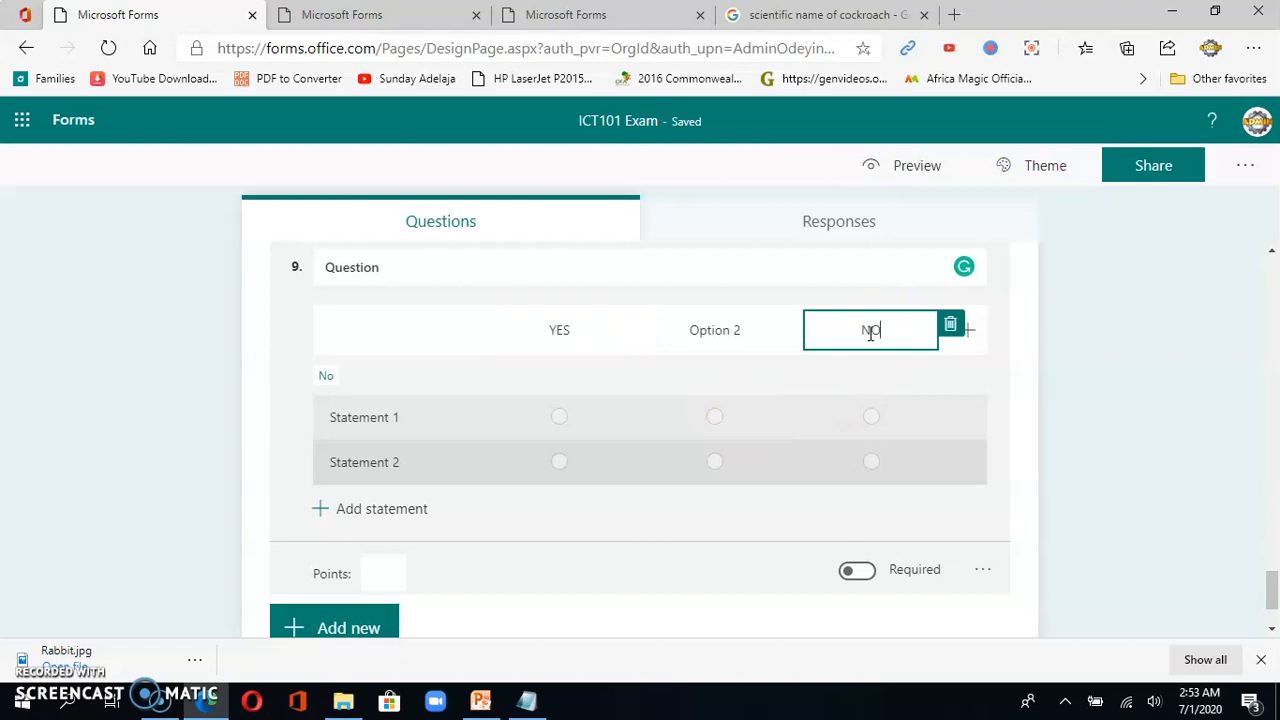
pyautogui.click(716, 330)
pyautogui.write('Re')
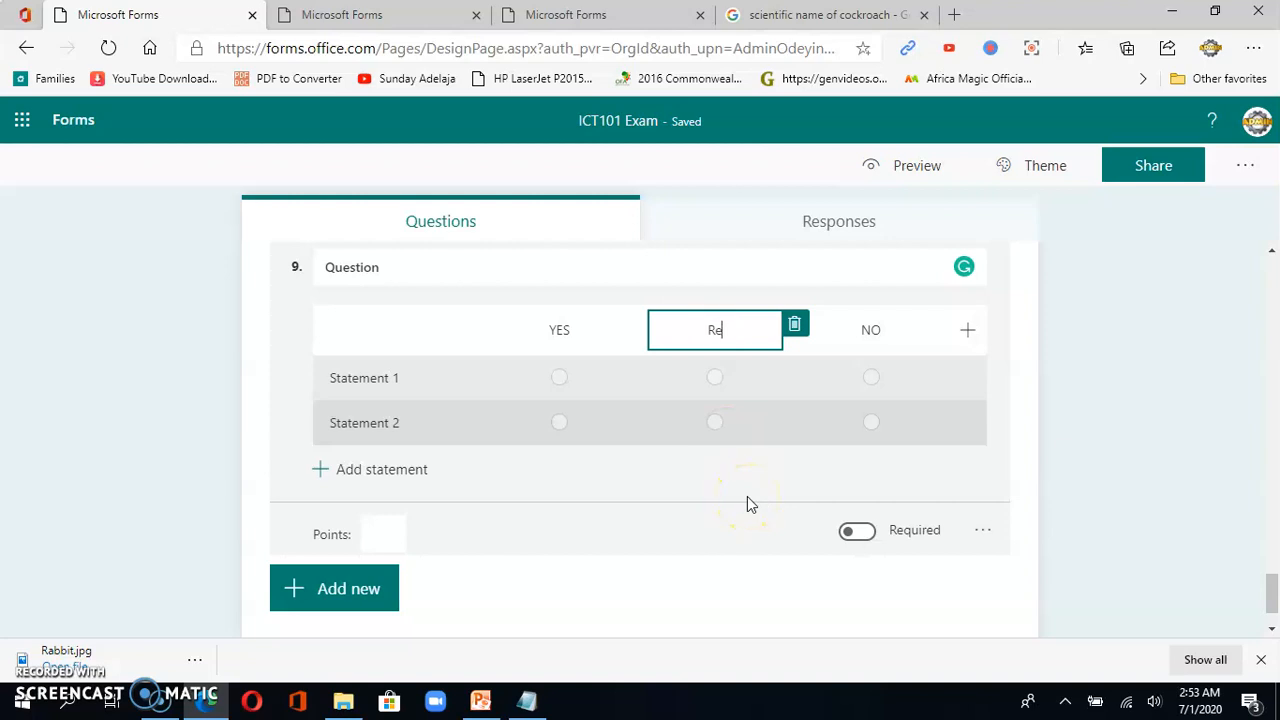
pyautogui.write("ally Can't Tell")
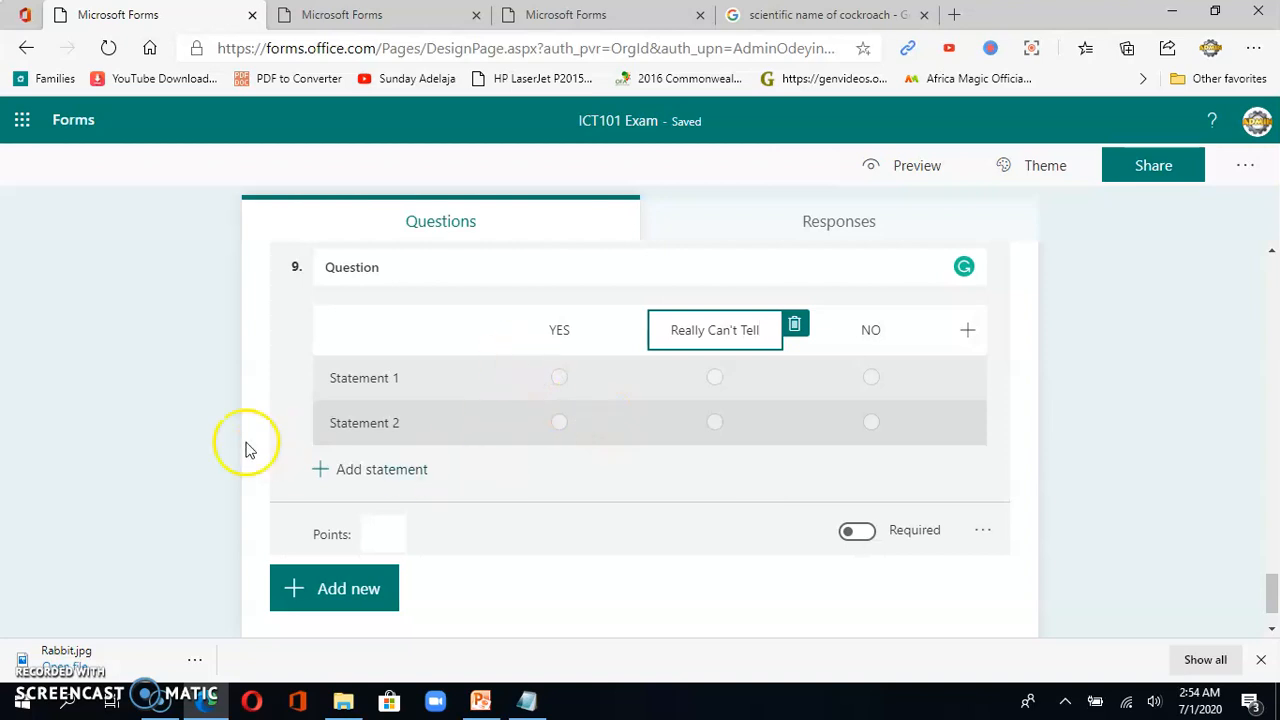
pyautogui.click(250, 408)
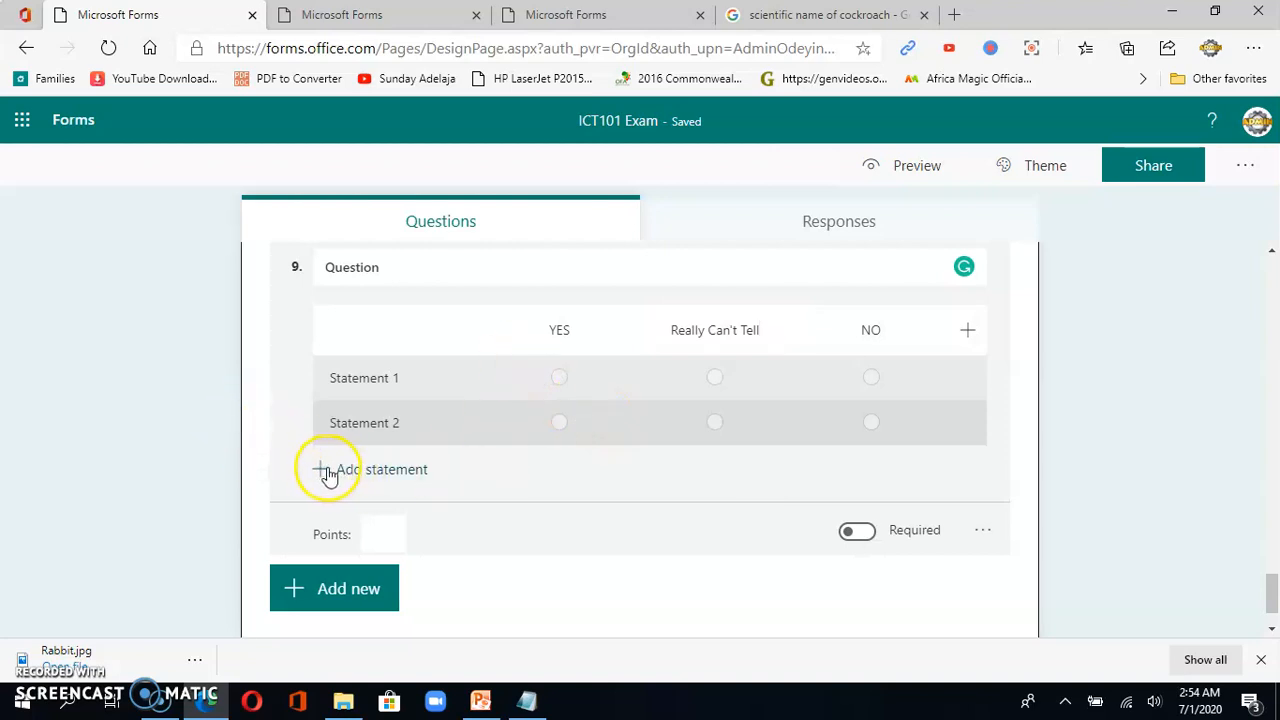
# Add two statements to the Likert question and replace Statement 1 with "I understand the course very well." copied from the Quiz form.
pyautogui.click(328, 470)
pyautogui.click(316, 516)
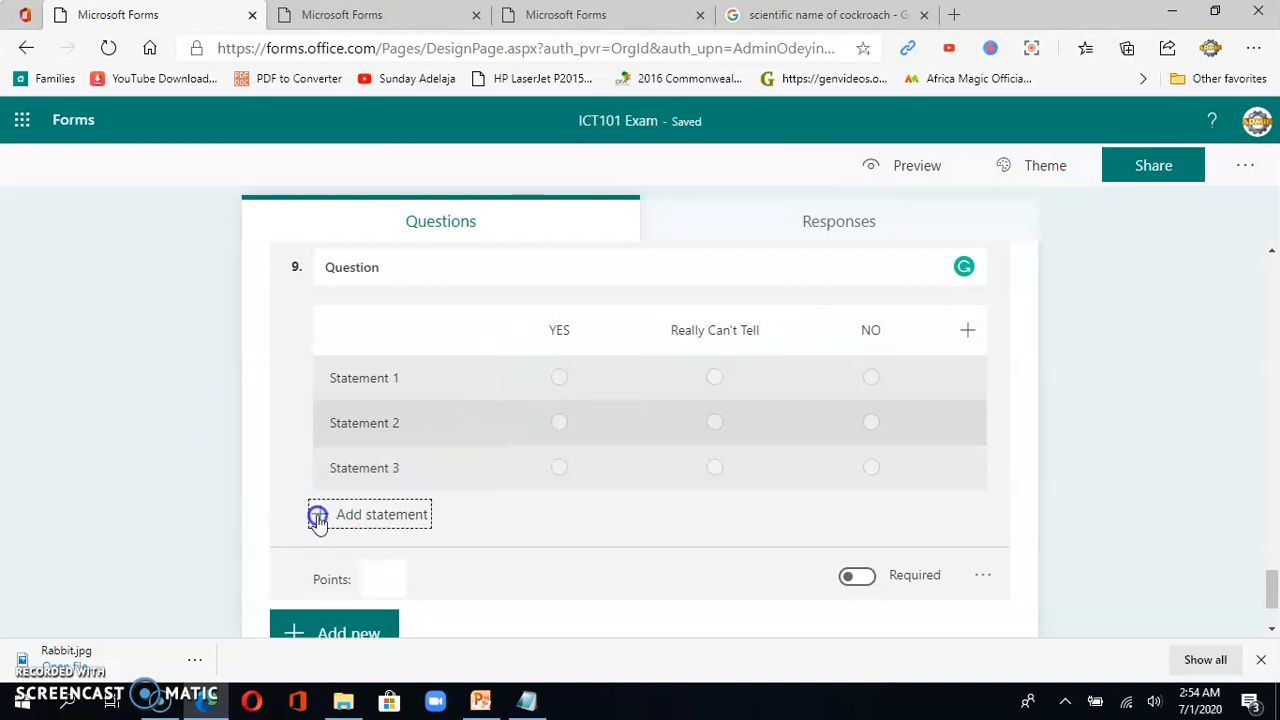
pyautogui.click(420, 18)
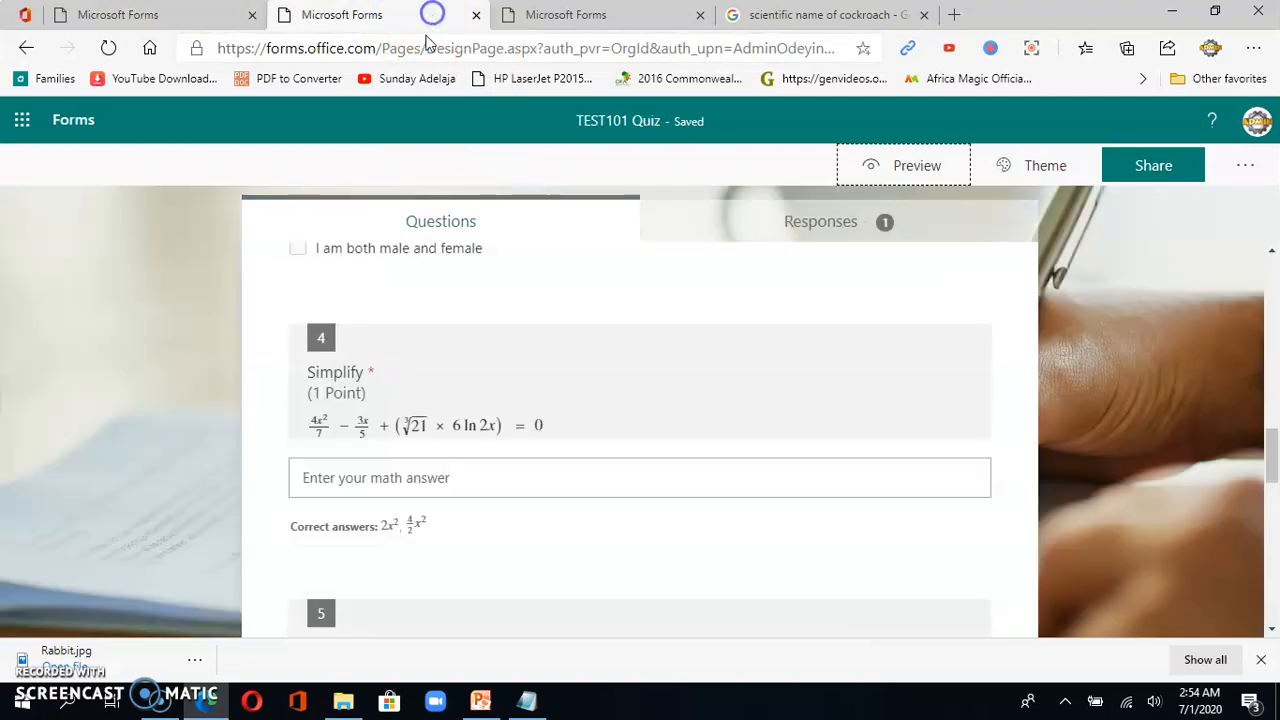
pyautogui.click(590, 15)
pyautogui.moveTo(314, 367); pyautogui.dragTo(387, 390)
pyautogui.click(399, 392)
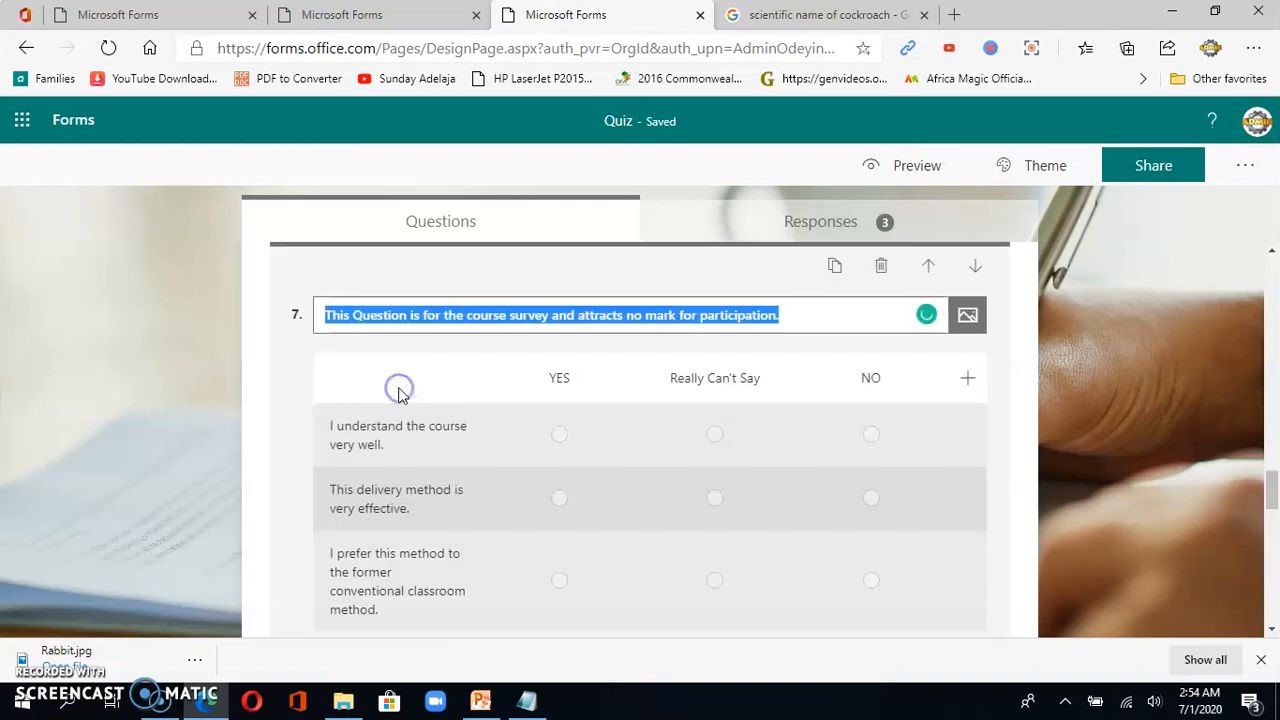
pyautogui.moveTo(327, 425); pyautogui.dragTo(383, 443)
pyautogui.hotkey('ctrl', 'c')
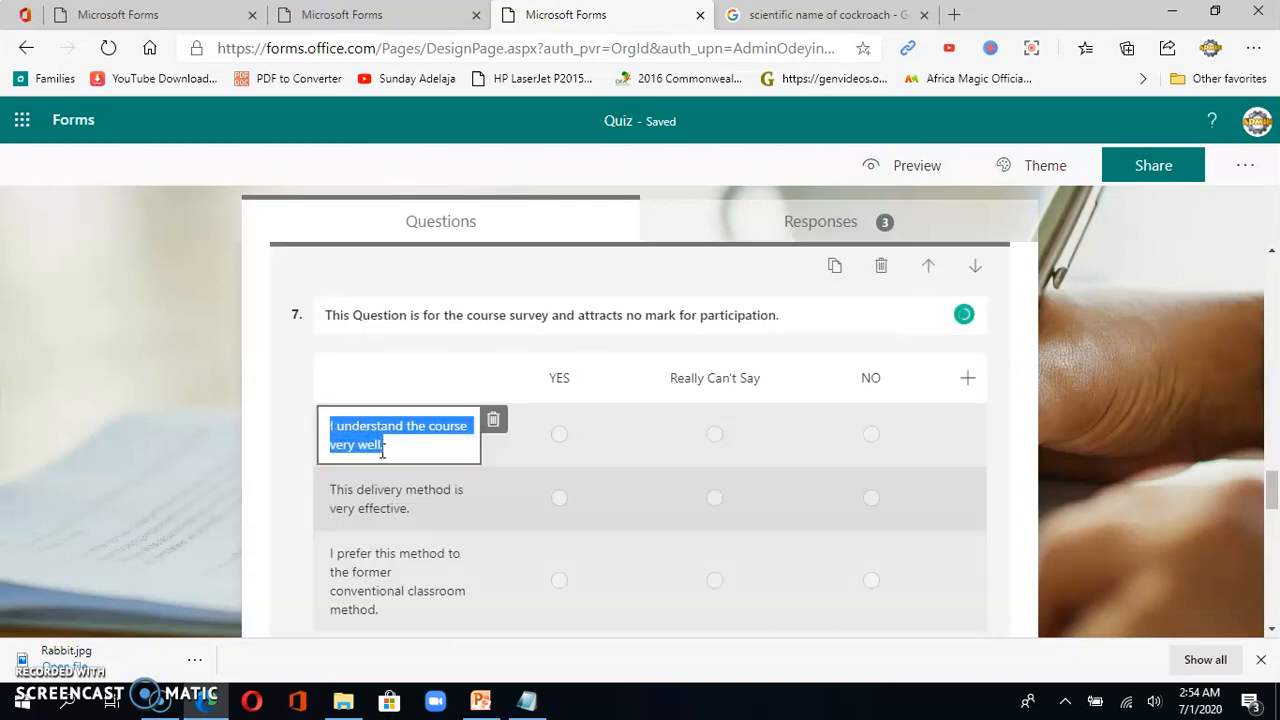
pyautogui.click(177, 18)
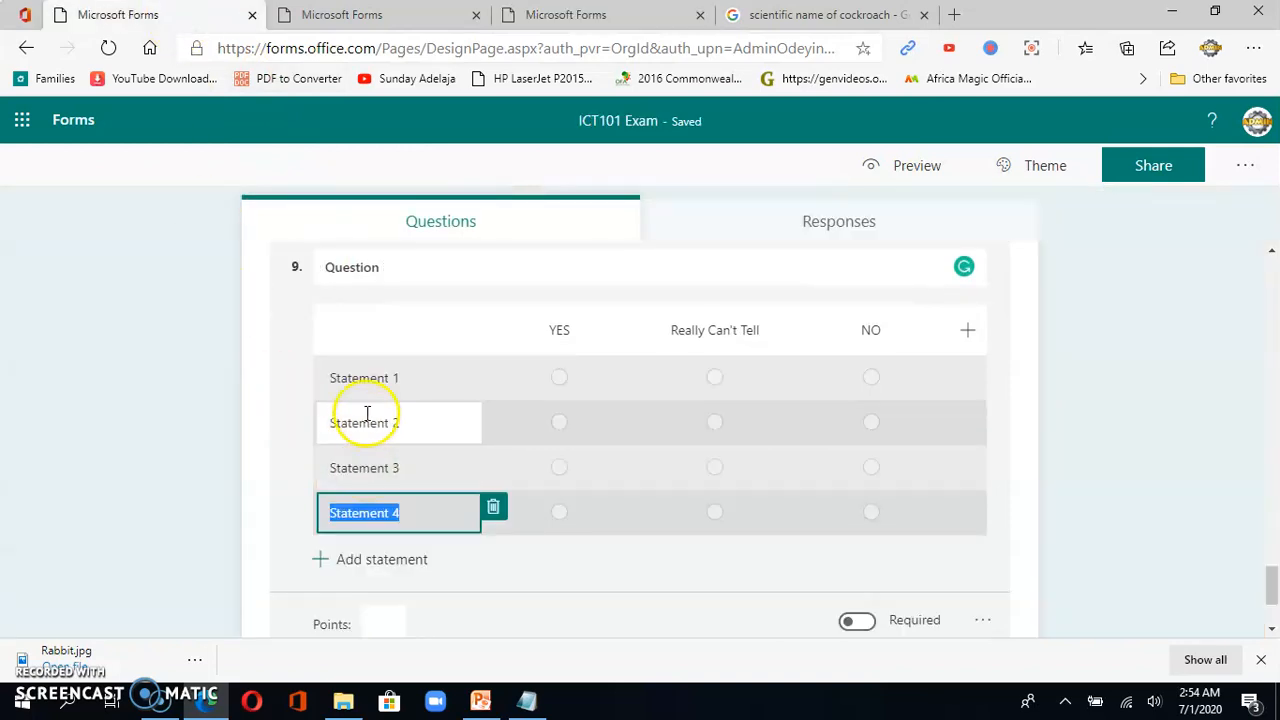
pyautogui.click(344, 377)
pyautogui.hotkey('ctrl', 'v')
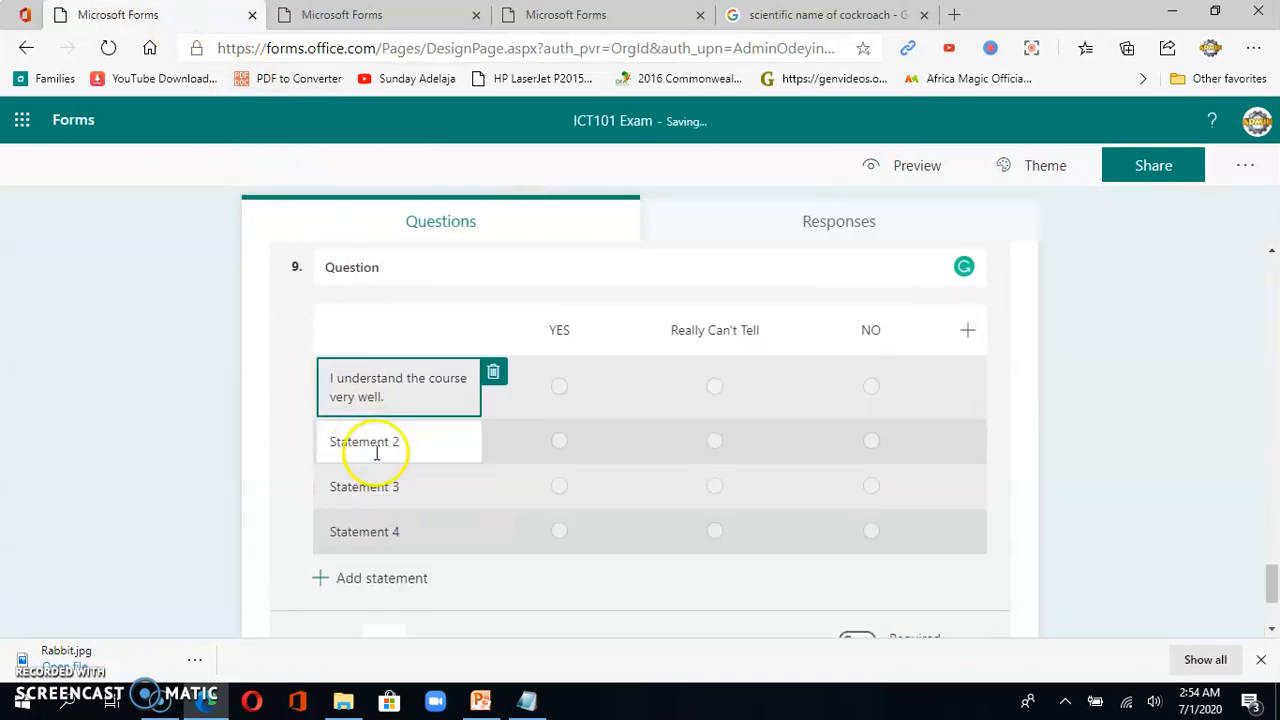
# Replace Statement 2 with "This delivery method is very effective." copied from the Quiz form's survey question.
pyautogui.click(360, 443)
pyautogui.click(560, 15)
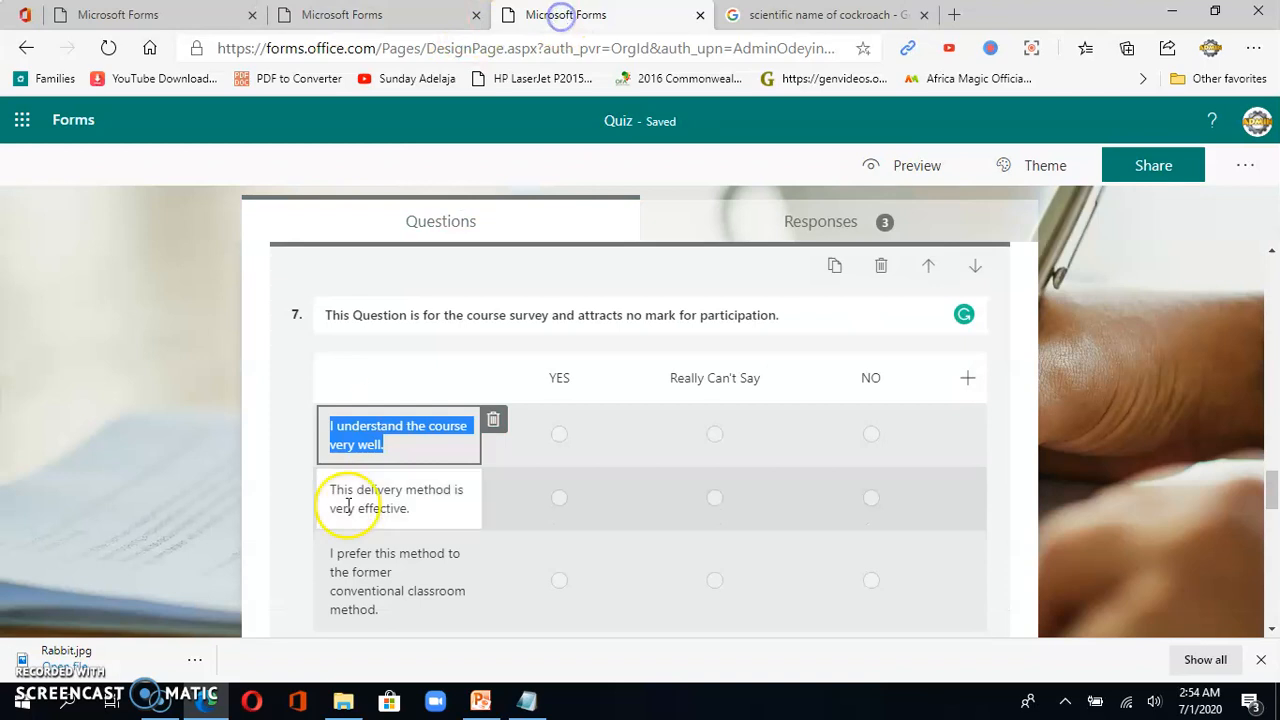
pyautogui.click(330, 489)
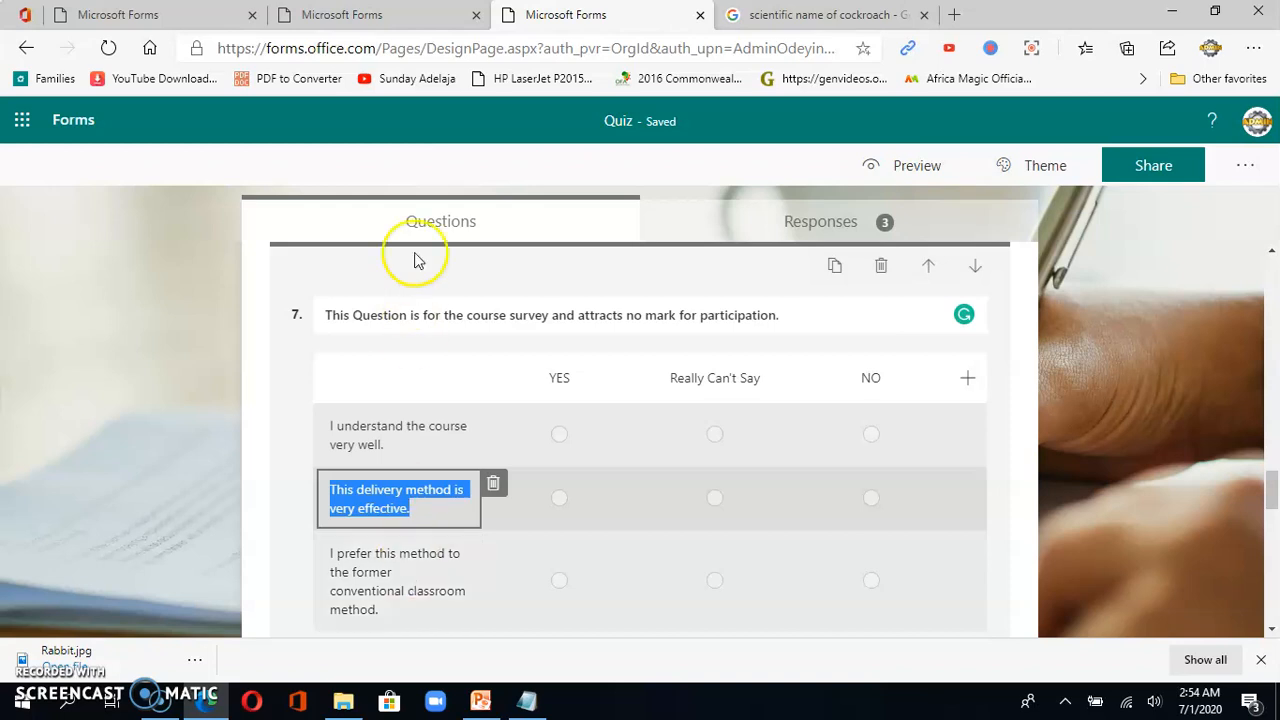
pyautogui.click(190, 15)
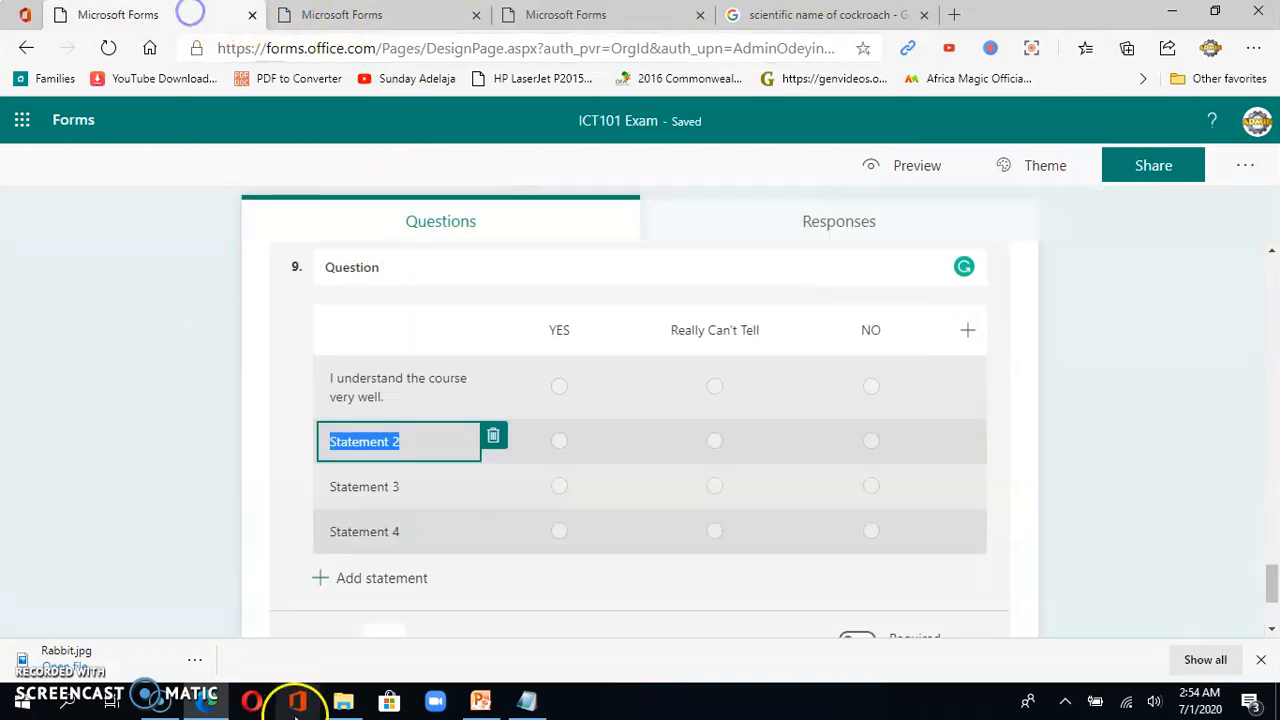
# Replace Statement 3 with "I prefer this method to the former conventional classroom method." copied from the Quiz form.
pyautogui.click(383, 505)
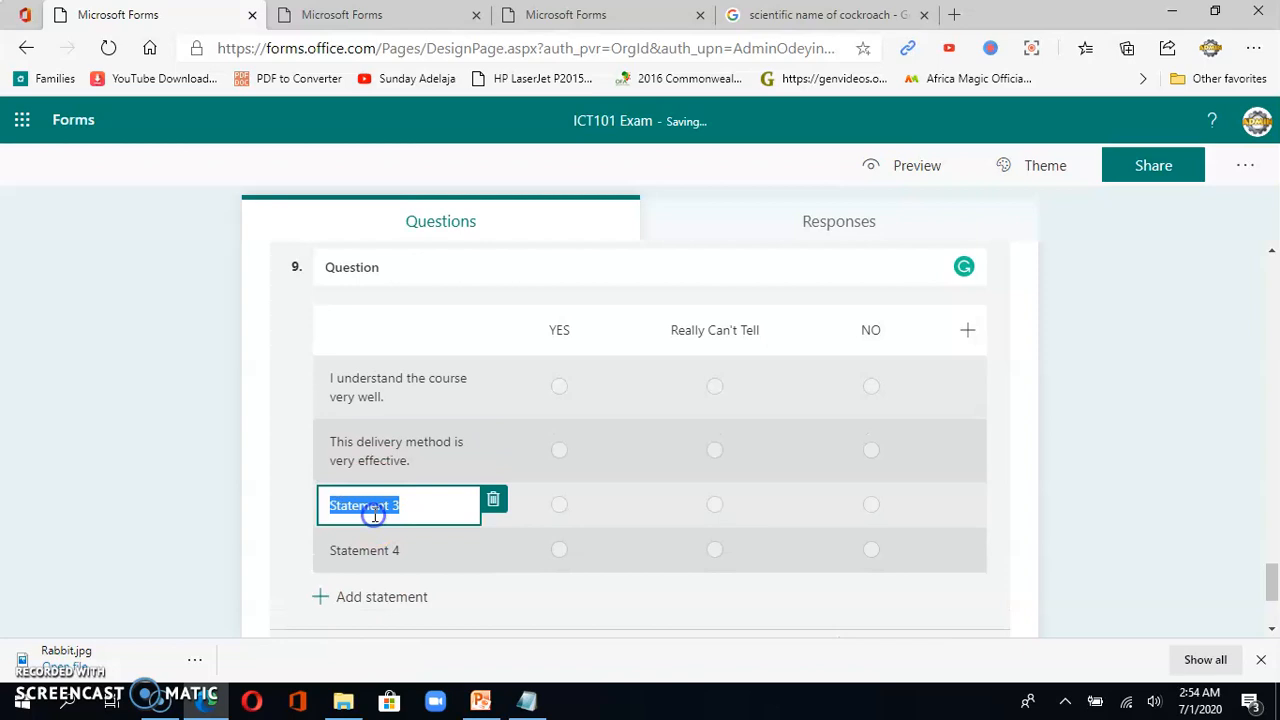
pyautogui.click(556, 20)
pyautogui.scroll(-2, 349, 491)
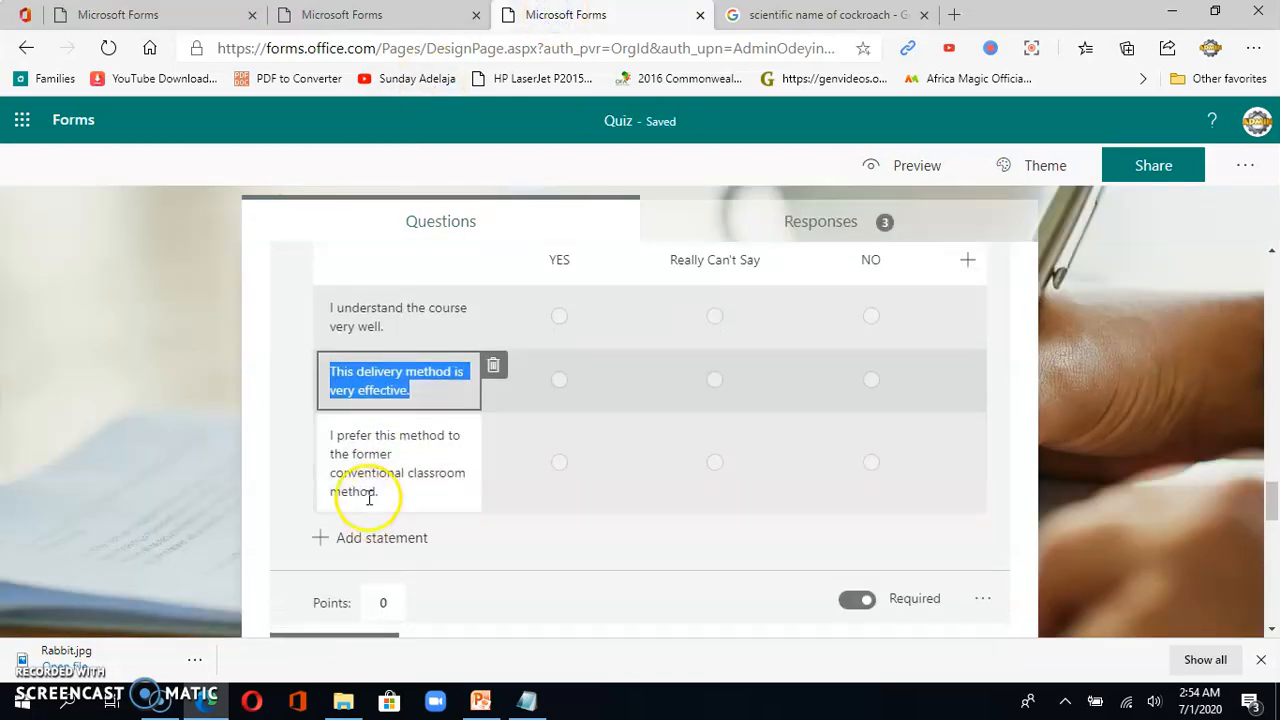
pyautogui.click(331, 435)
pyautogui.hotkey('ctrl', 'c')
pyautogui.moveTo(331, 435); pyautogui.dragTo(370, 446)
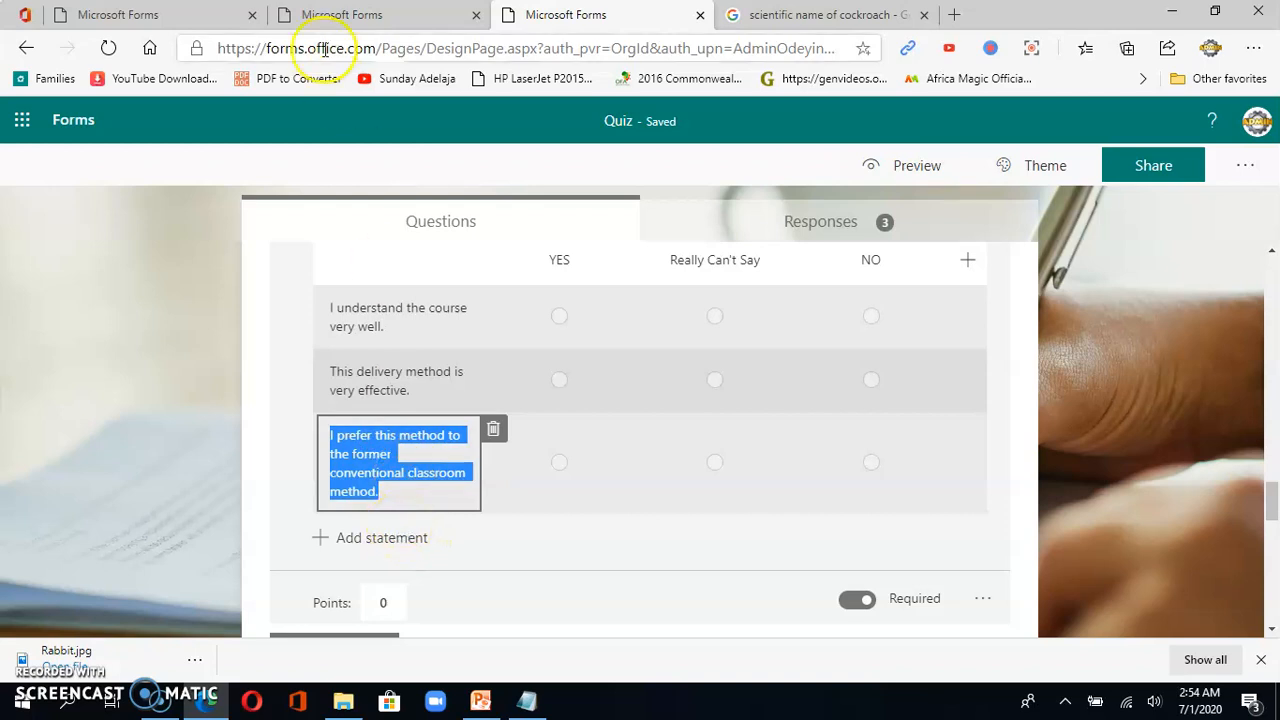
pyautogui.click(207, 18)
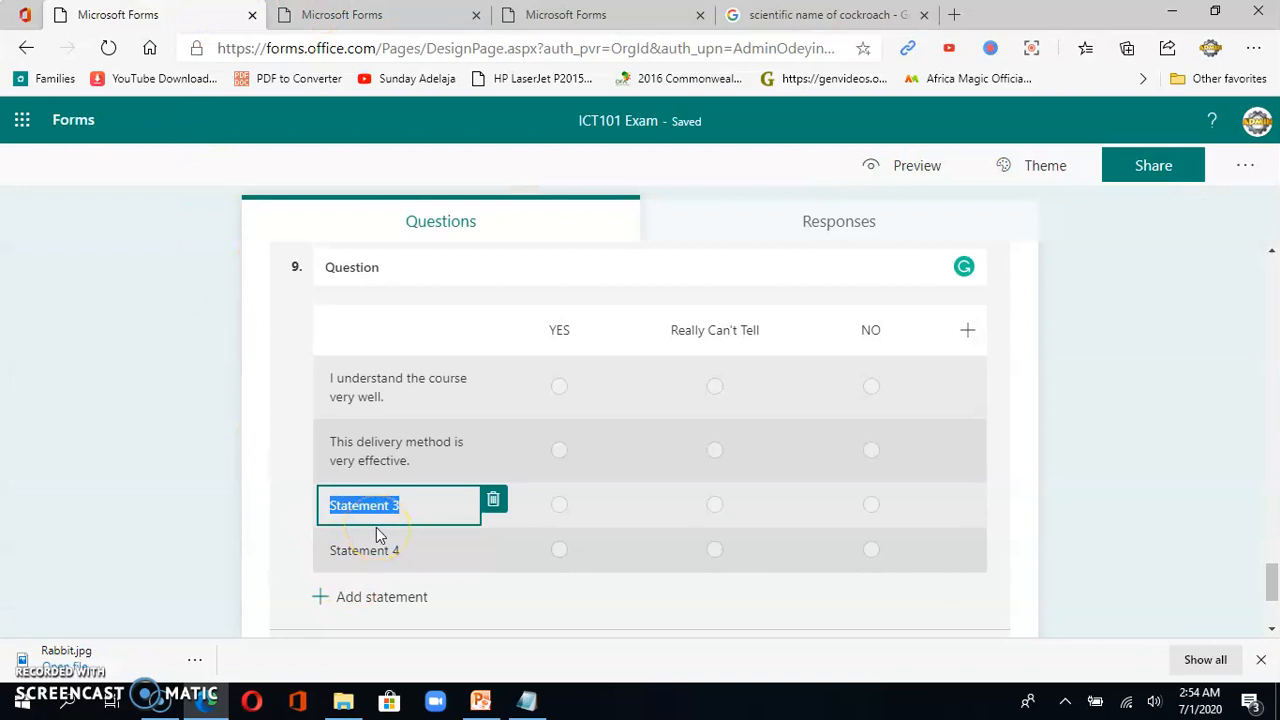
pyautogui.hotkey('ctrl', 'v')
# Delete the unused Statement 4 from the Likert question.
pyautogui.scroll(-1, 403, 503)
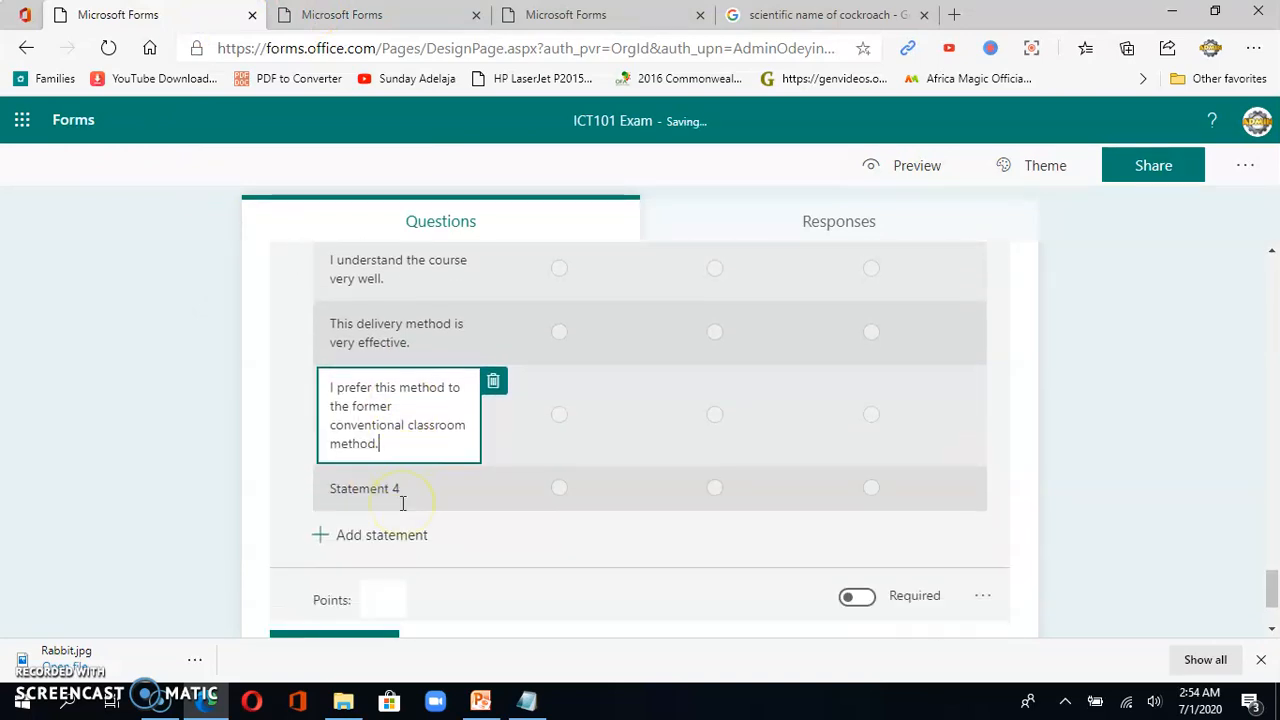
pyautogui.scroll(-1, 403, 503)
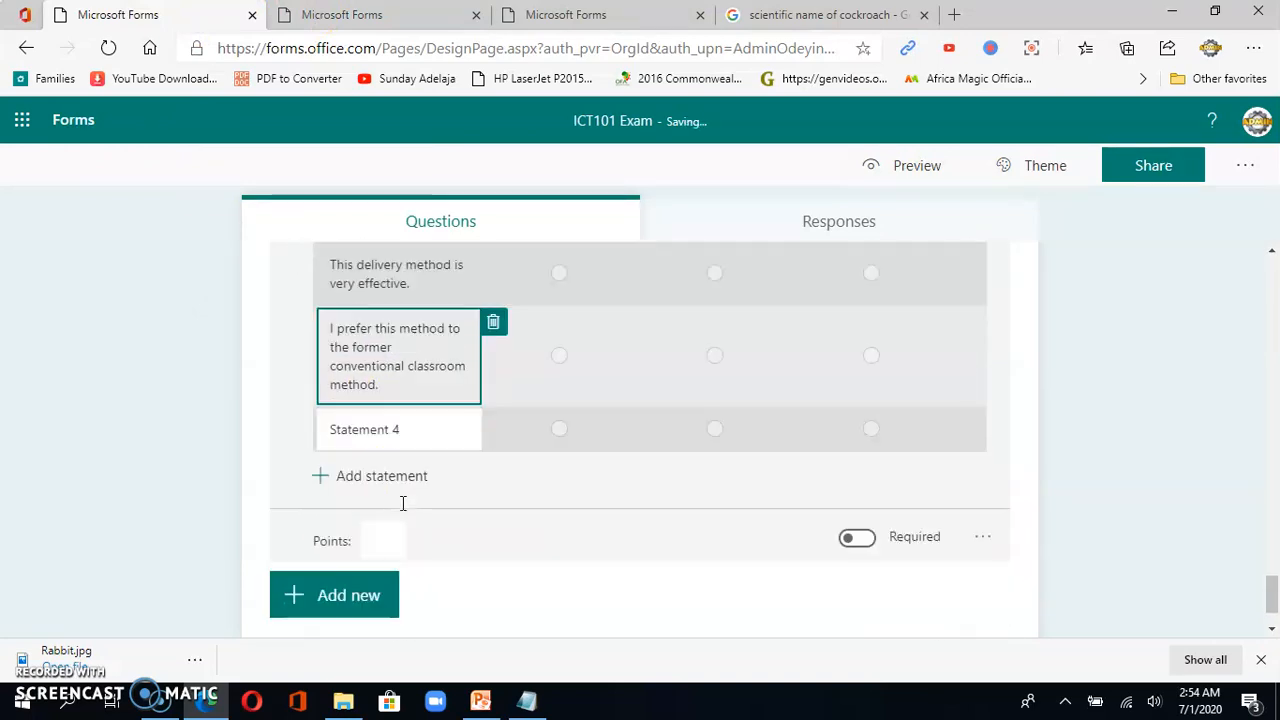
pyautogui.click(345, 430)
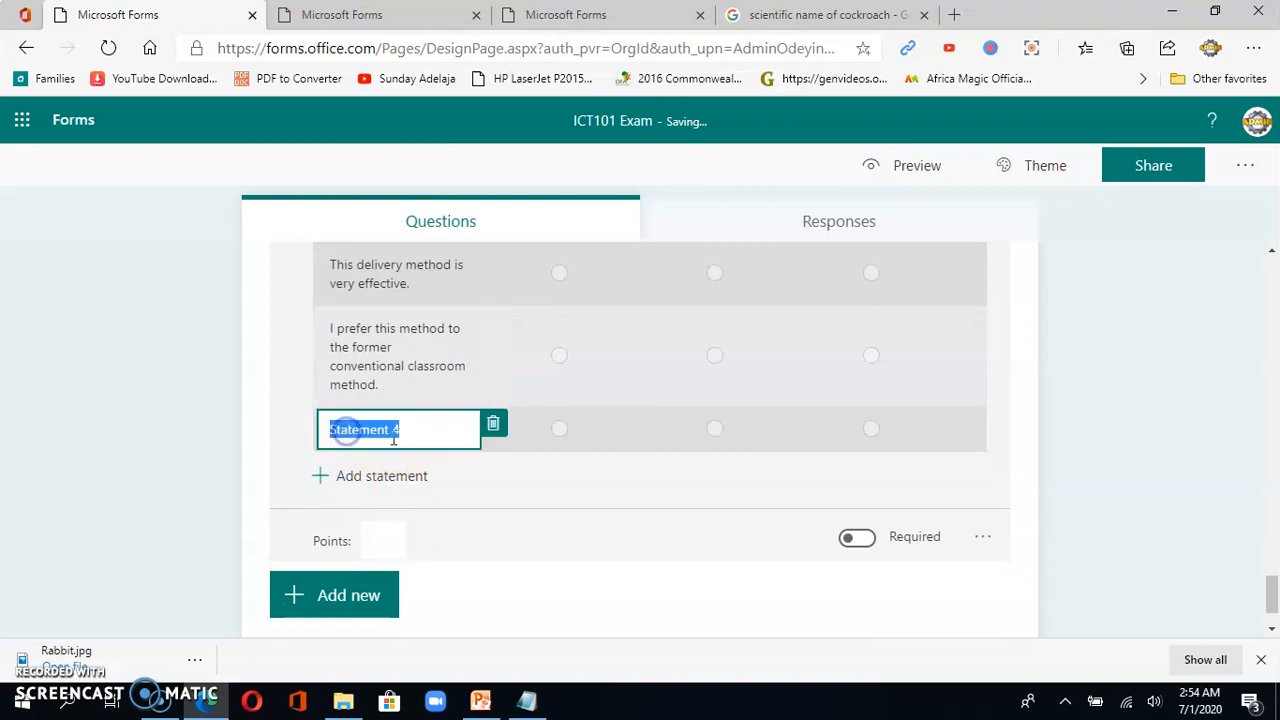
pyautogui.click(493, 428)
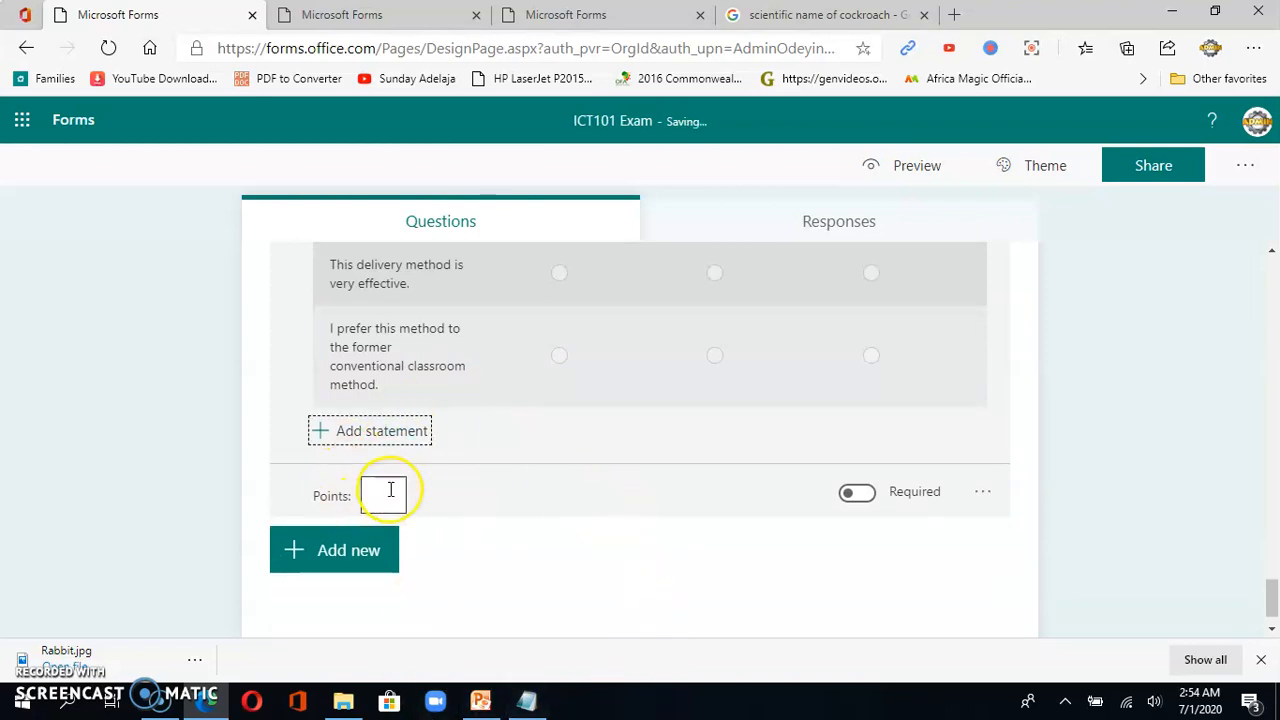
# Set the Likert question's title to "This Question is for the course survey and attracts no mark for participation." copied from the Quiz form.
pyautogui.scroll(3, 391, 489)
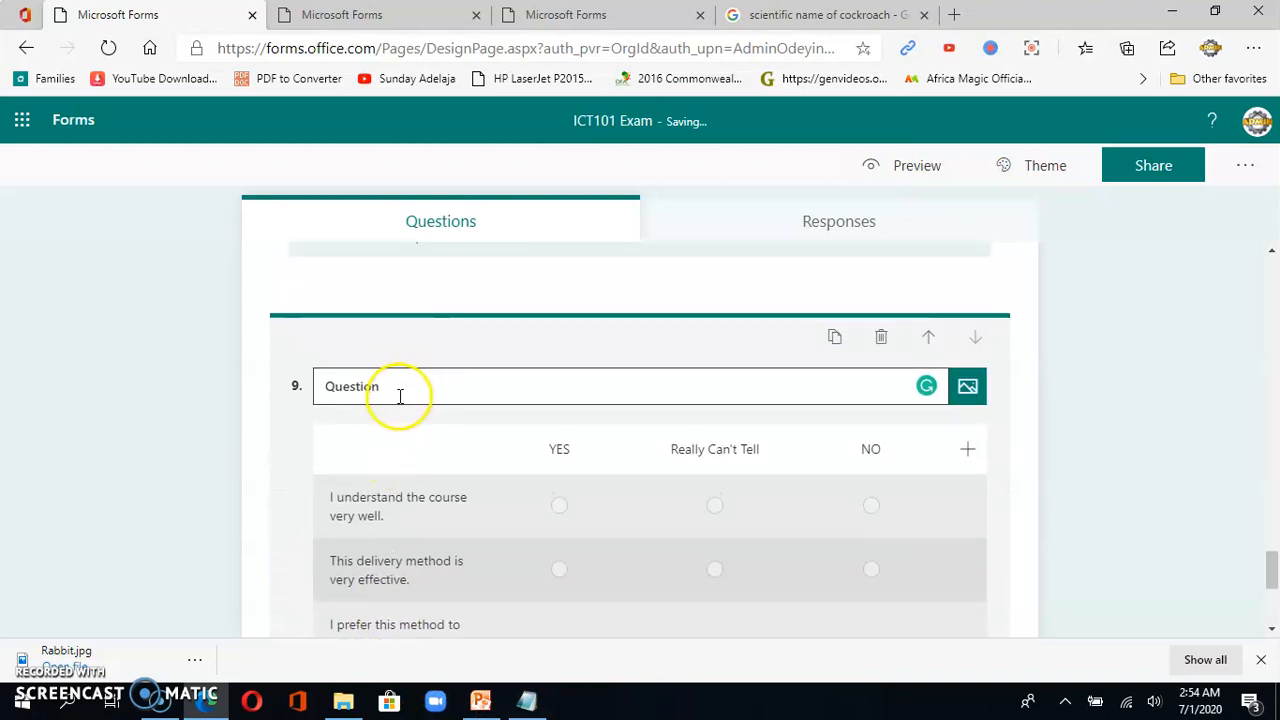
pyautogui.doubleClick(399, 390)
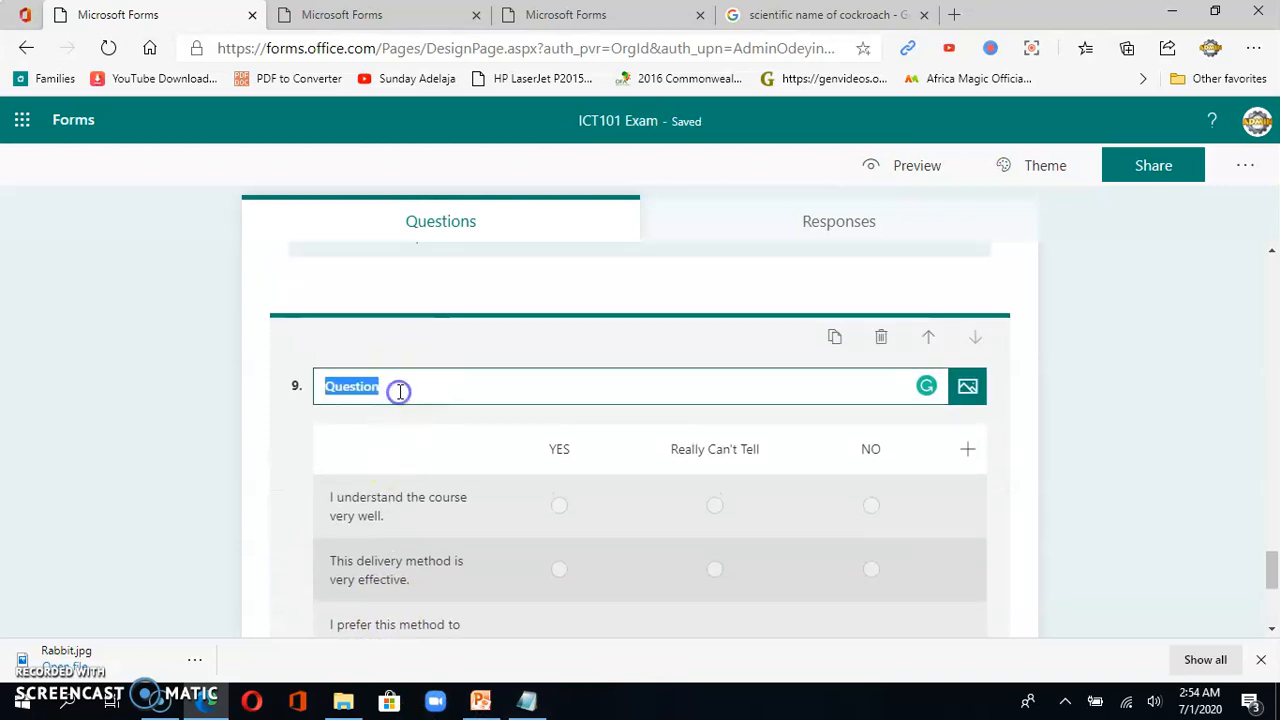
pyautogui.click(545, 18)
pyautogui.scroll(2, 440, 360)
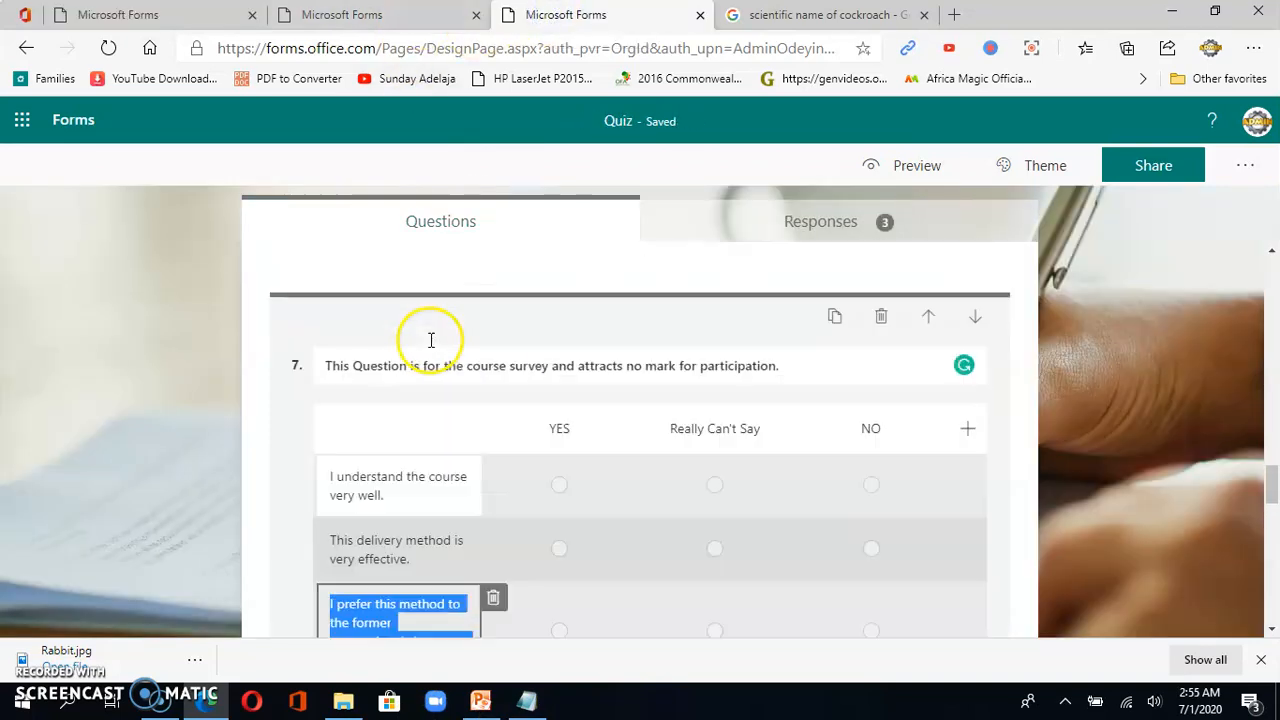
pyautogui.tripleClick(328, 371)
pyautogui.rightClick(394, 378)
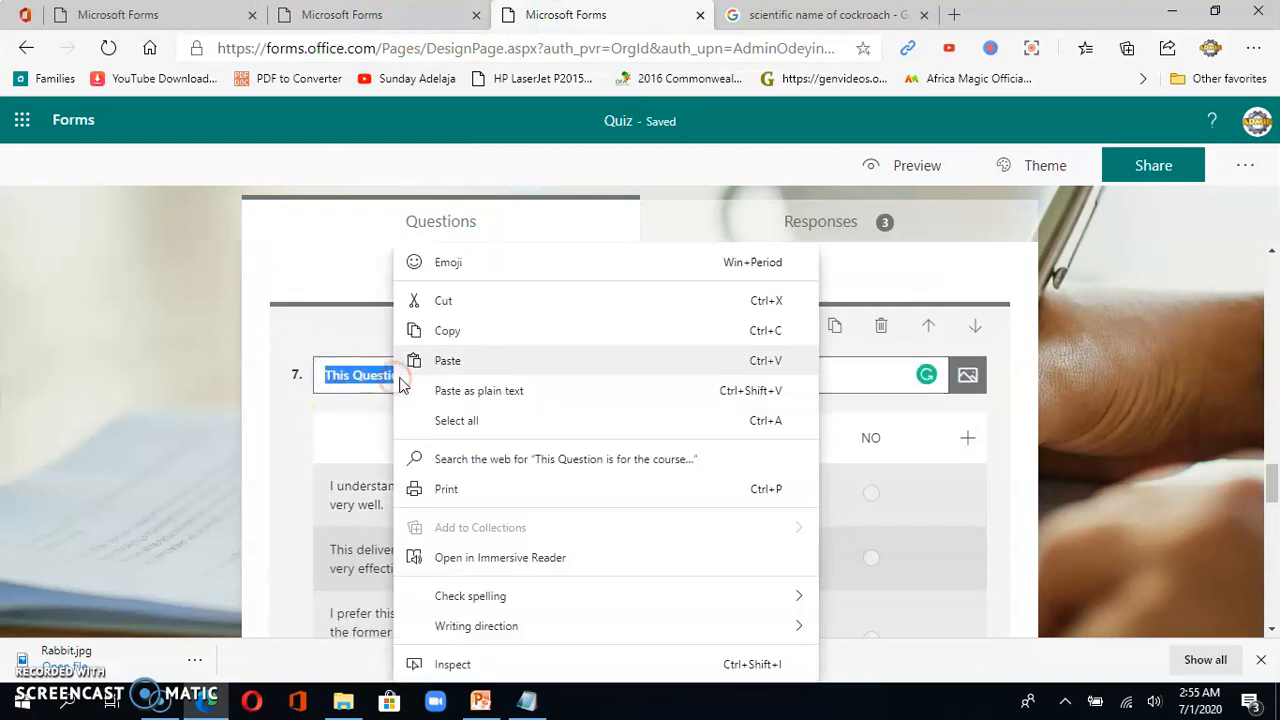
pyautogui.click(455, 331)
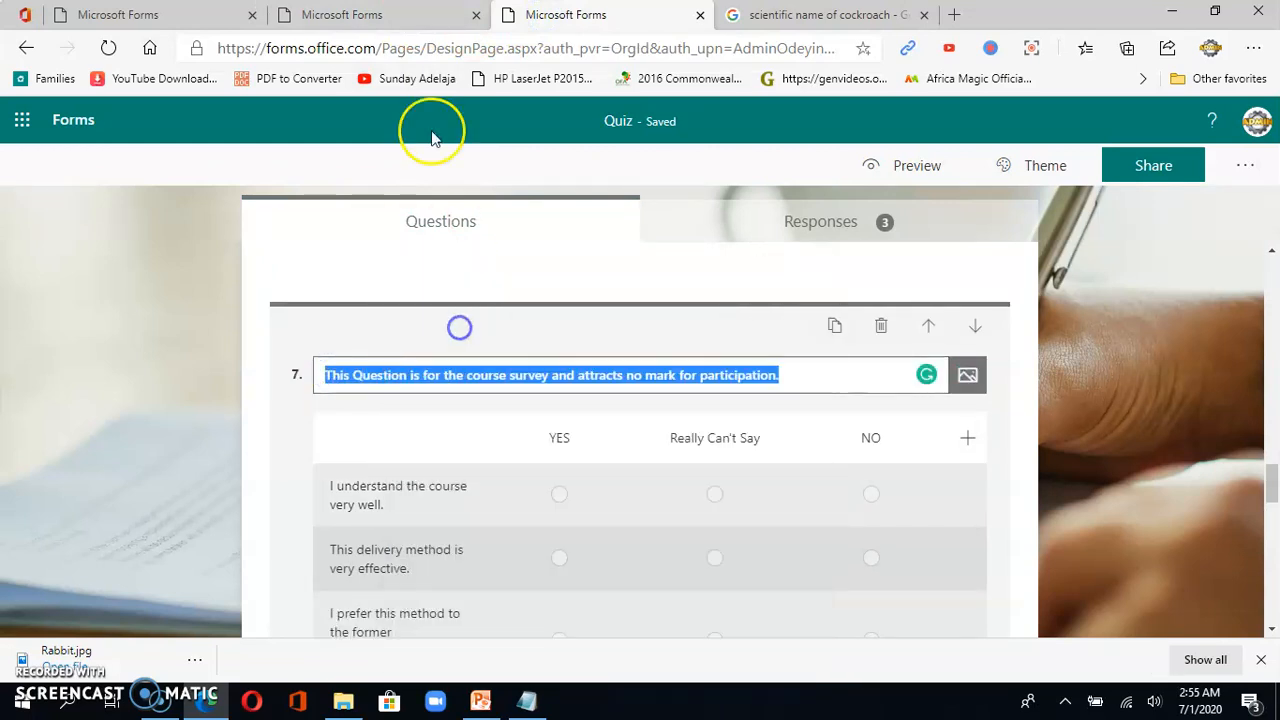
pyautogui.click(140, 17)
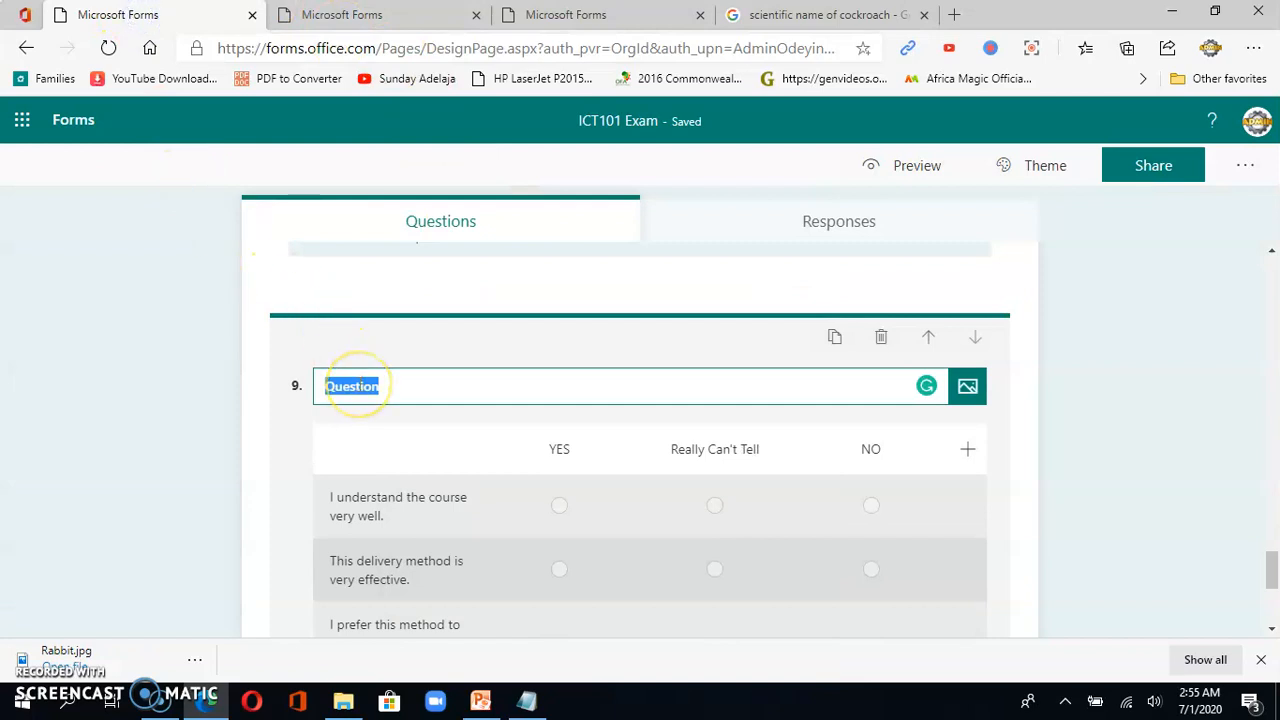
pyautogui.hotkey('ctrl', 'v')
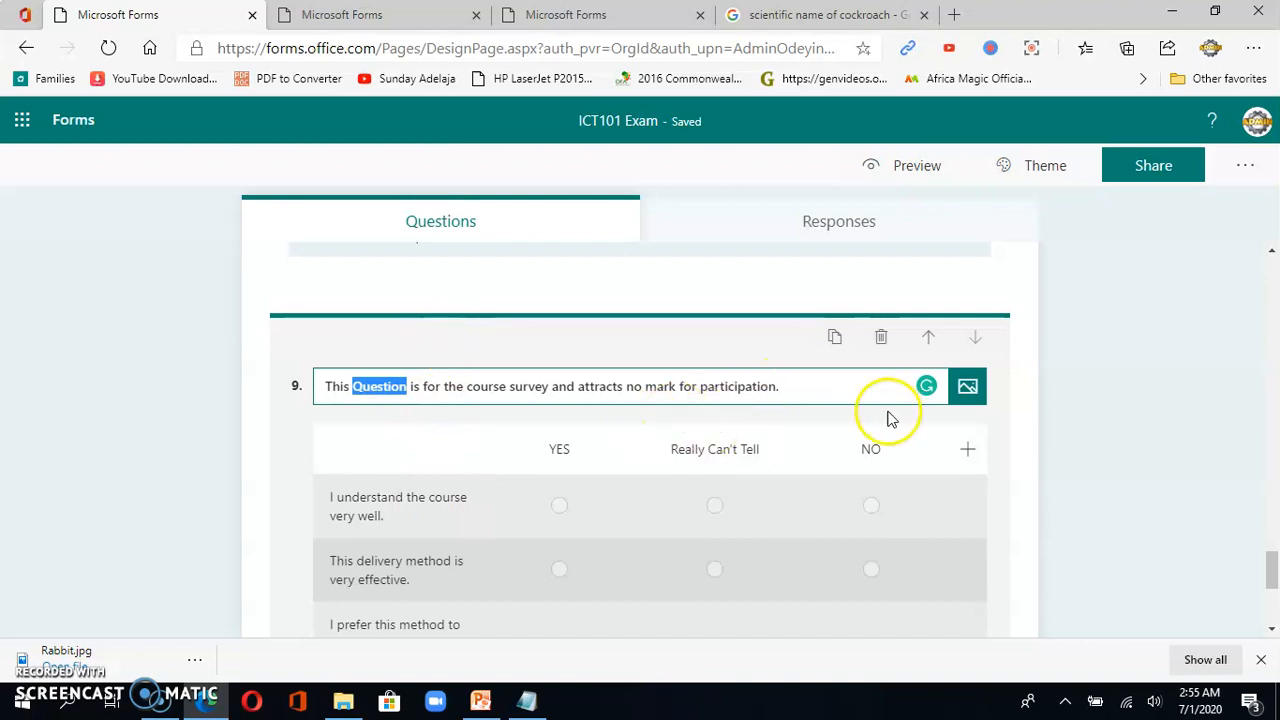
pyautogui.click(1017, 443)
# Make the Likert survey question required and check its additional settings without choosing any.
pyautogui.scroll(-3, 640, 425)
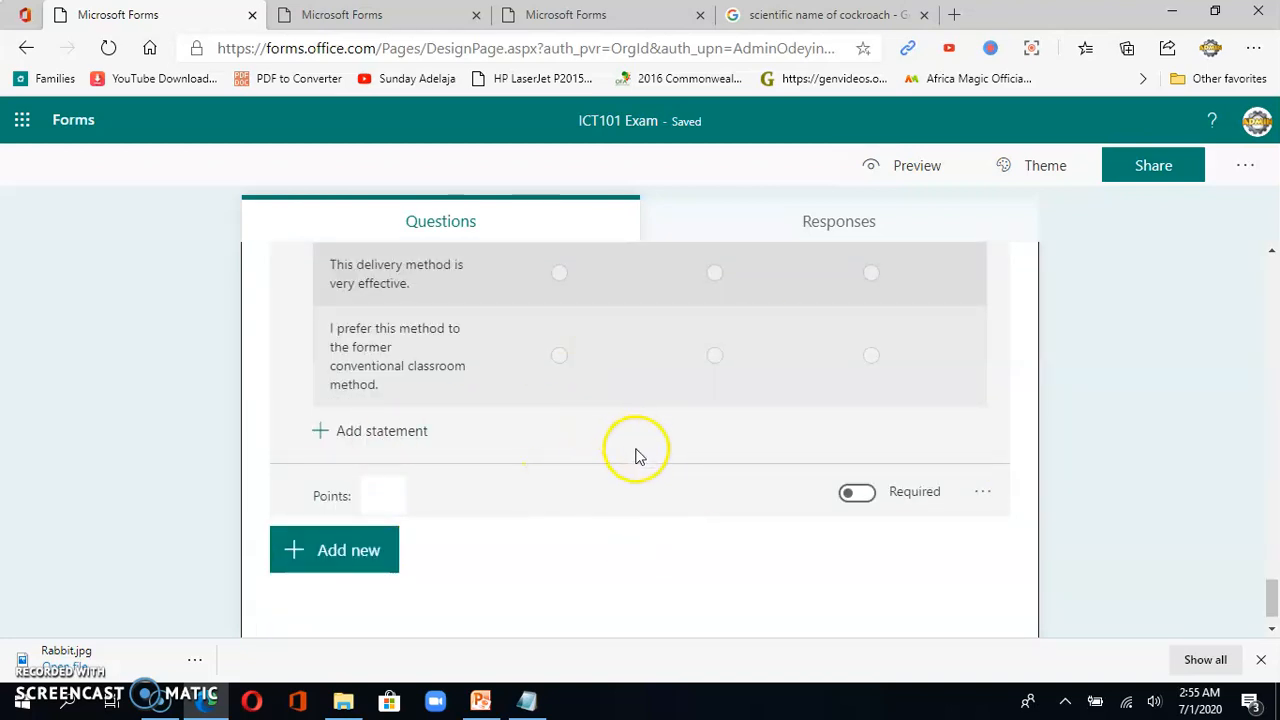
pyautogui.click(855, 494)
pyautogui.click(985, 496)
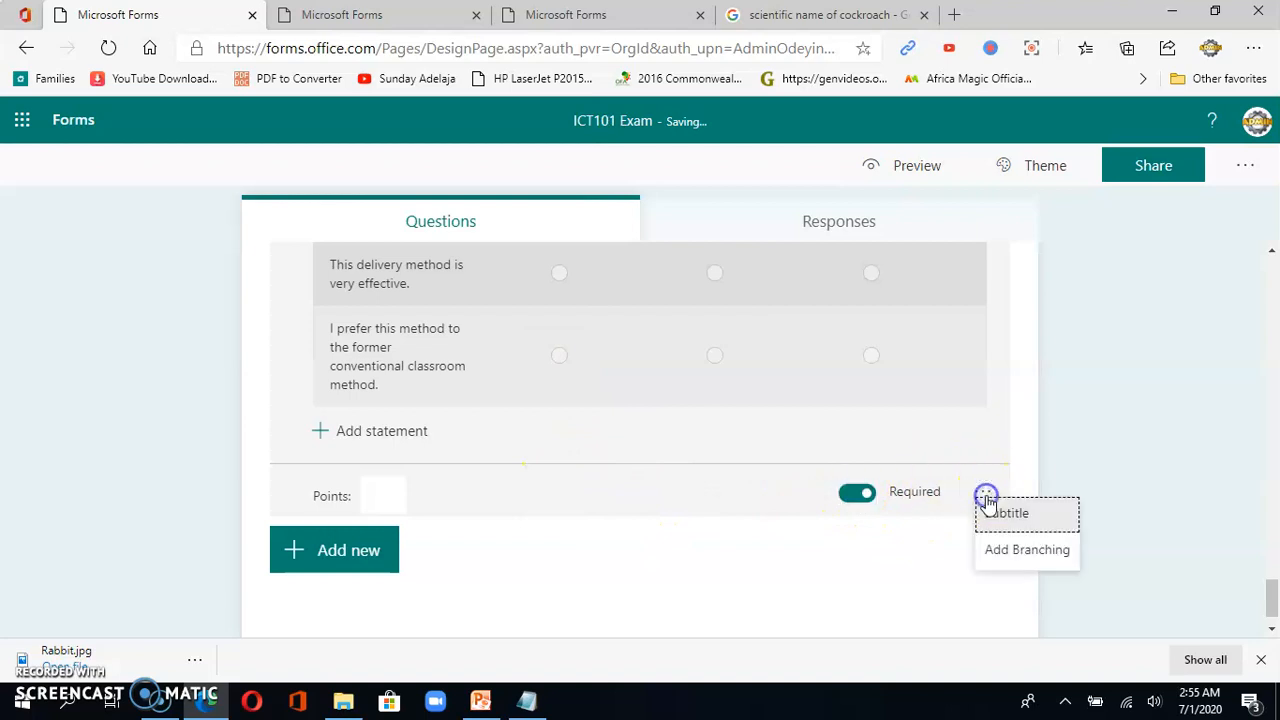
pyautogui.click(783, 512)
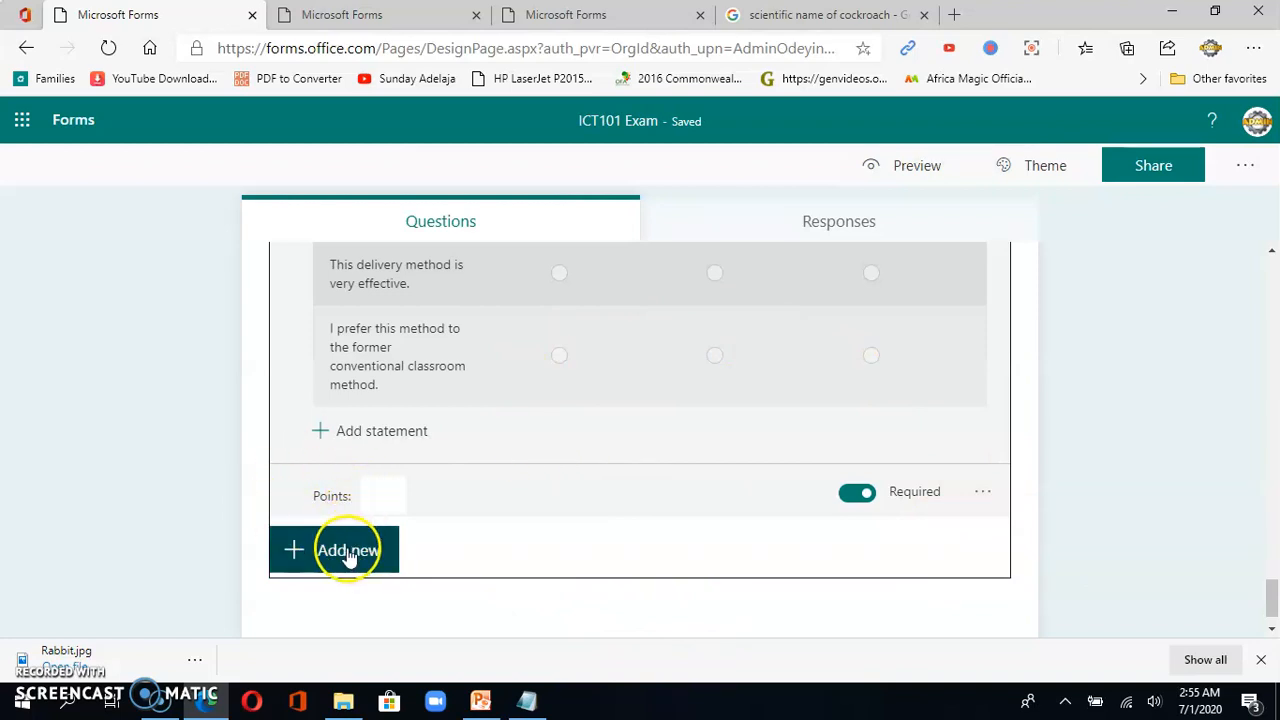
# Copy the text of question 9, "Would u prefer to take your next test on Microsoft or on Moodle?", from the Quiz form.
pyautogui.click(563, 14)
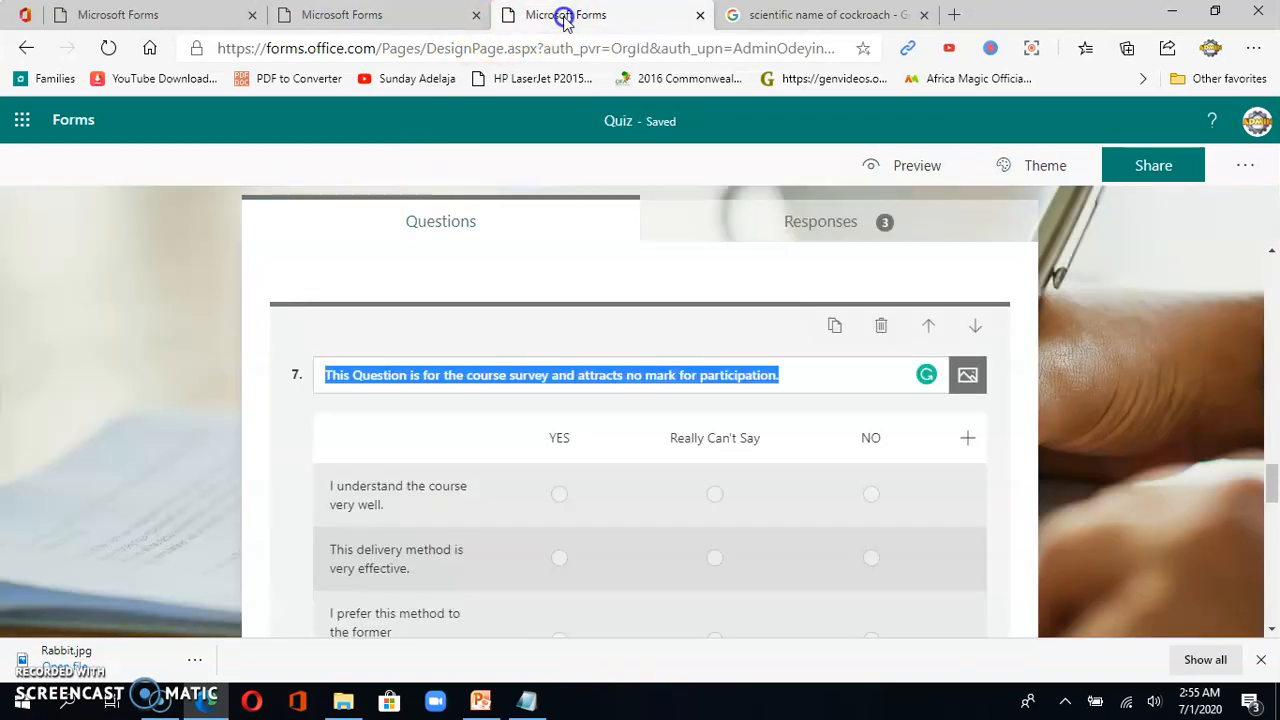
pyautogui.scroll(-8, 541, 522)
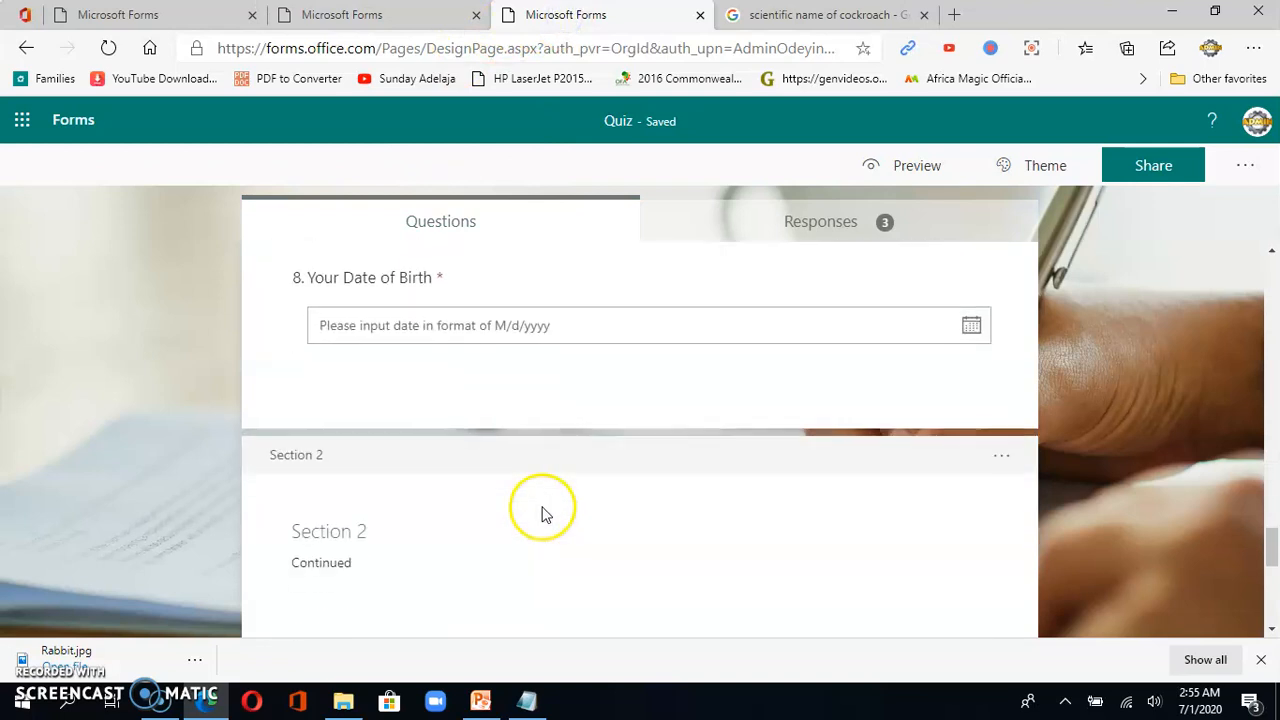
pyautogui.scroll(-5, 543, 512)
pyautogui.scroll(1, 478, 355)
pyautogui.scroll(1, 362, 408)
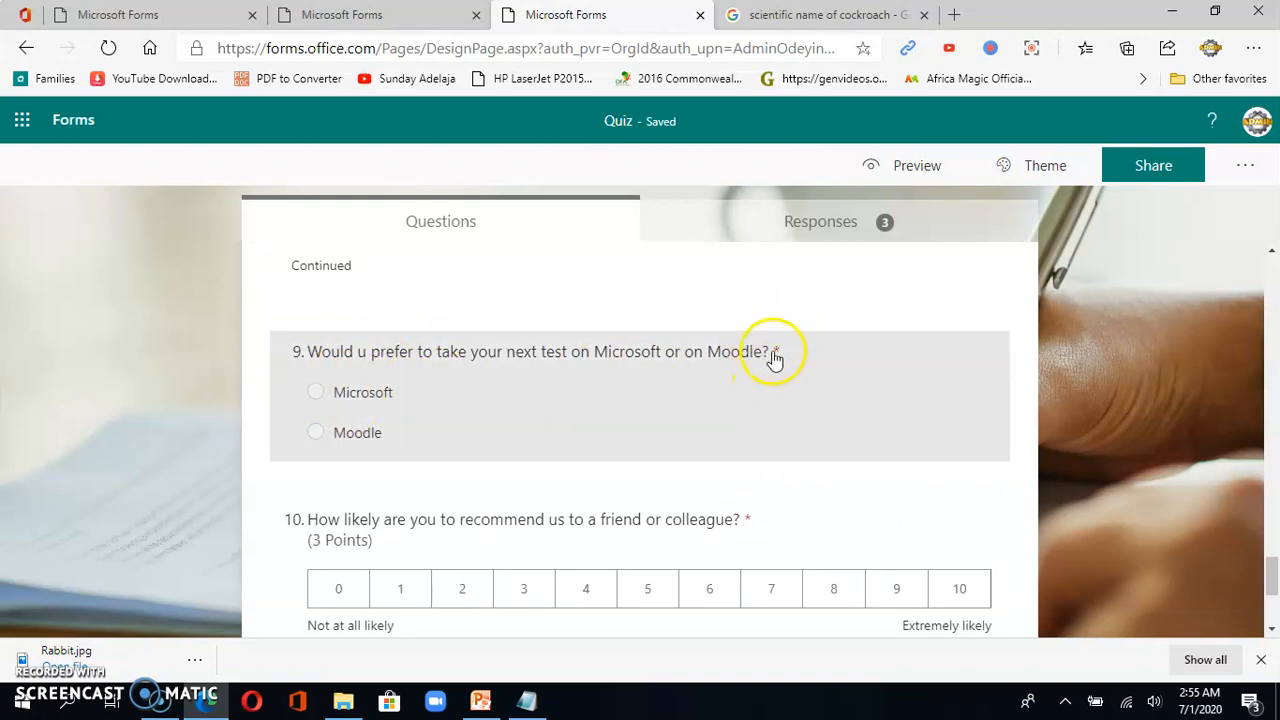
pyautogui.click(703, 374)
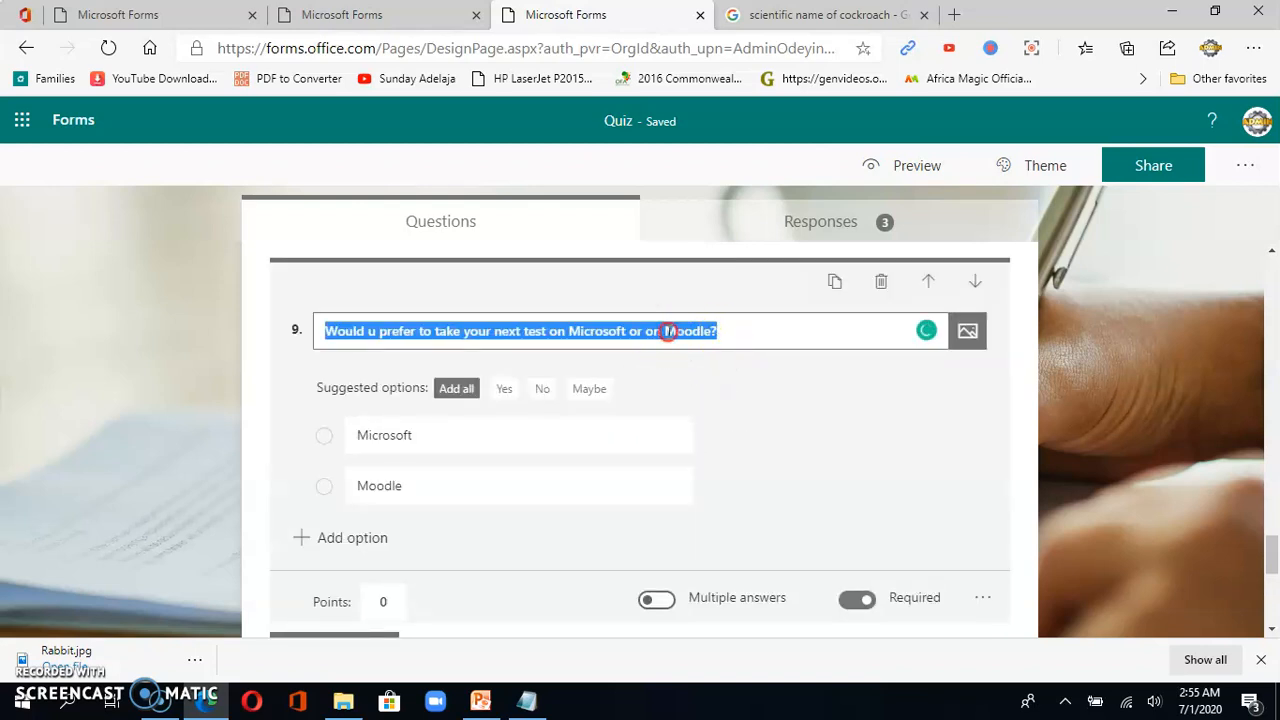
pyautogui.rightClick(668, 332)
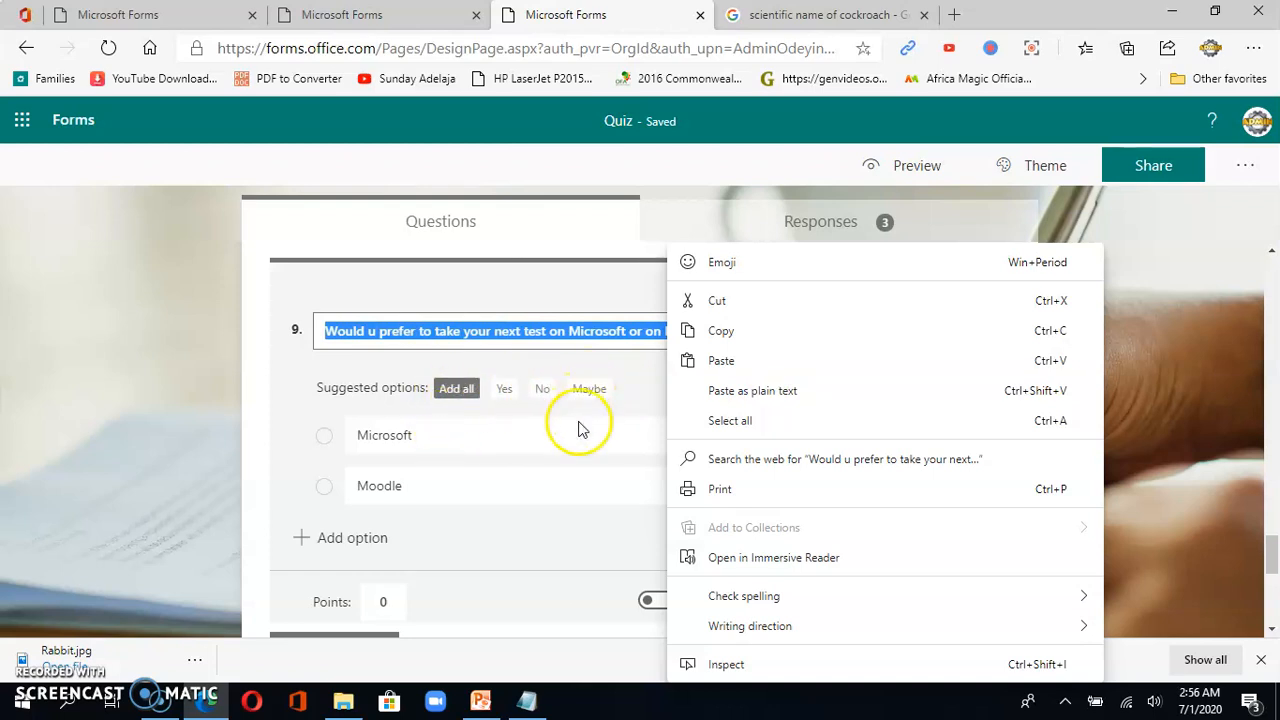
pyautogui.click(726, 335)
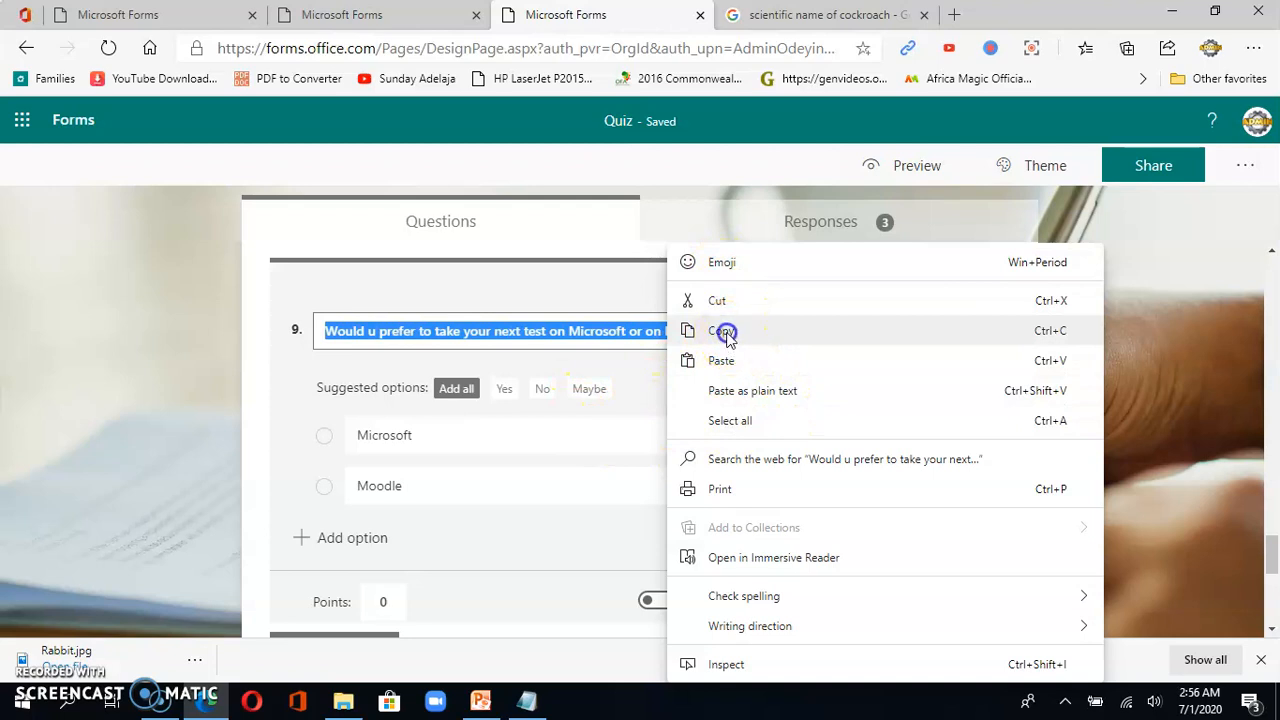
# Add a Choice question after the Likert survey in the ICT101 Exam form and paste the copied text as its title.
pyautogui.click(152, 18)
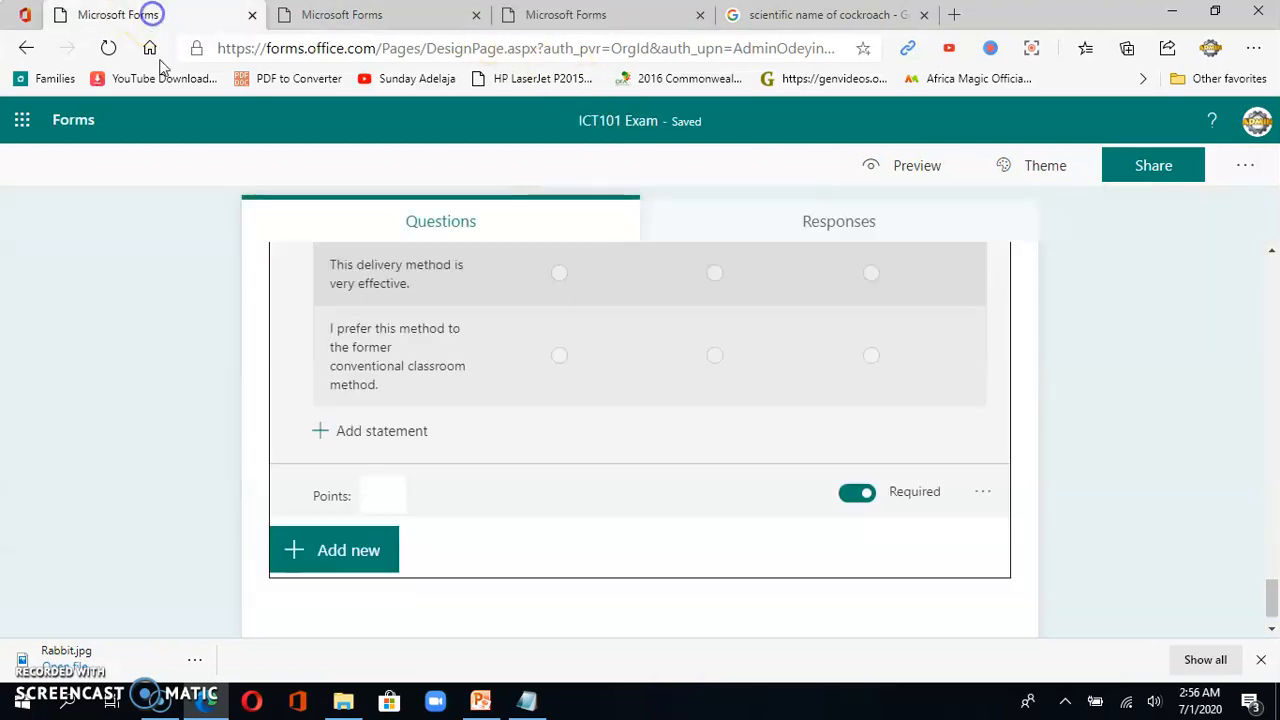
pyautogui.scroll(-1, 486, 543)
pyautogui.click(350, 510)
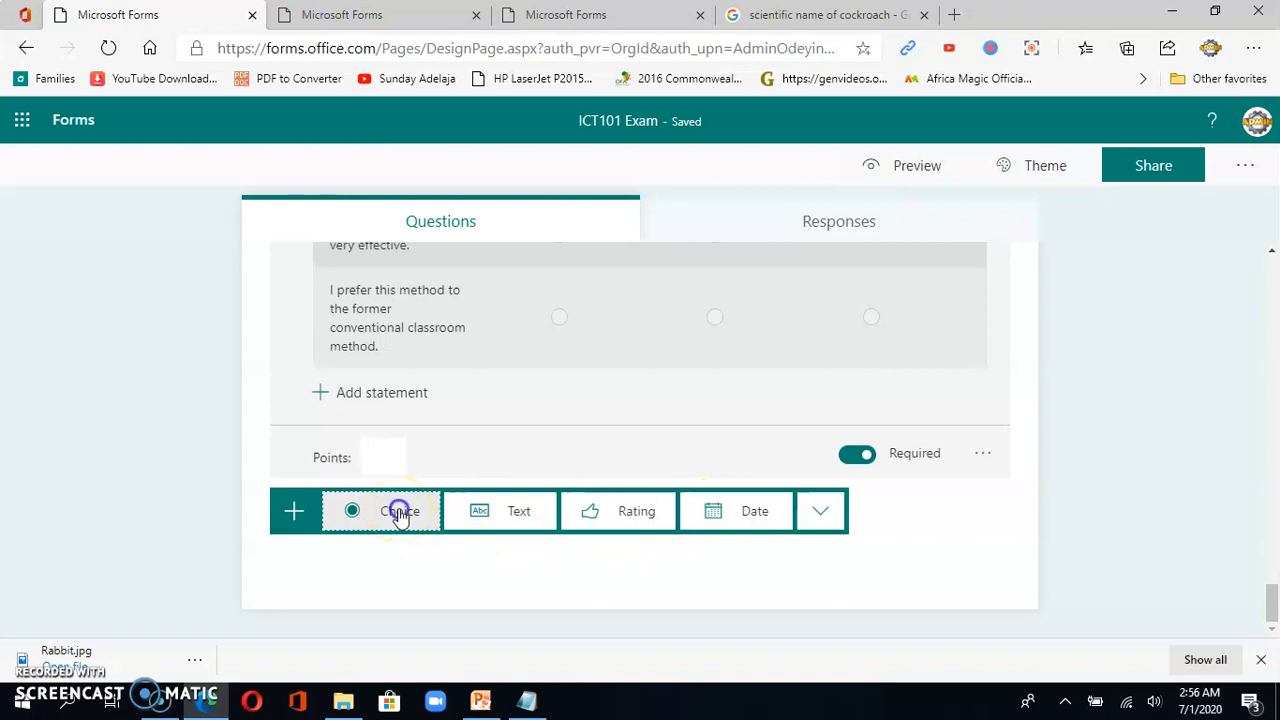
pyautogui.click(399, 512)
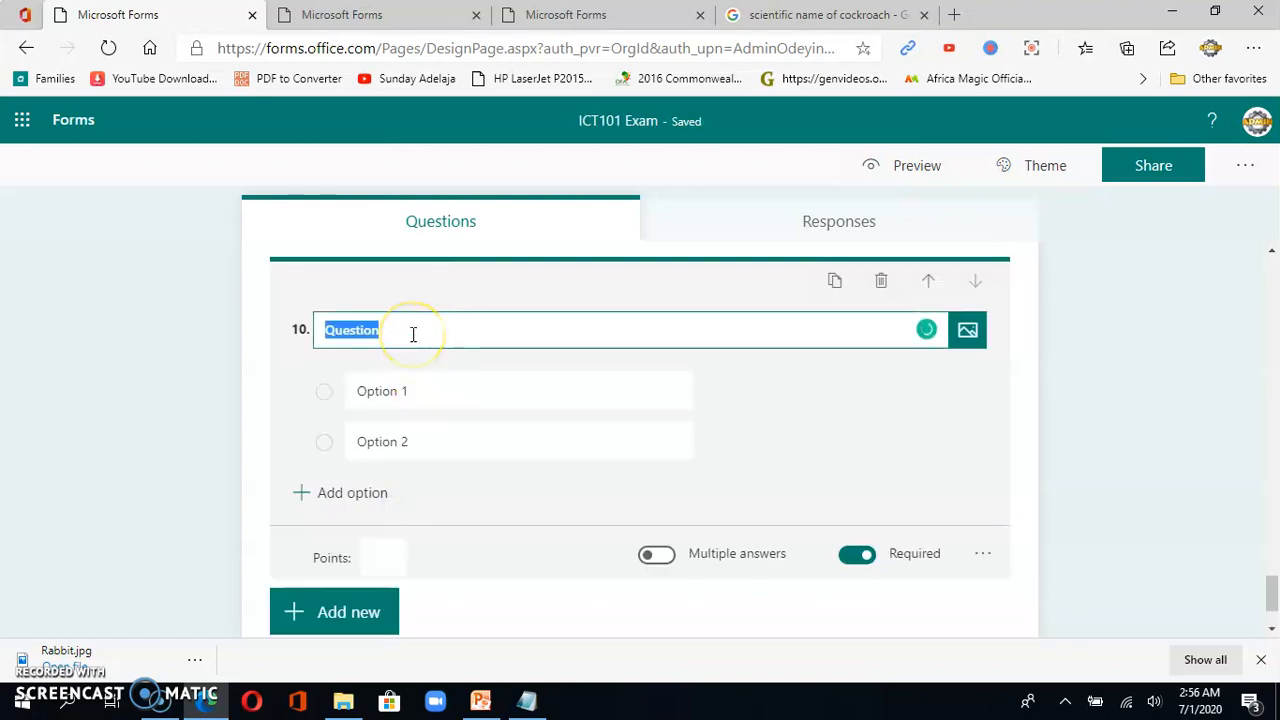
pyautogui.hotkey('ctrl', 'v')
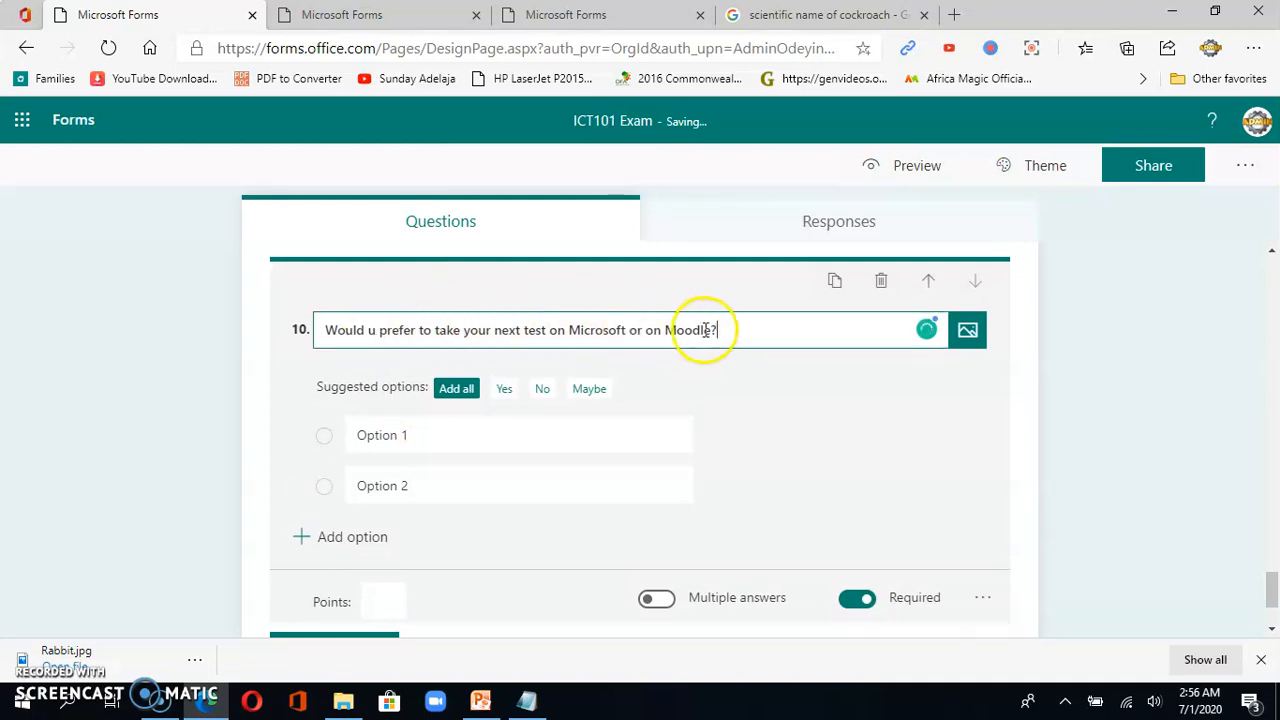
# Reword the new Choice question's title to "How would u prefer to take your next test?".
pyautogui.moveTo(709, 330); pyautogui.dragTo(575, 333)
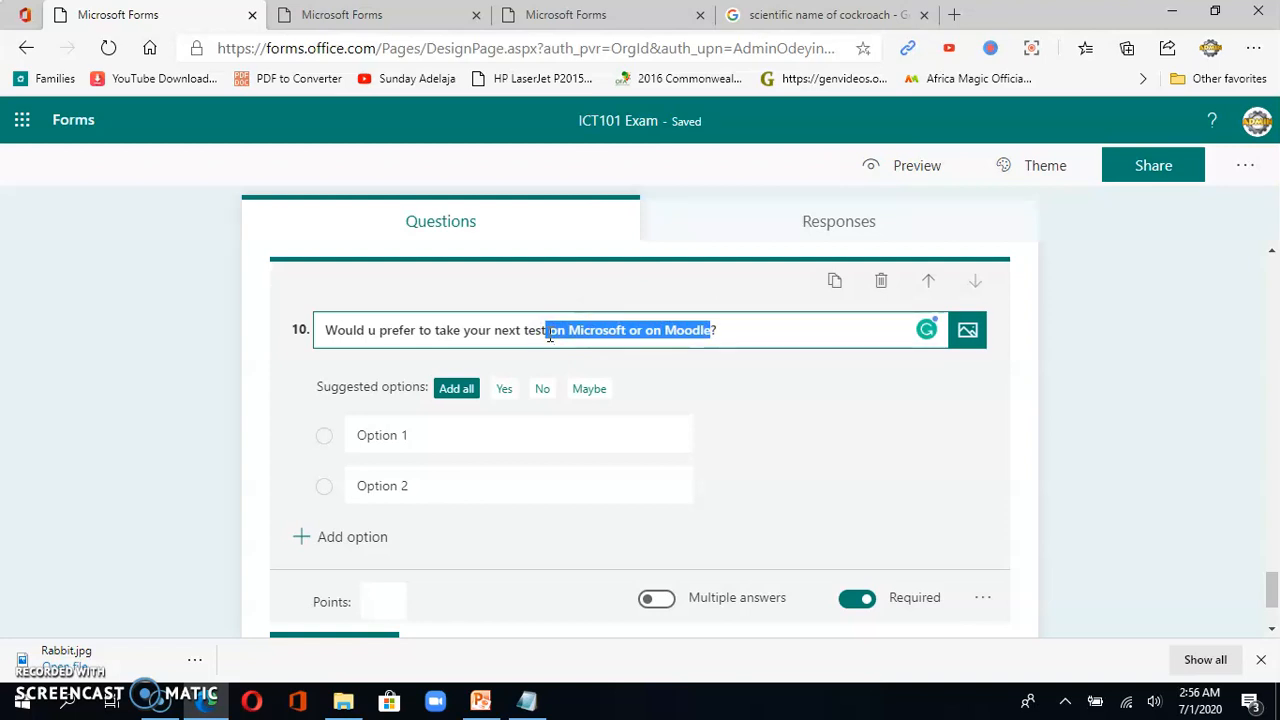
pyautogui.press('BackSpace')
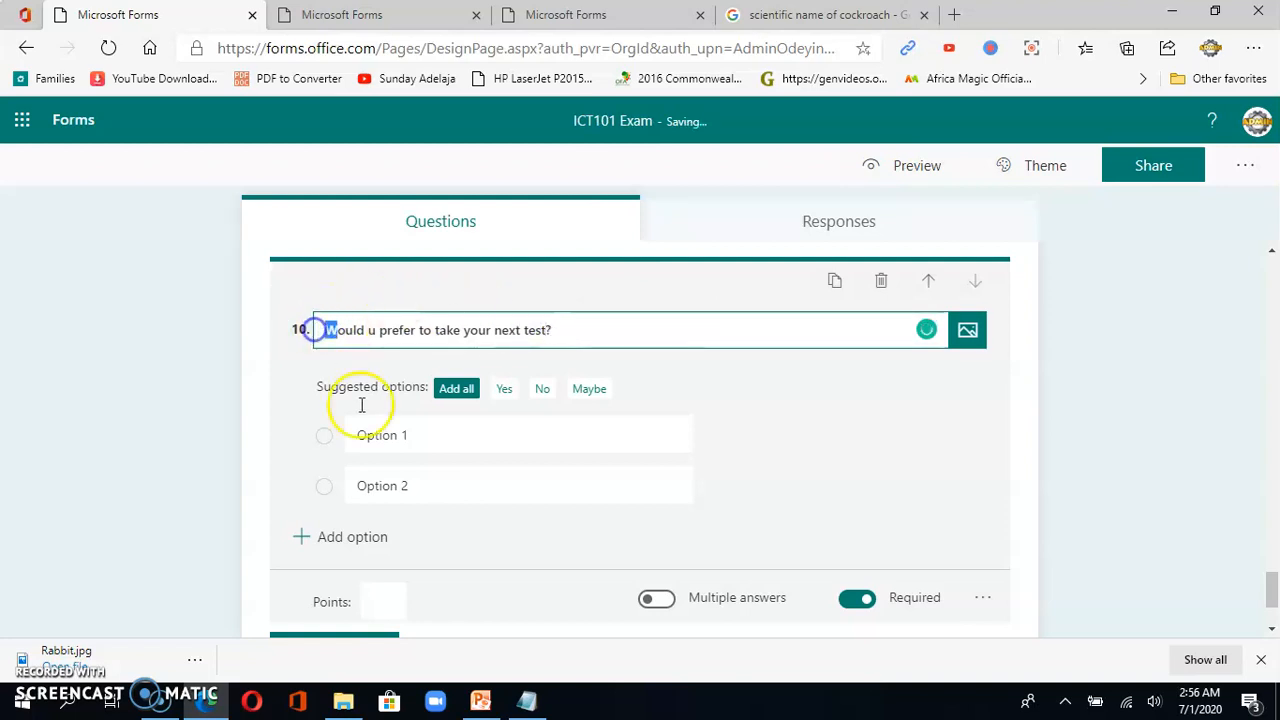
pyautogui.write('ow w')
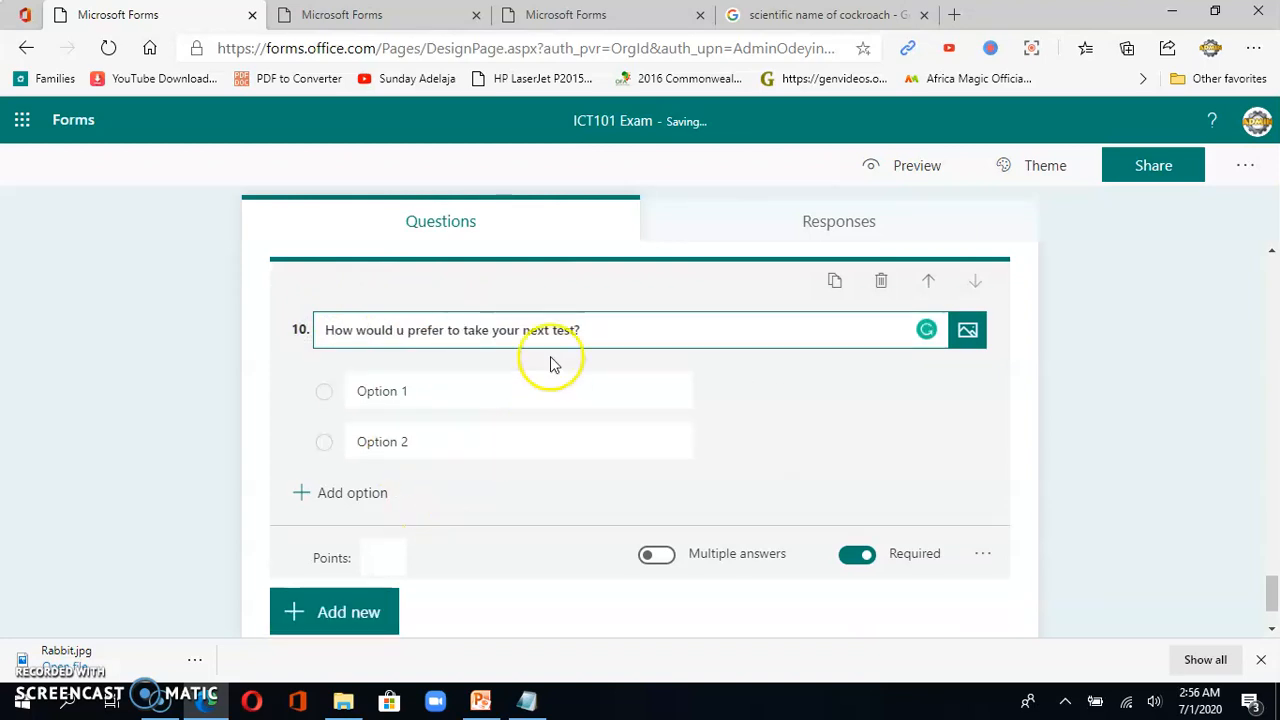
# Set the Choice question's first two options to "Moodle" and "Classroom".
pyautogui.click(407, 390)
pyautogui.tripleClick(407, 390)
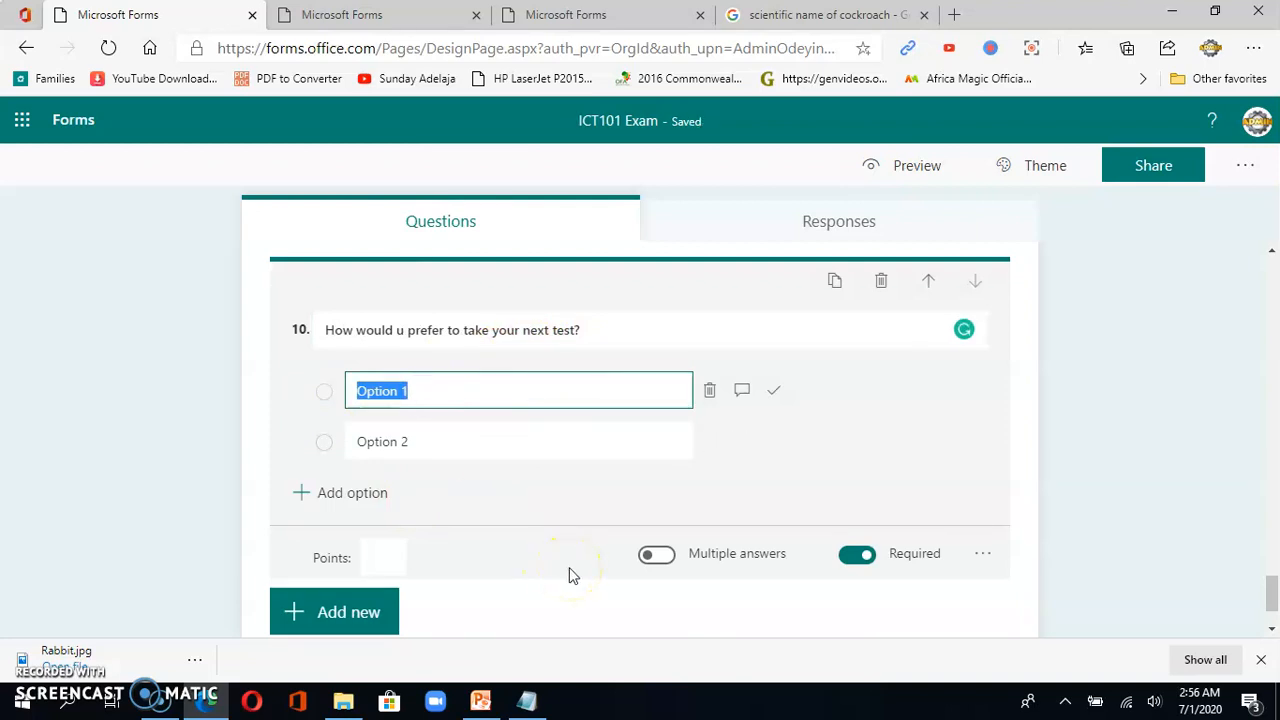
pyautogui.write('Moodle')
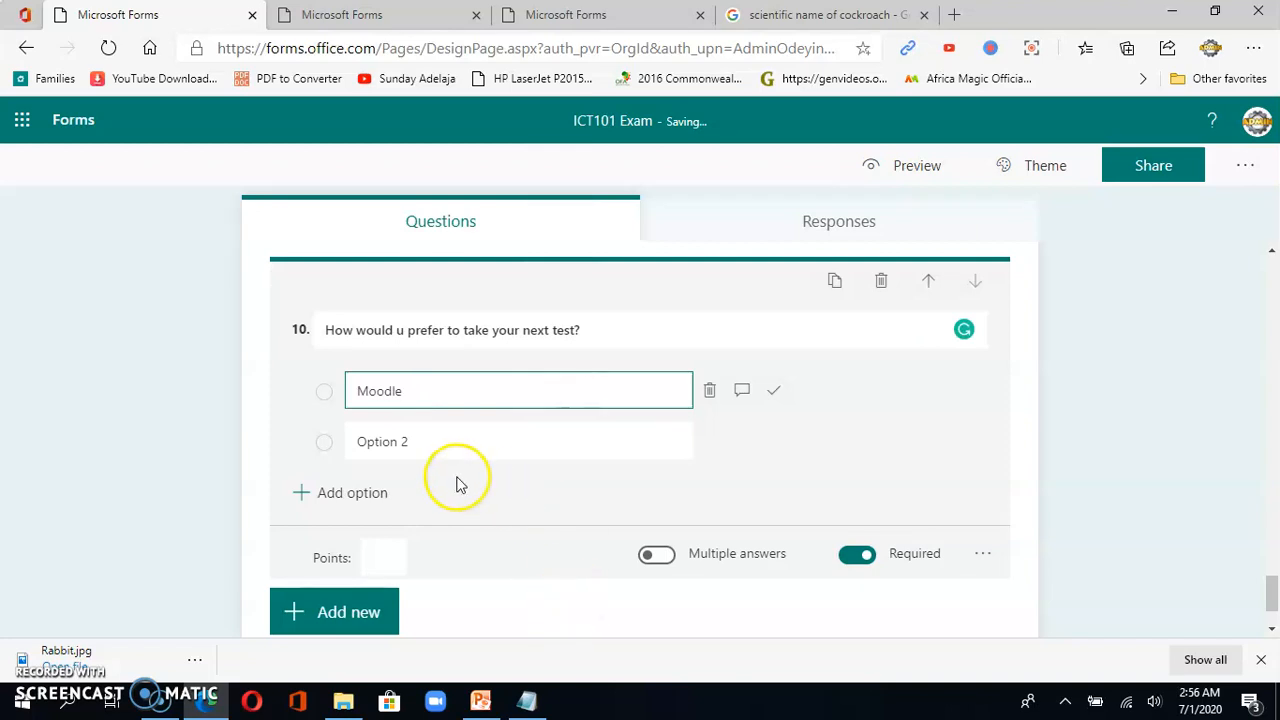
pyautogui.tripleClick(392, 441)
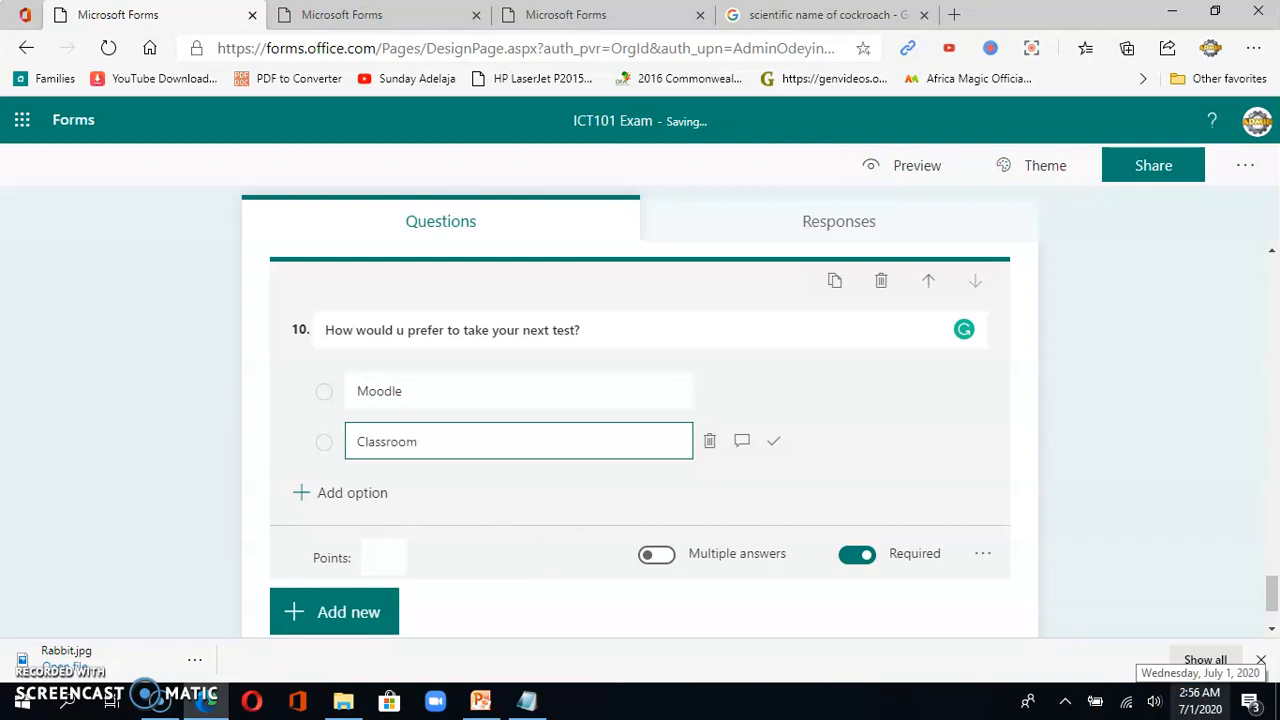
# Add a third option, "Microsoft Office 365", to the Choice question and finish editing it.
pyautogui.click(350, 494)
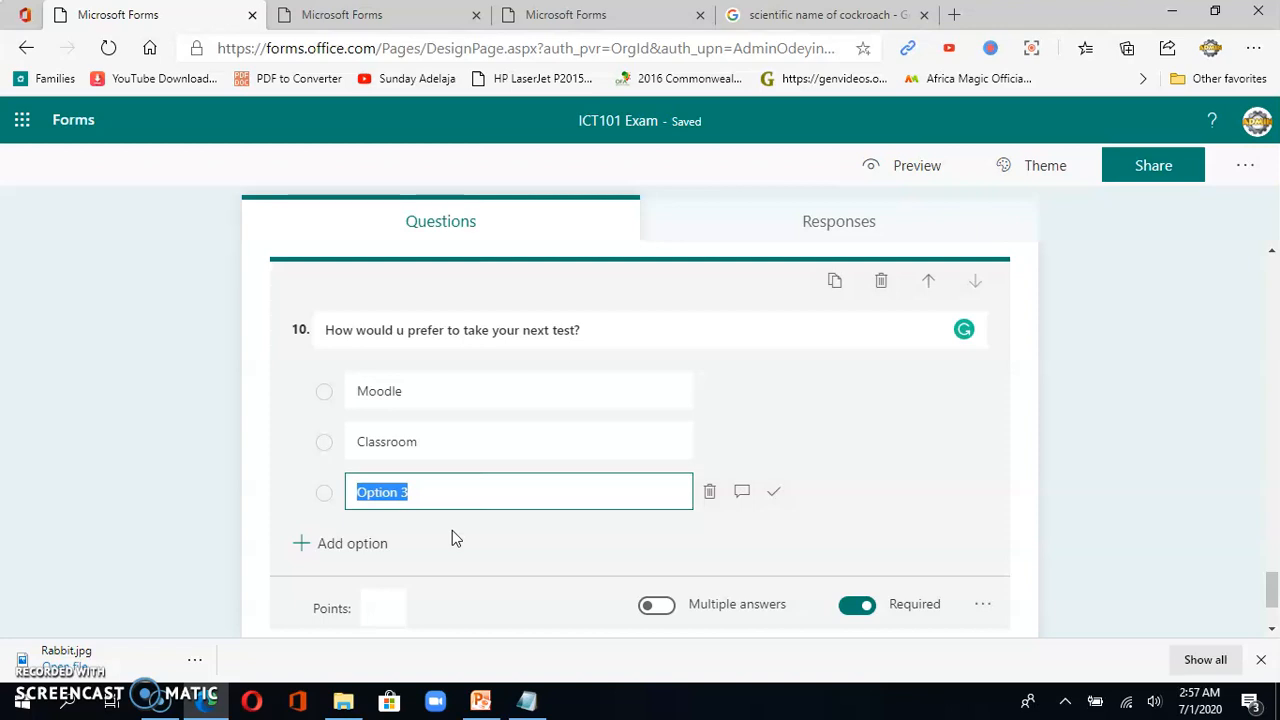
pyautogui.write('Mir')
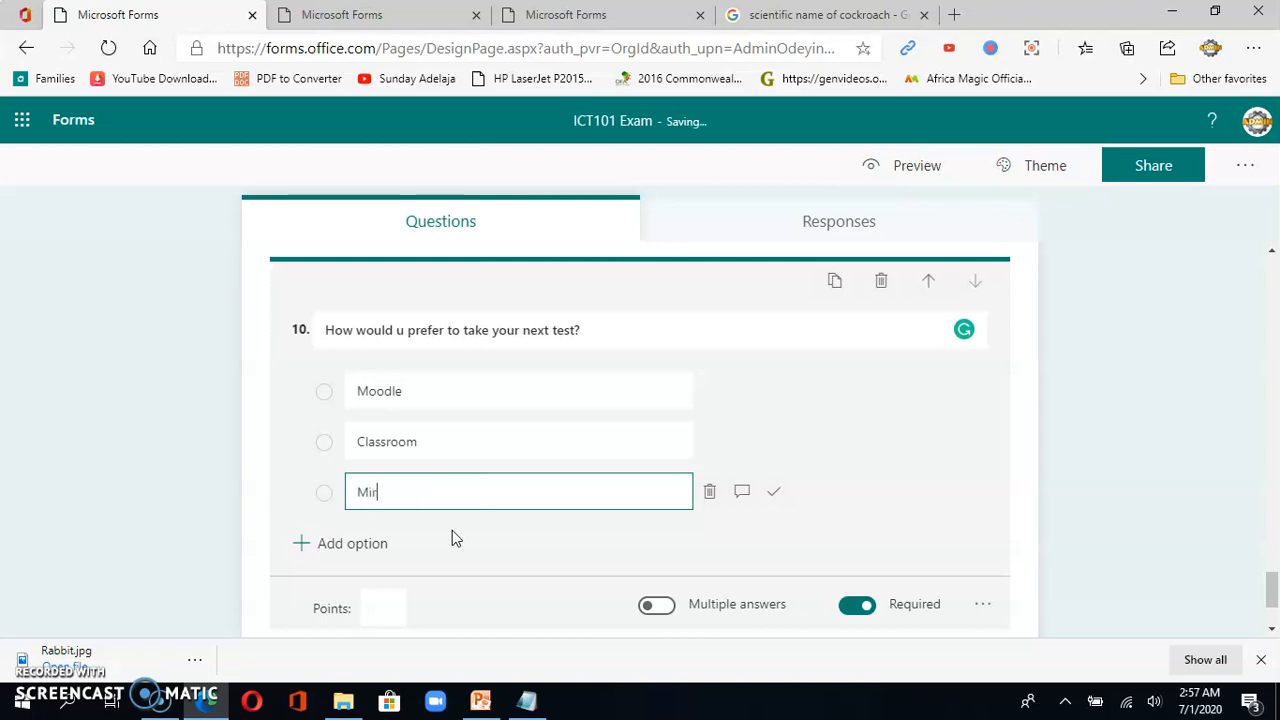
pyautogui.write('osoft Office 365')
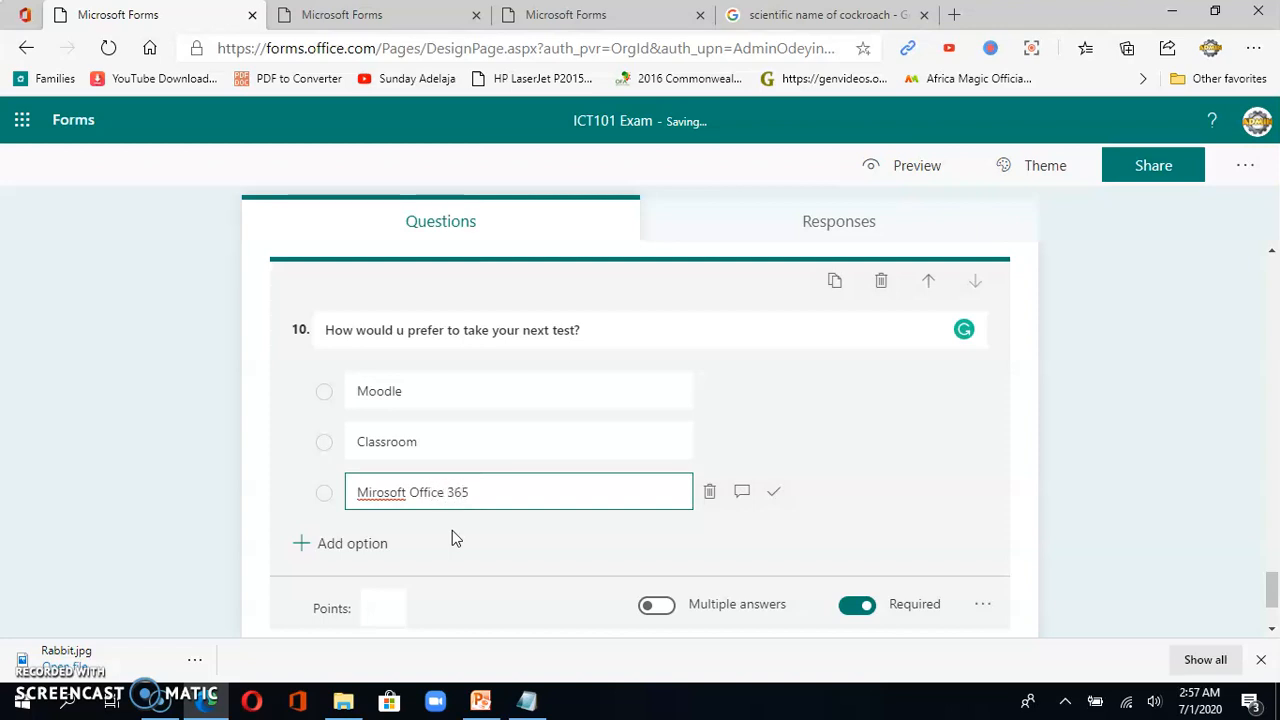
pyautogui.click(372, 491)
pyautogui.write('c')
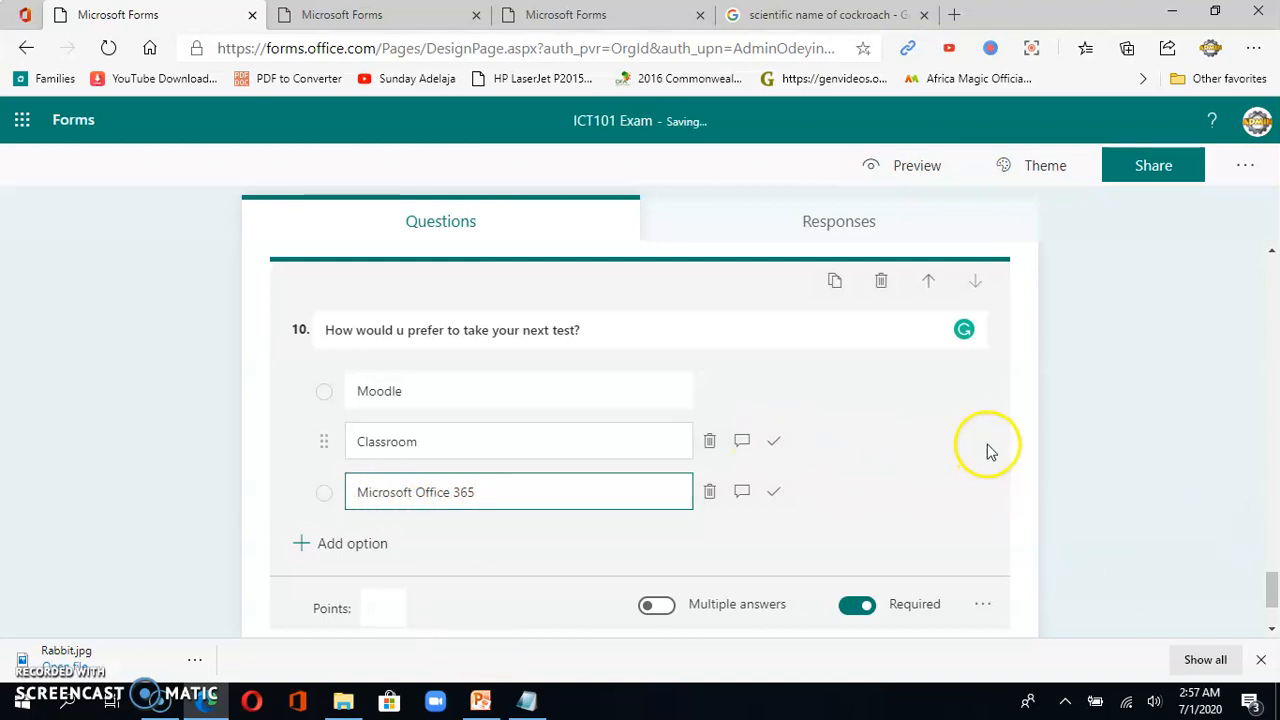
pyautogui.click(1080, 449)
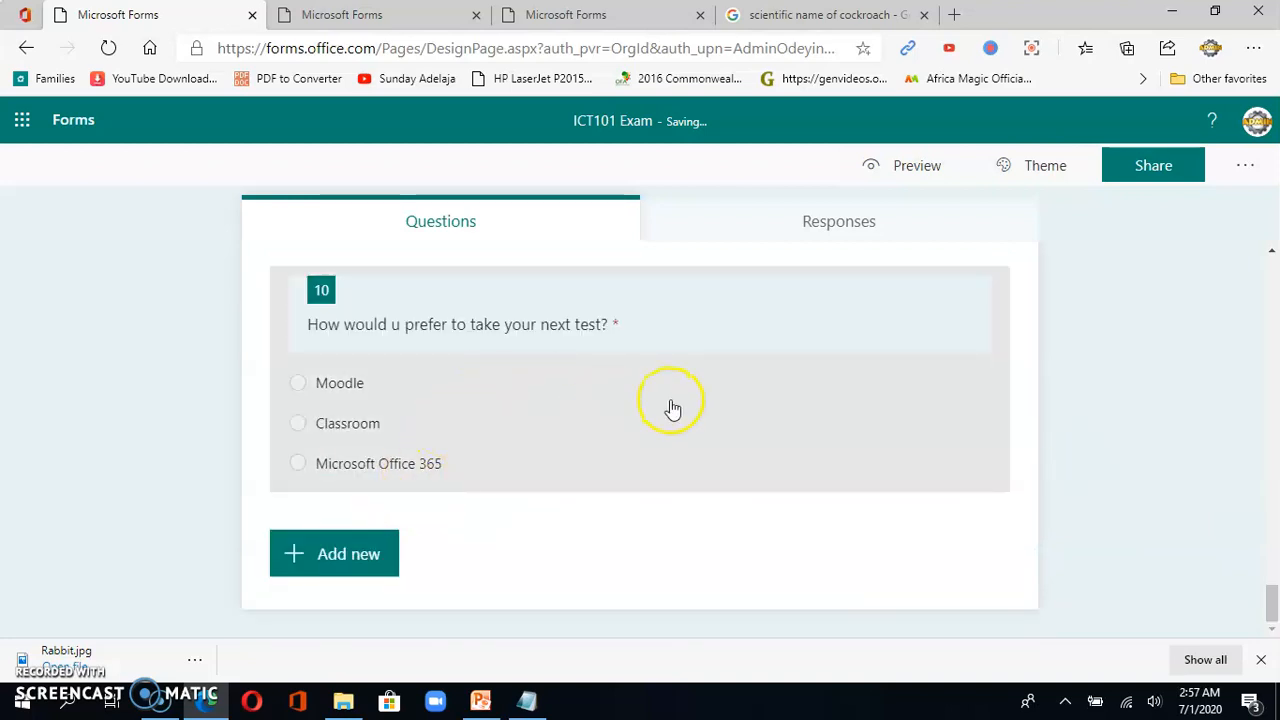
# Check the additional settings of the next-test Choice question without choosing any.
pyautogui.click(672, 408)
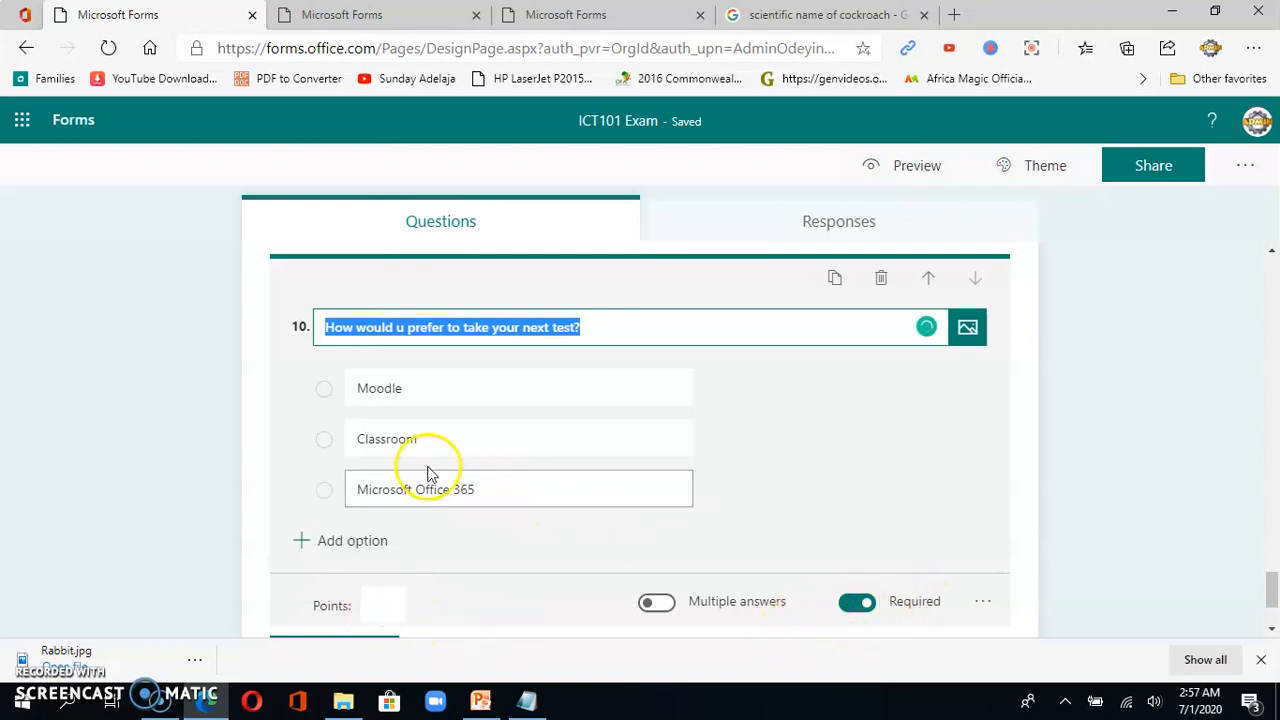
pyautogui.click(982, 602)
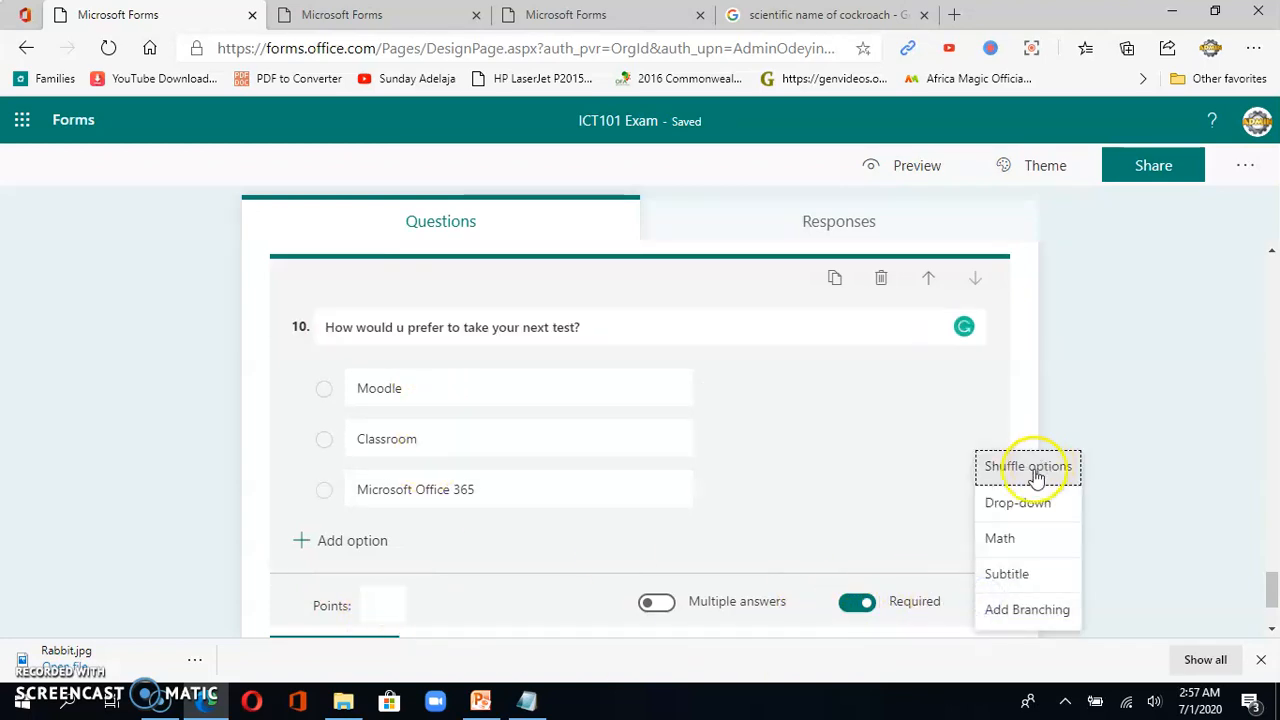
pyautogui.click(1105, 375)
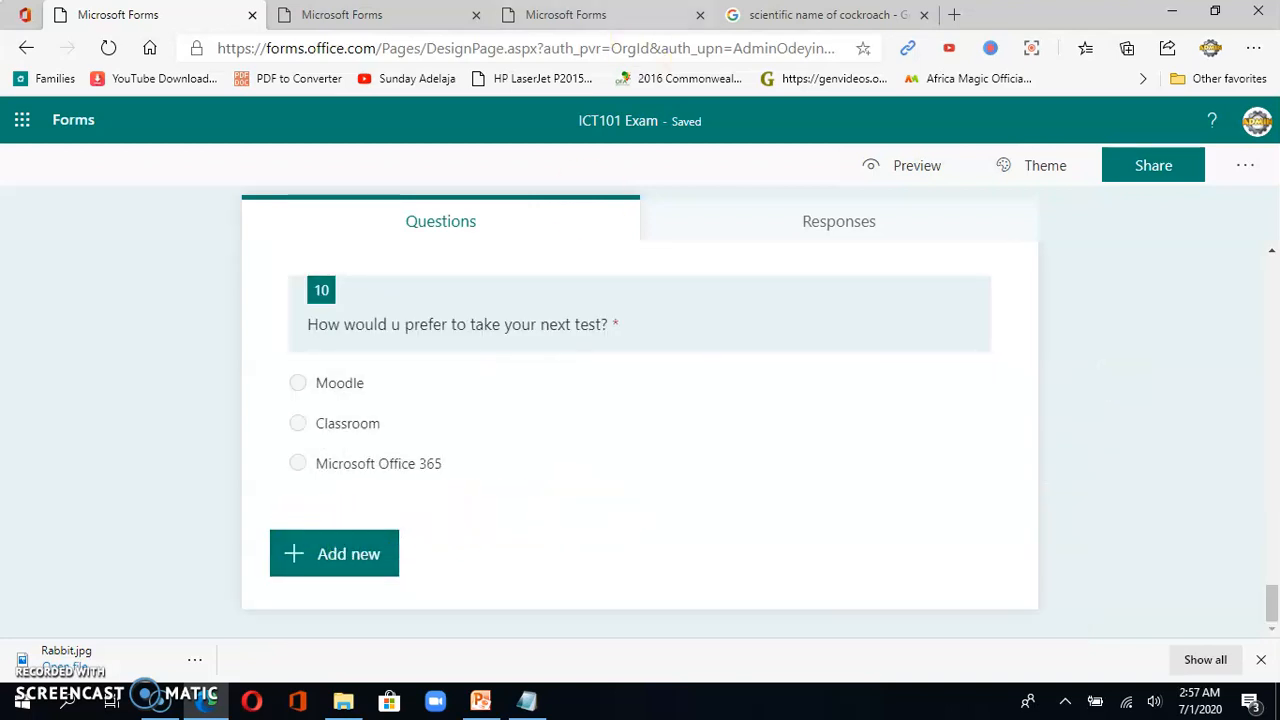
# Copy the title of question 11, "Kindly rate the Lecturer", from the Quiz form.
pyautogui.click(602, 22)
pyautogui.scroll(-3, 470, 595)
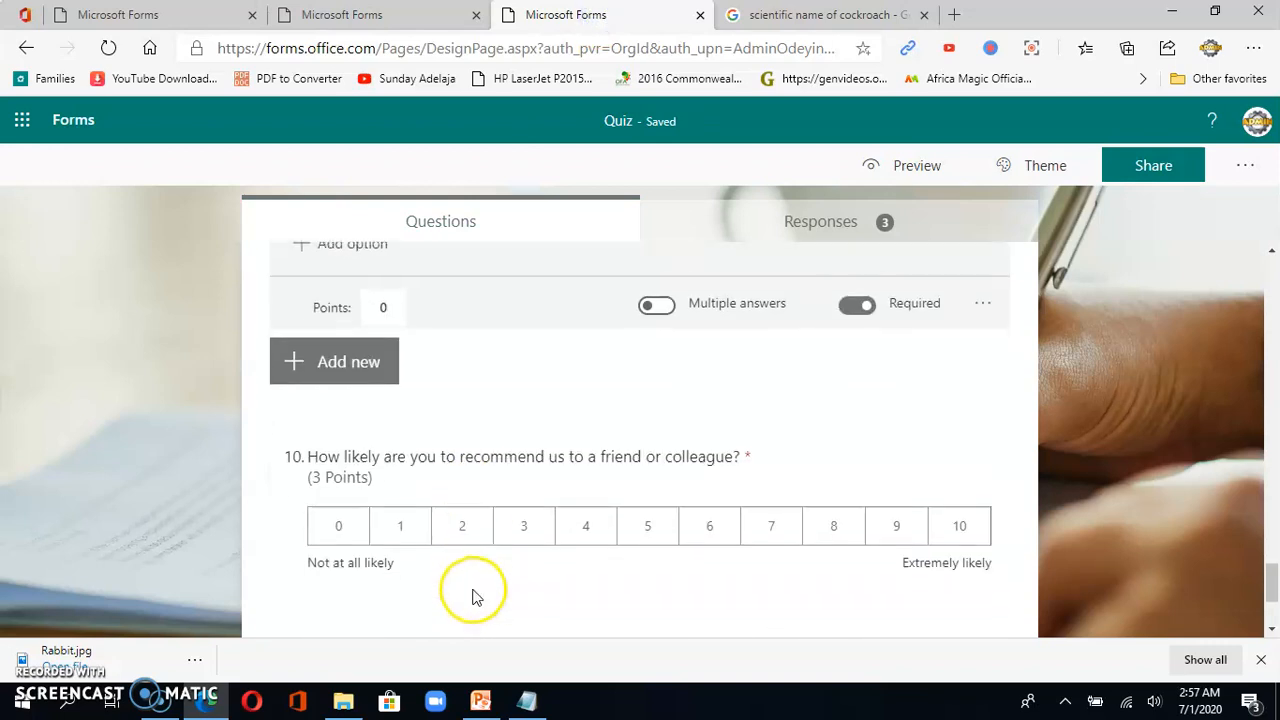
pyautogui.scroll(-2, 475, 588)
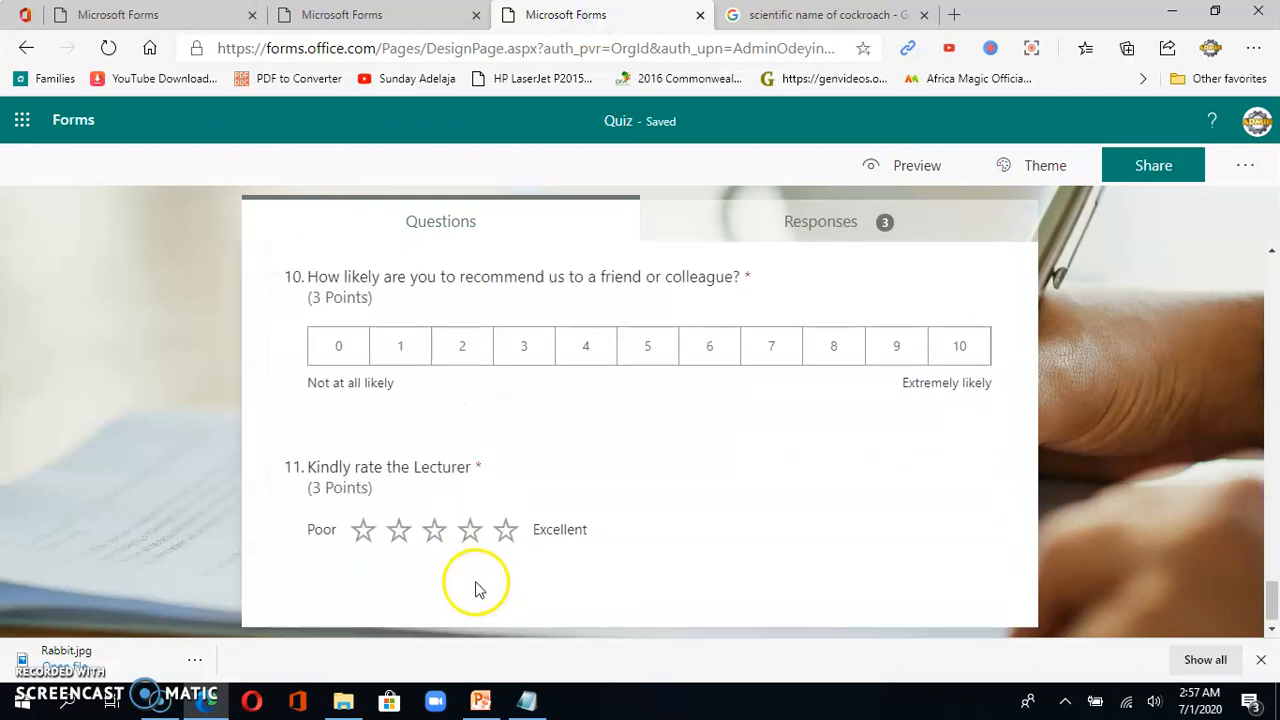
pyautogui.moveTo(471, 466); pyautogui.dragTo(323, 461)
pyautogui.rightClick(323, 460)
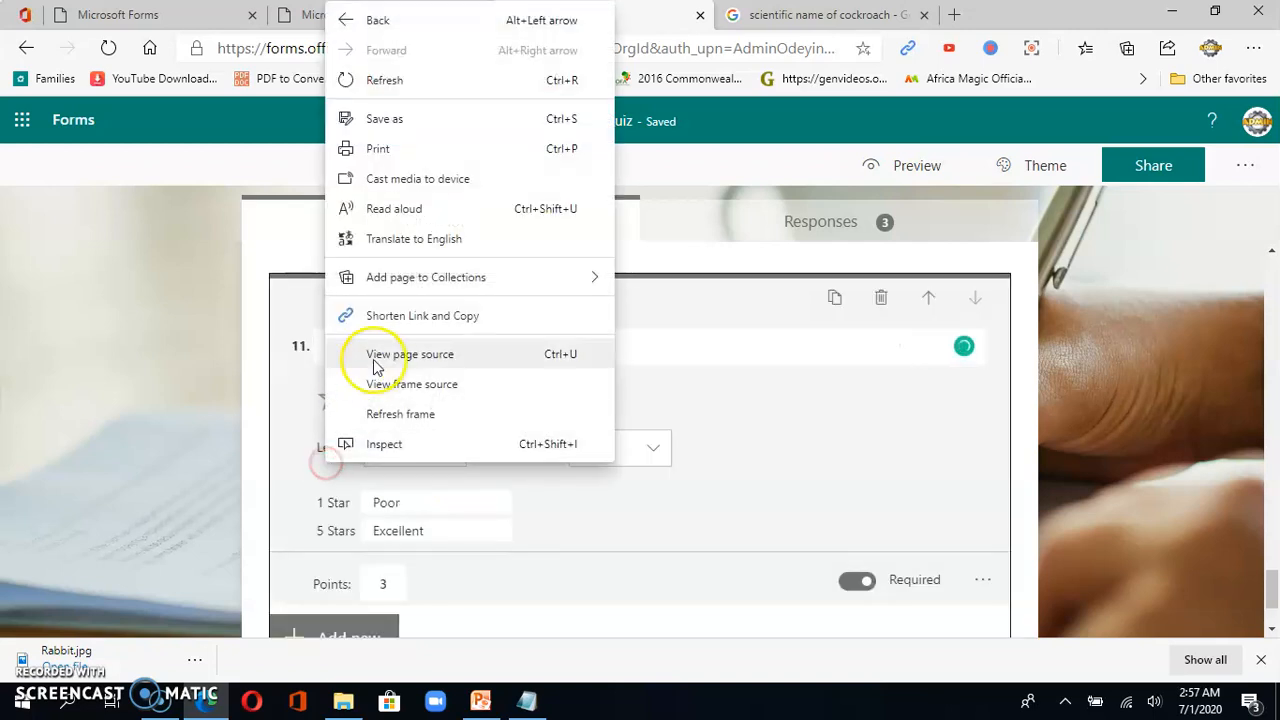
pyautogui.click(531, 531)
pyautogui.moveTo(471, 346); pyautogui.dragTo(357, 346)
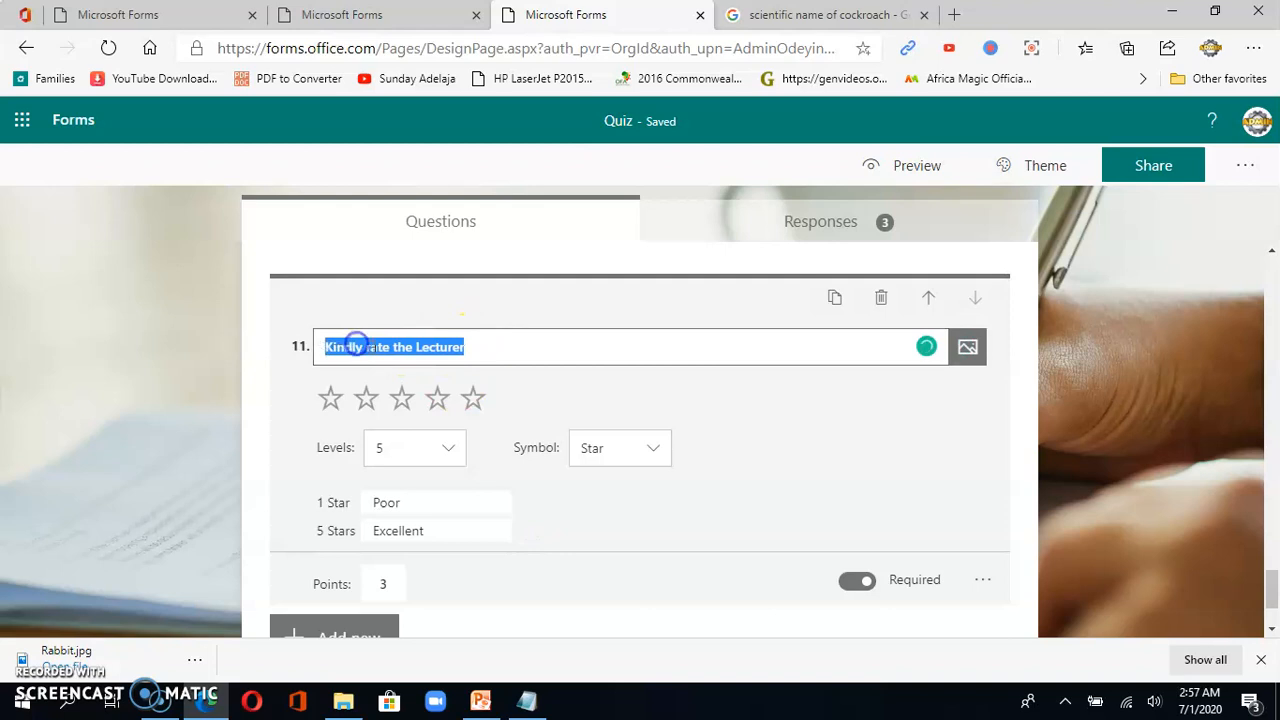
pyautogui.rightClick(374, 347)
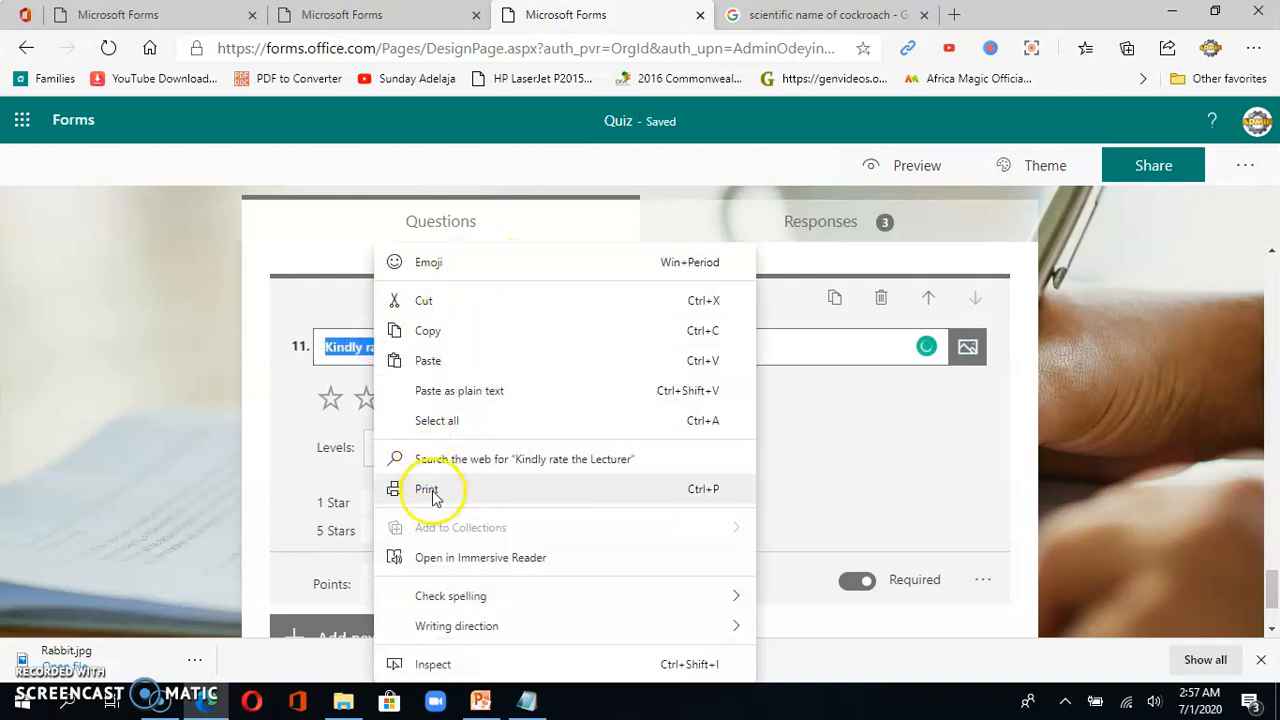
pyautogui.click(432, 338)
# Add a Rating question at the end of the ICT101 Exam form and title it "Kindly rate the Lecturer".
pyautogui.click(194, 16)
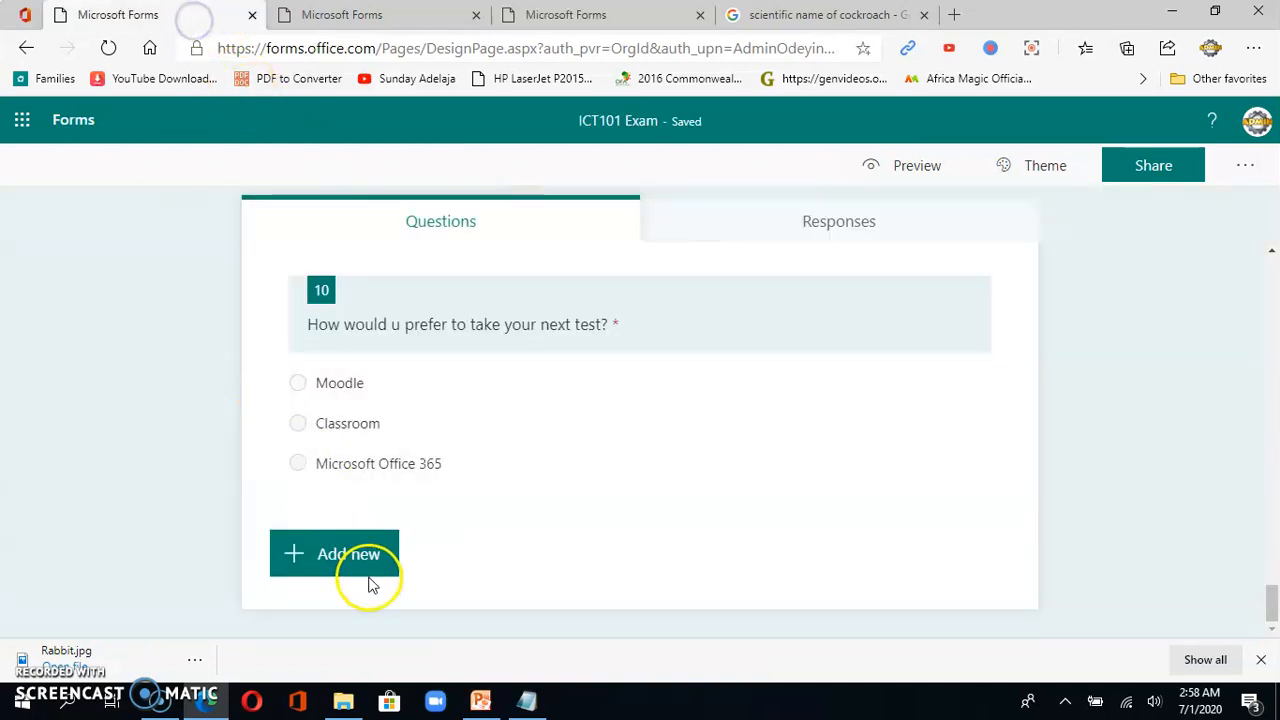
pyautogui.click(351, 563)
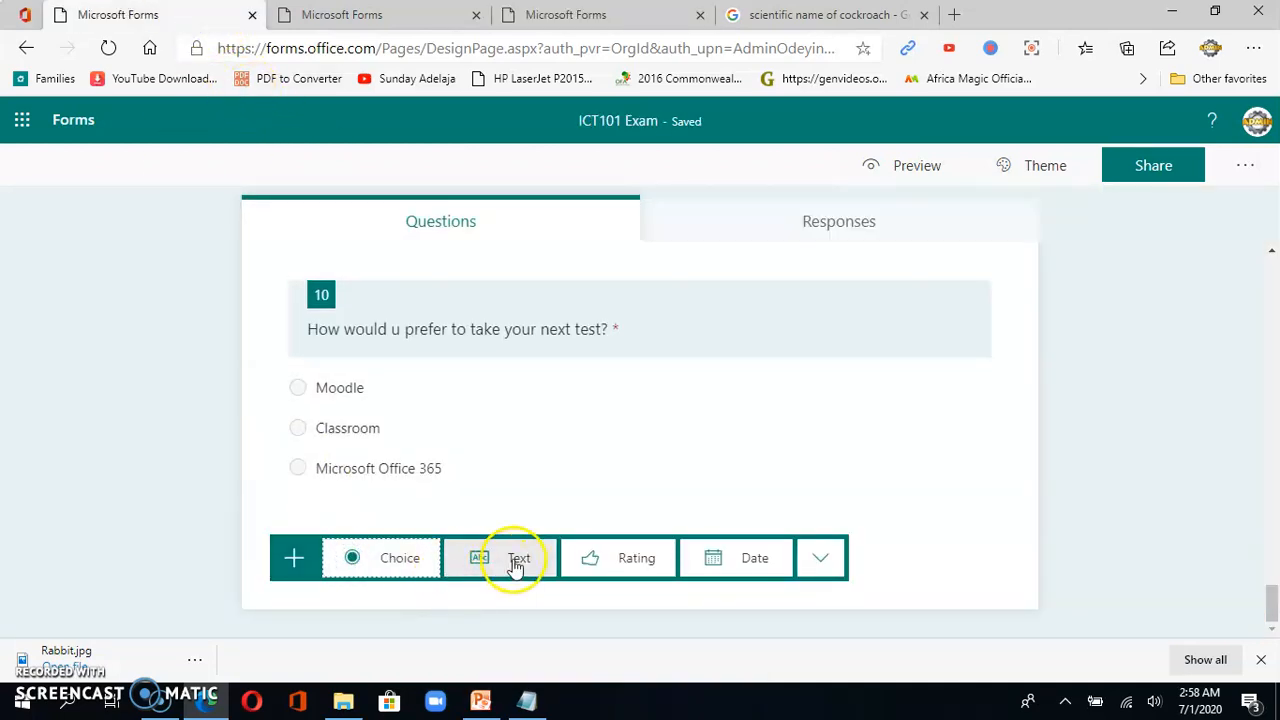
pyautogui.click(819, 562)
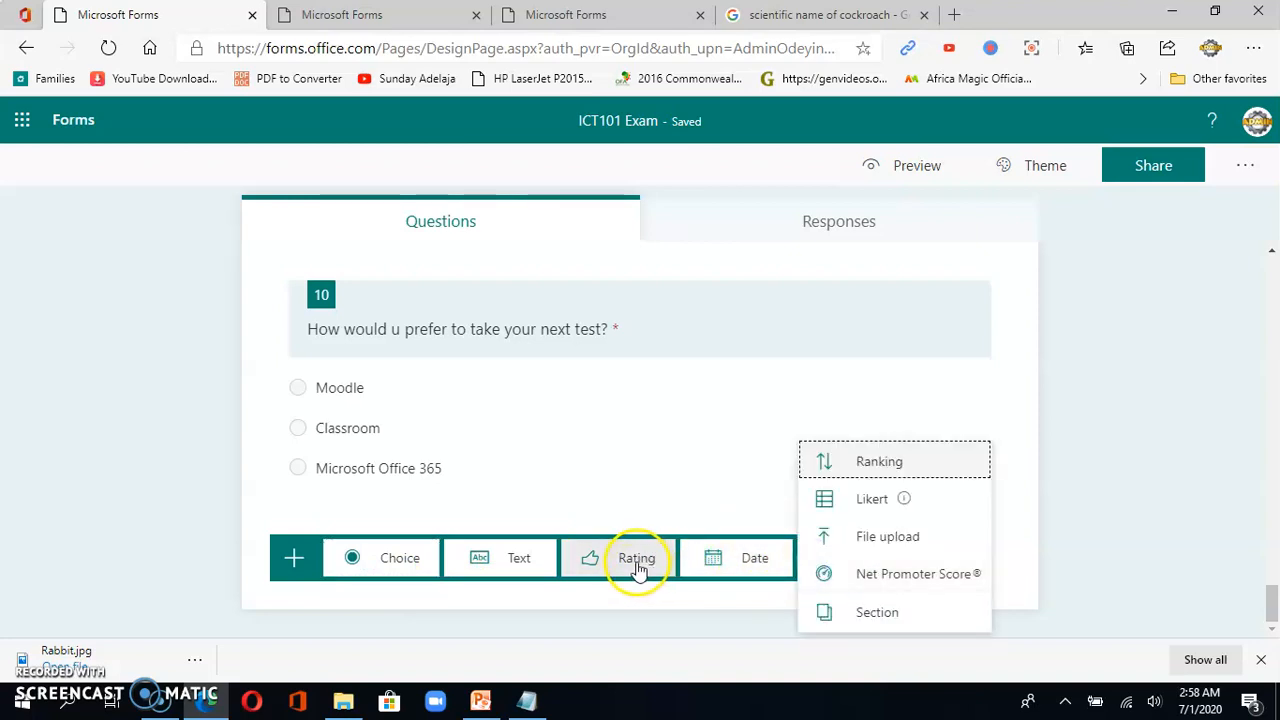
pyautogui.click(637, 560)
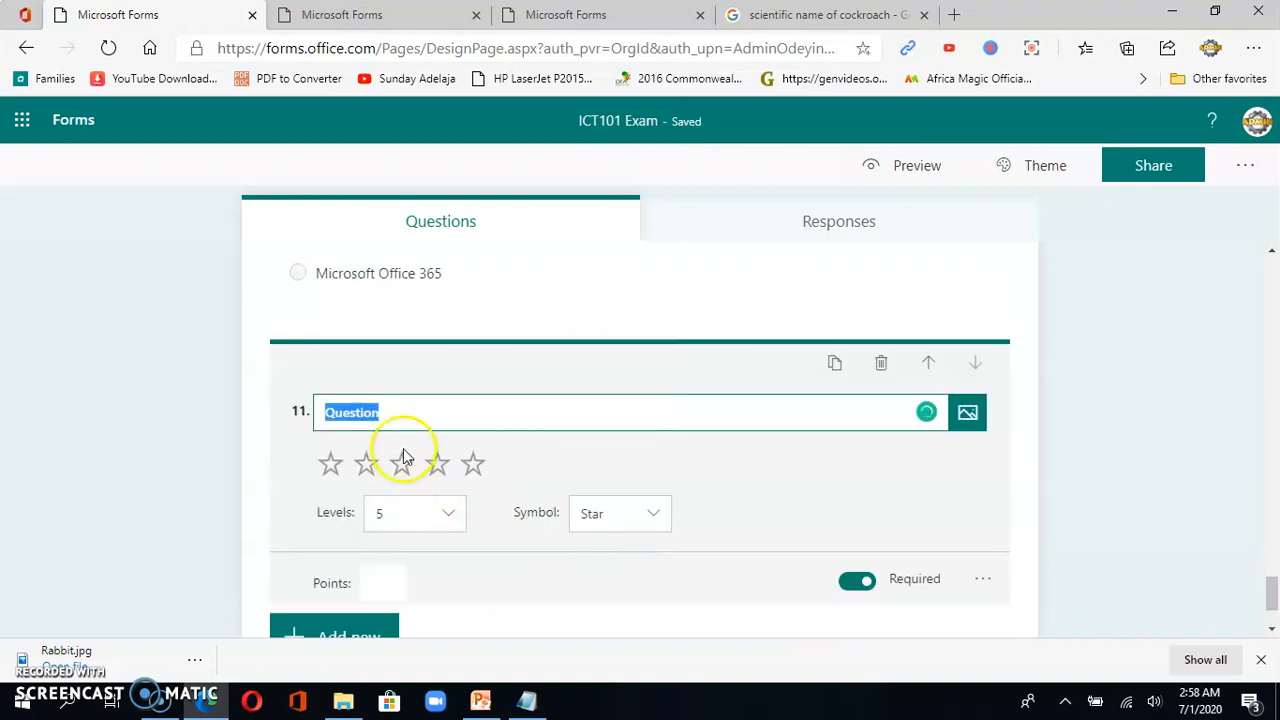
pyautogui.hotkey('ctrl', 'v')
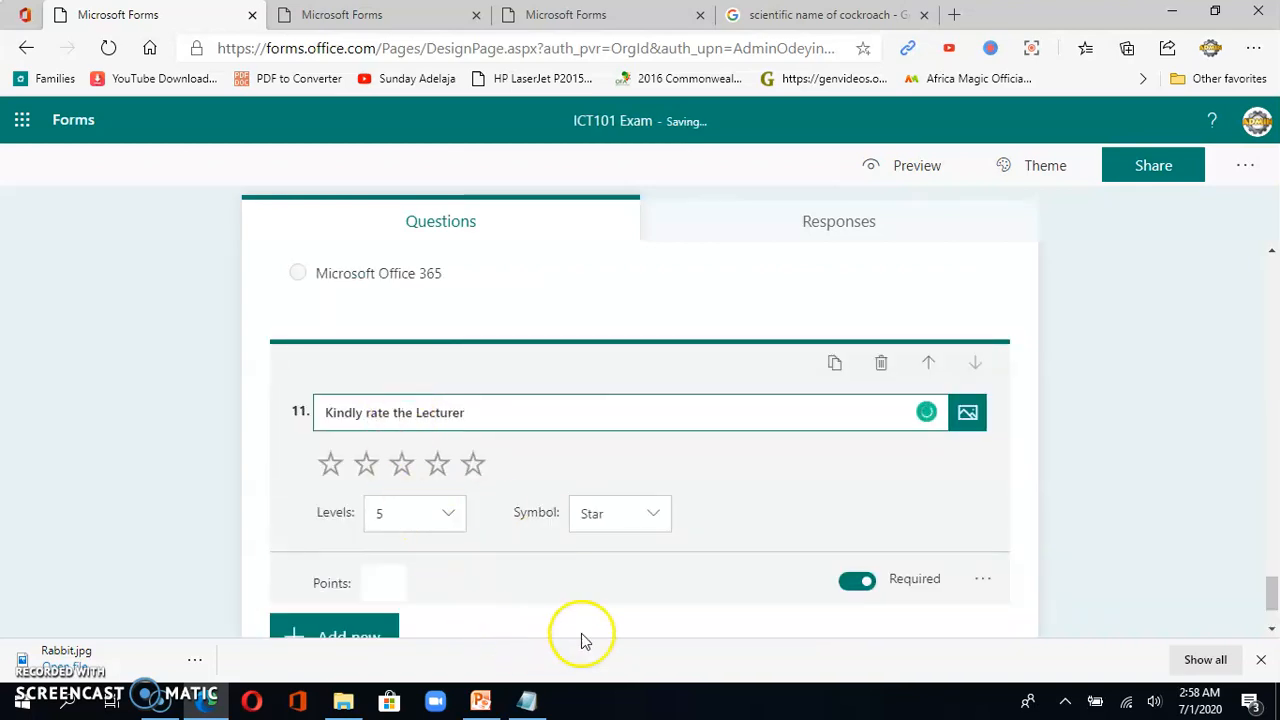
# Check the level, symbol and additional setting choices of the "Kindly rate the Lecturer" Rating question, keep them as they are, and finish editing it.
pyautogui.click(448, 515)
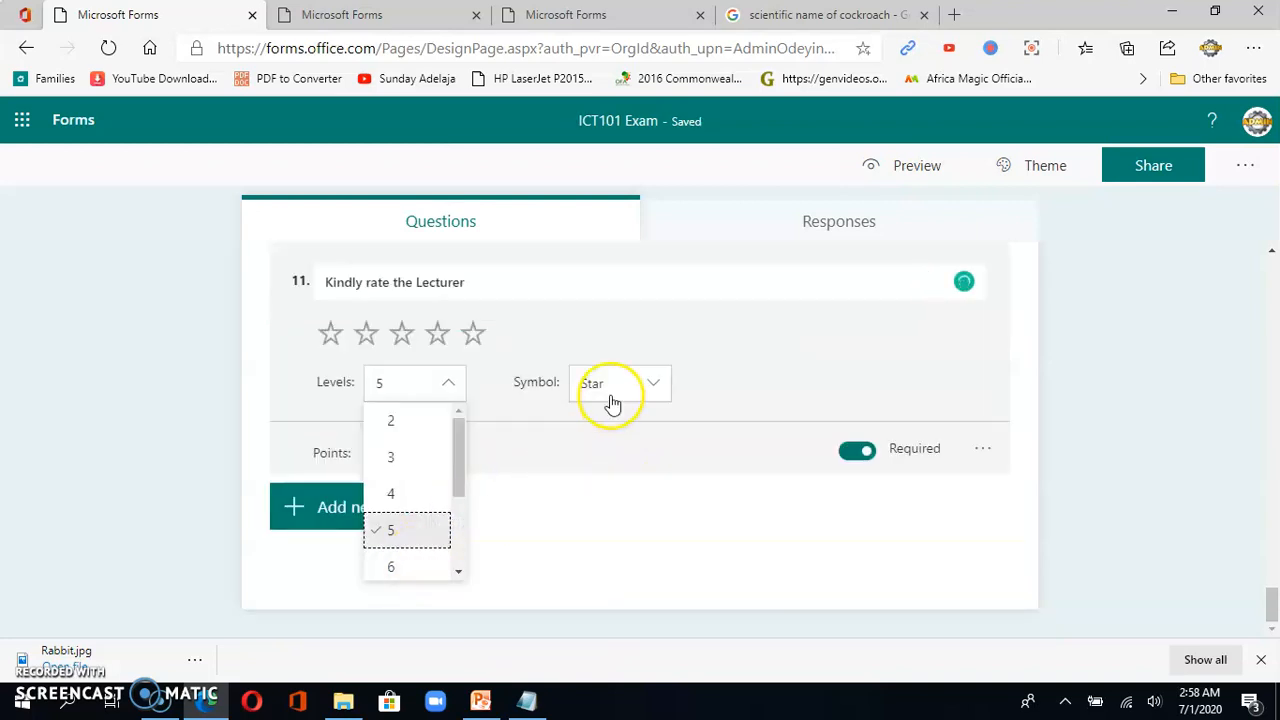
pyautogui.click(654, 386)
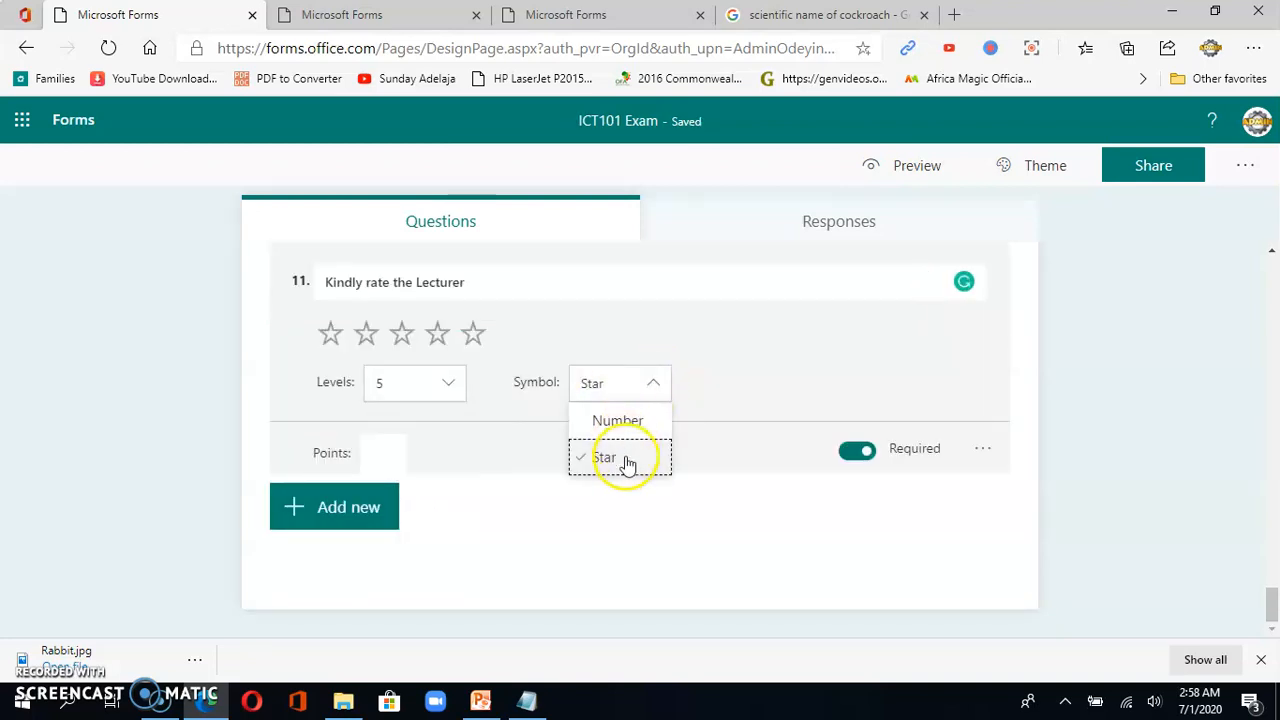
pyautogui.click(524, 335)
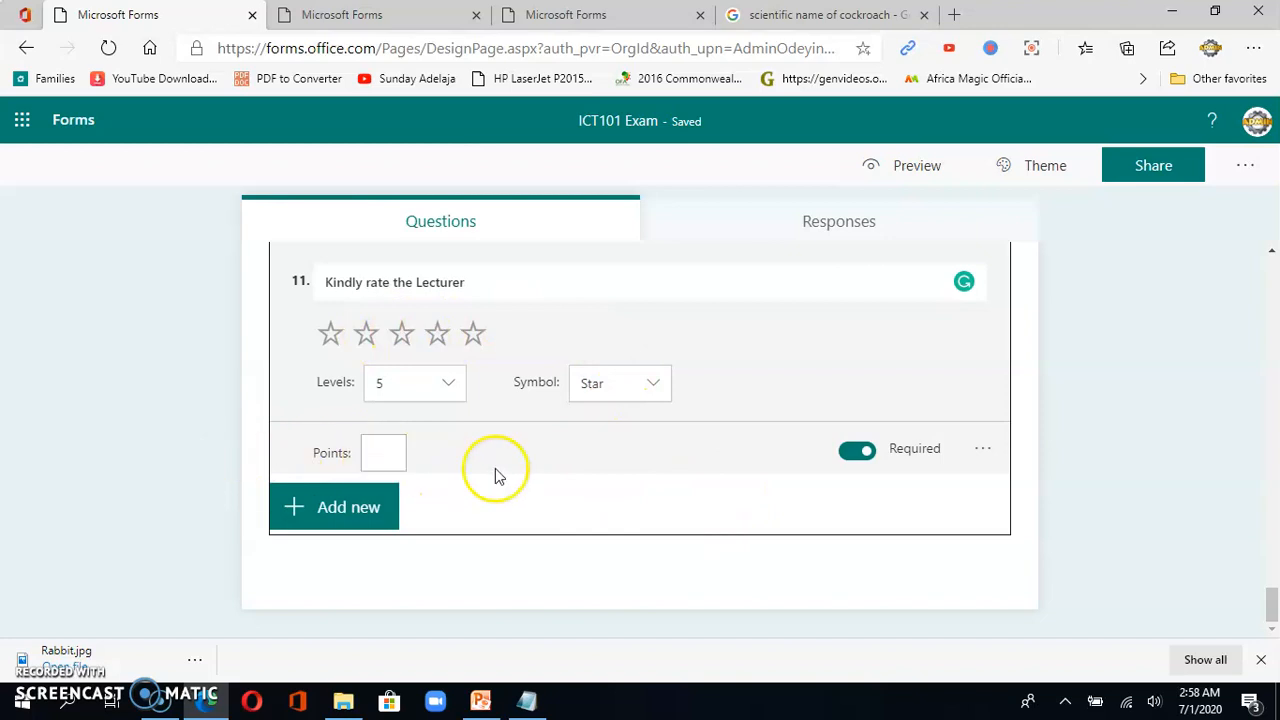
pyautogui.click(983, 449)
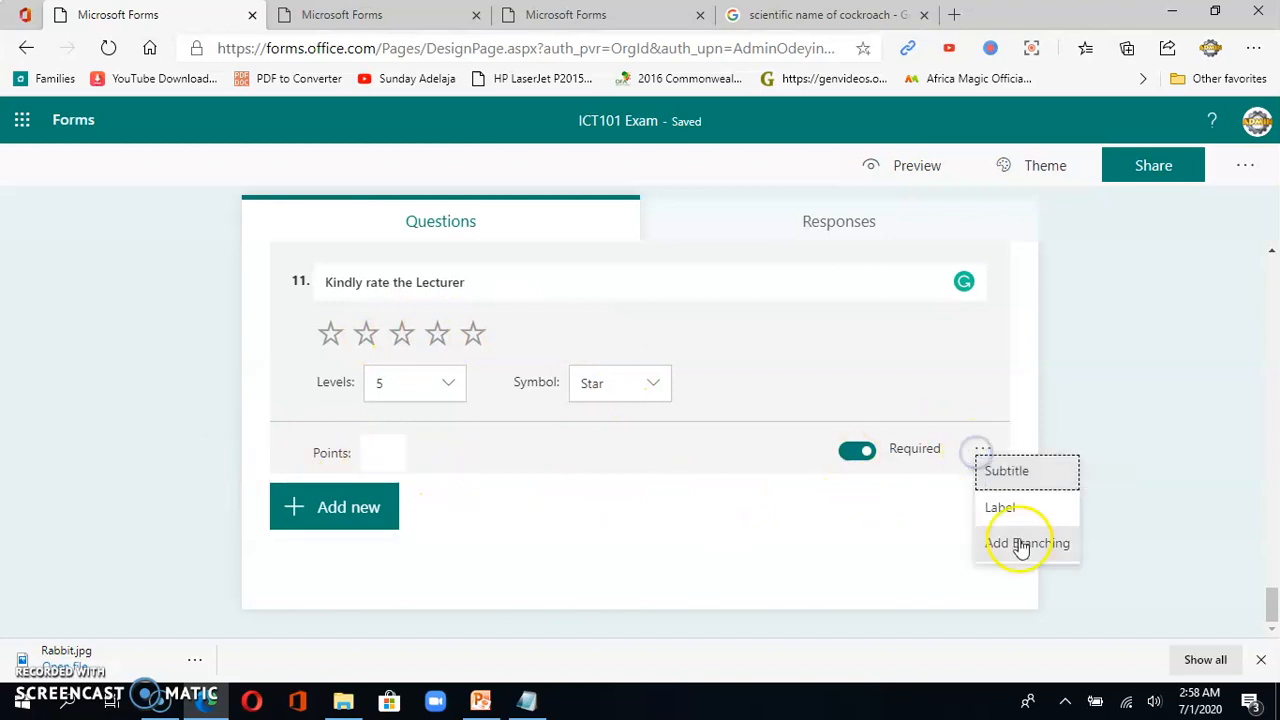
pyautogui.click(854, 529)
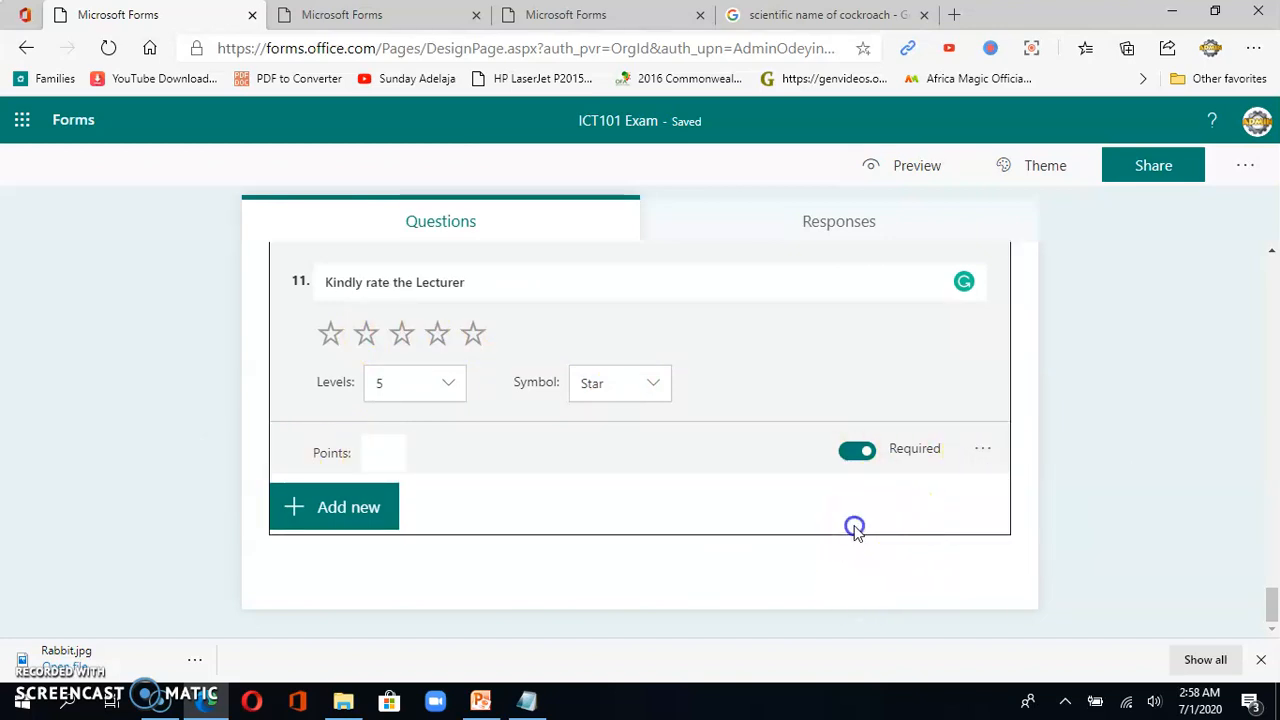
pyautogui.click(1098, 487)
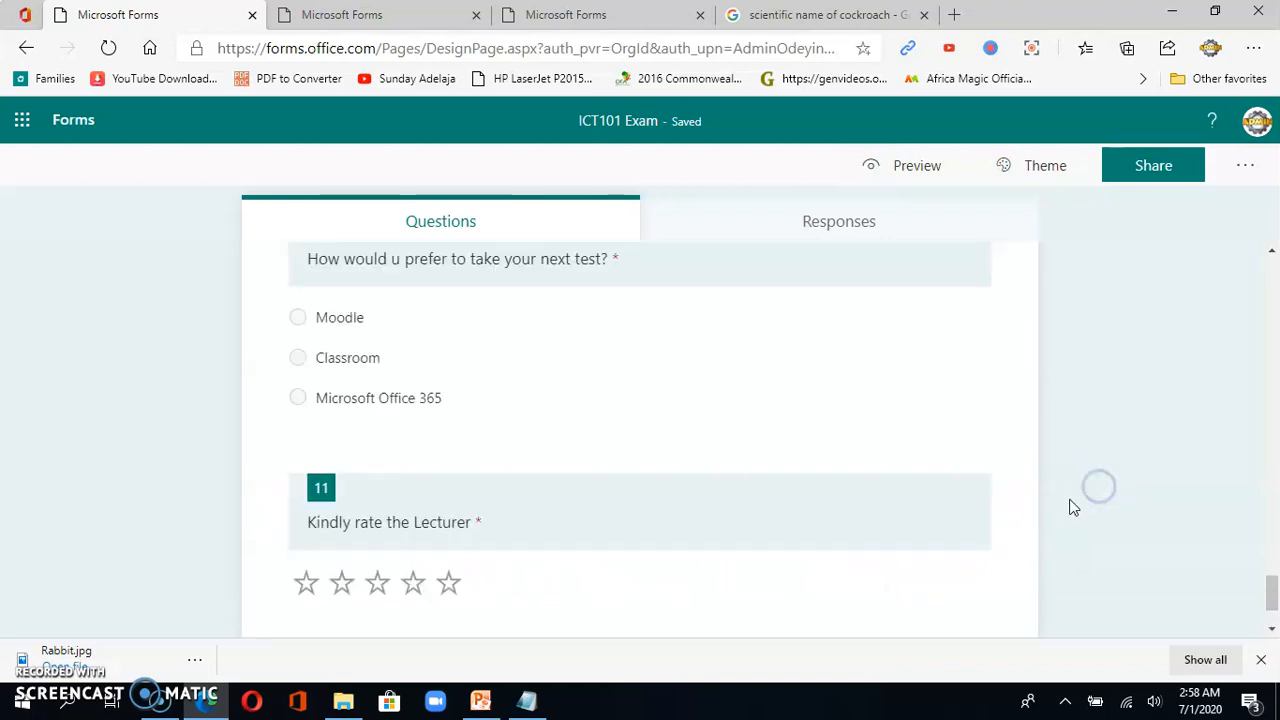
# Review the Students Response Section, preview the ICT101 Exam form's first section as a respondent on a computer, and return to the editor.
pyautogui.scroll(2, 711, 634)
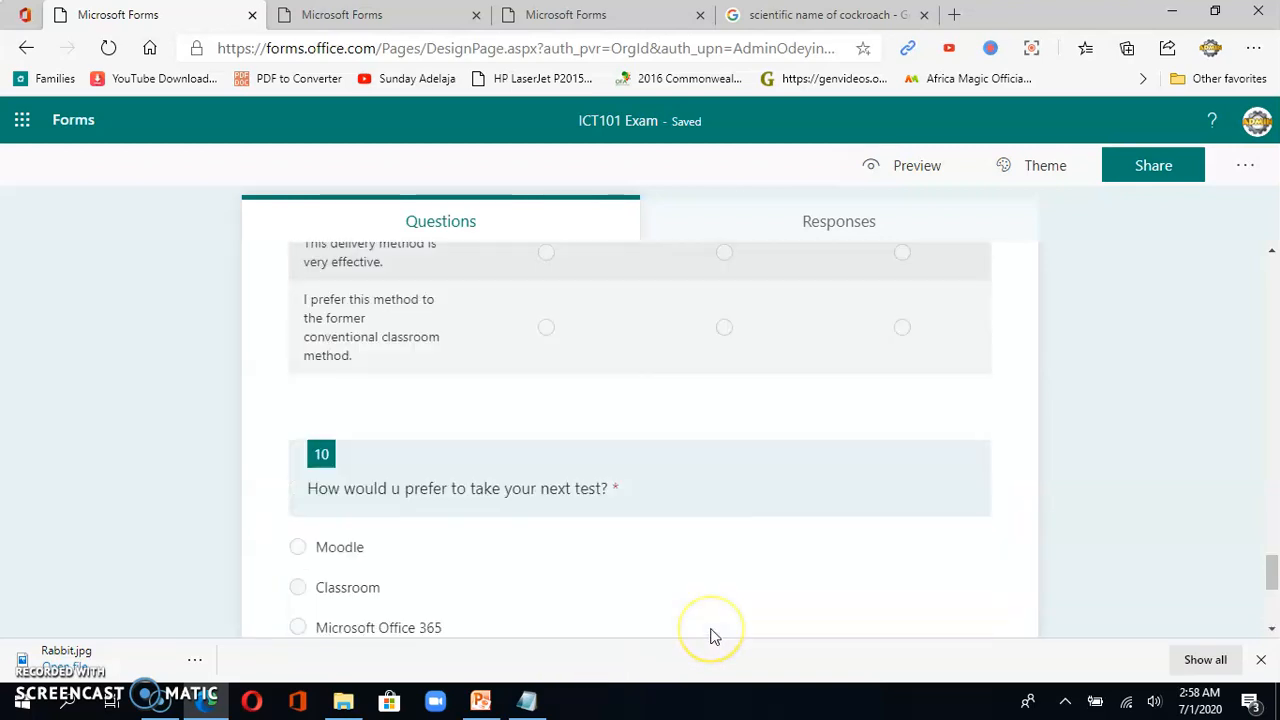
pyautogui.scroll(4, 711, 634)
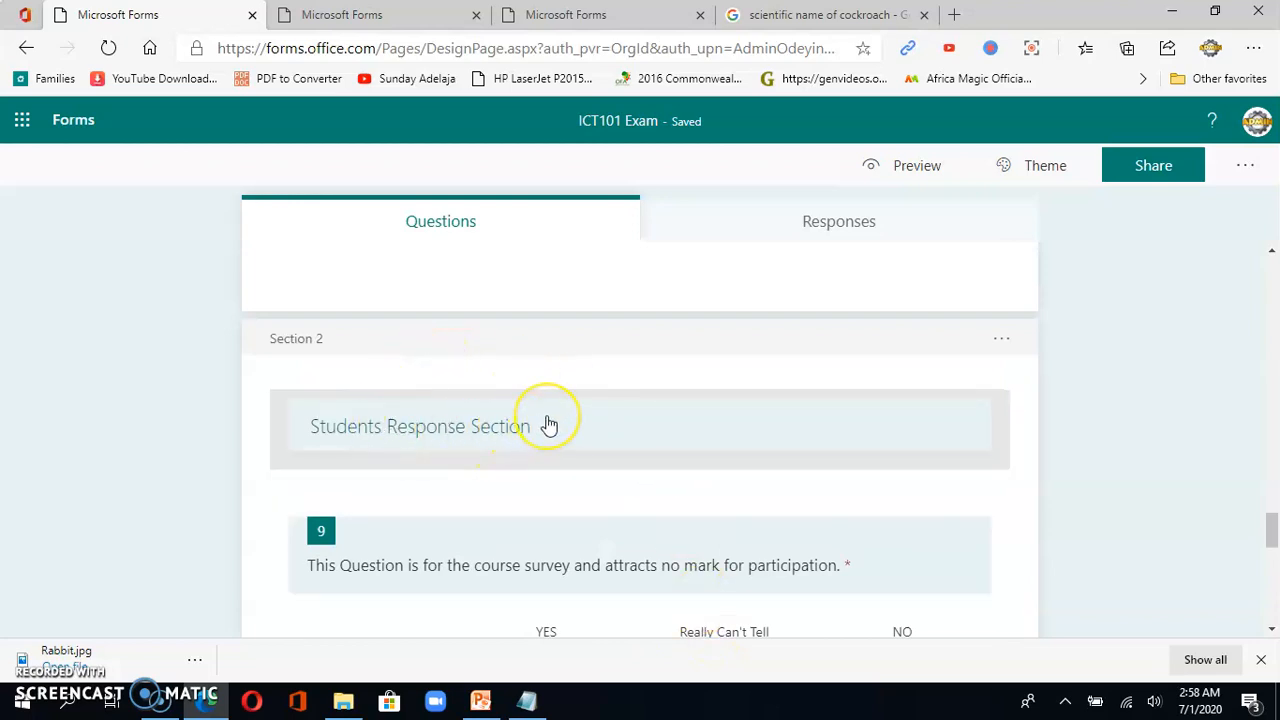
pyautogui.scroll(1, 546, 423)
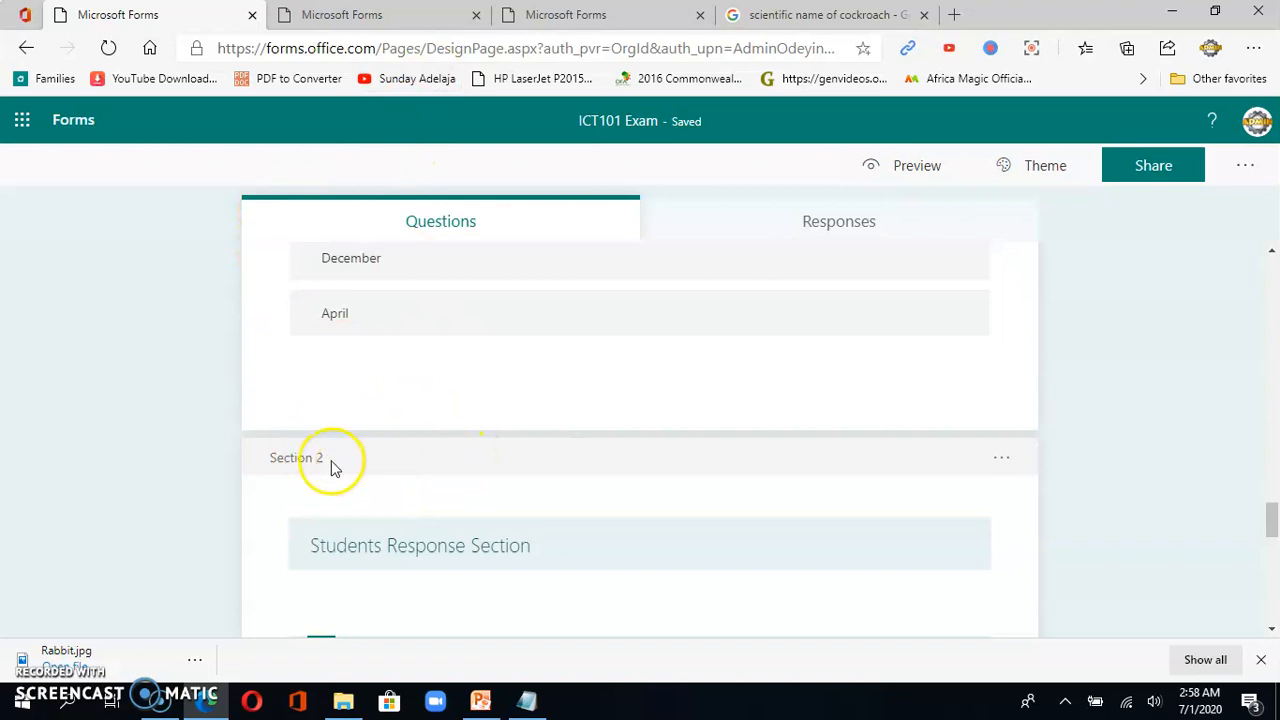
pyautogui.click(918, 166)
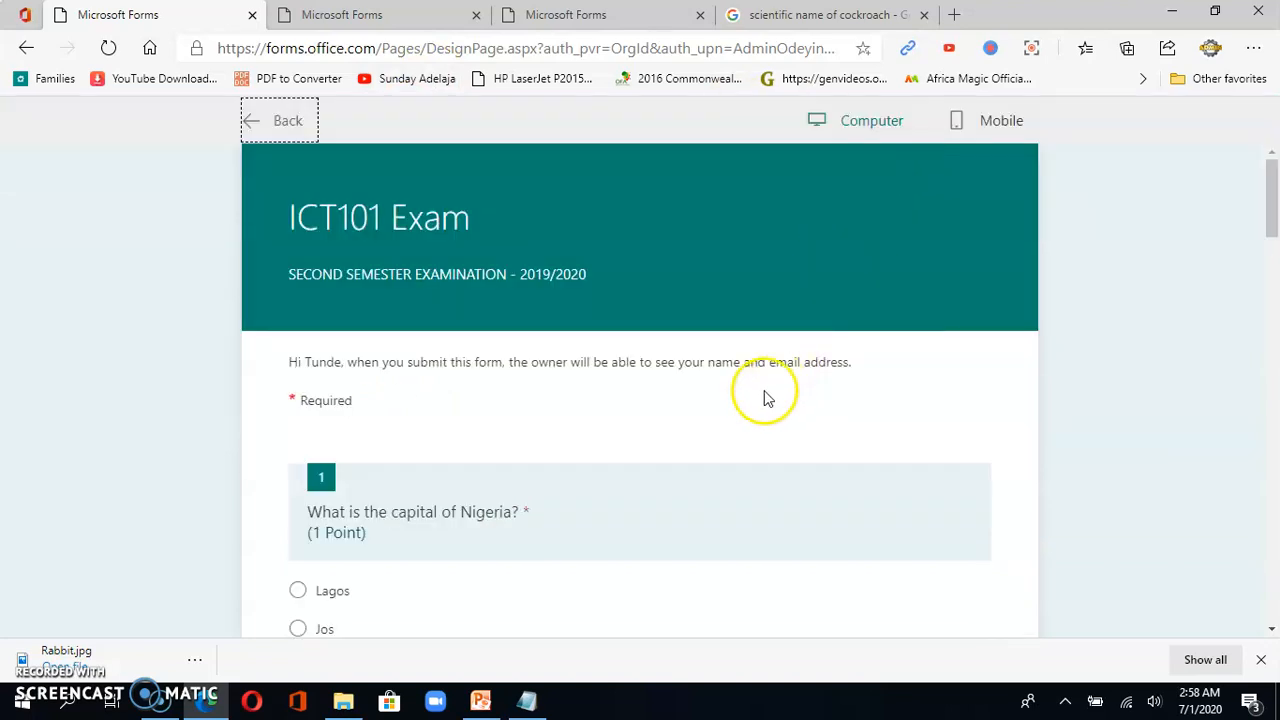
pyautogui.scroll(-15, 767, 398)
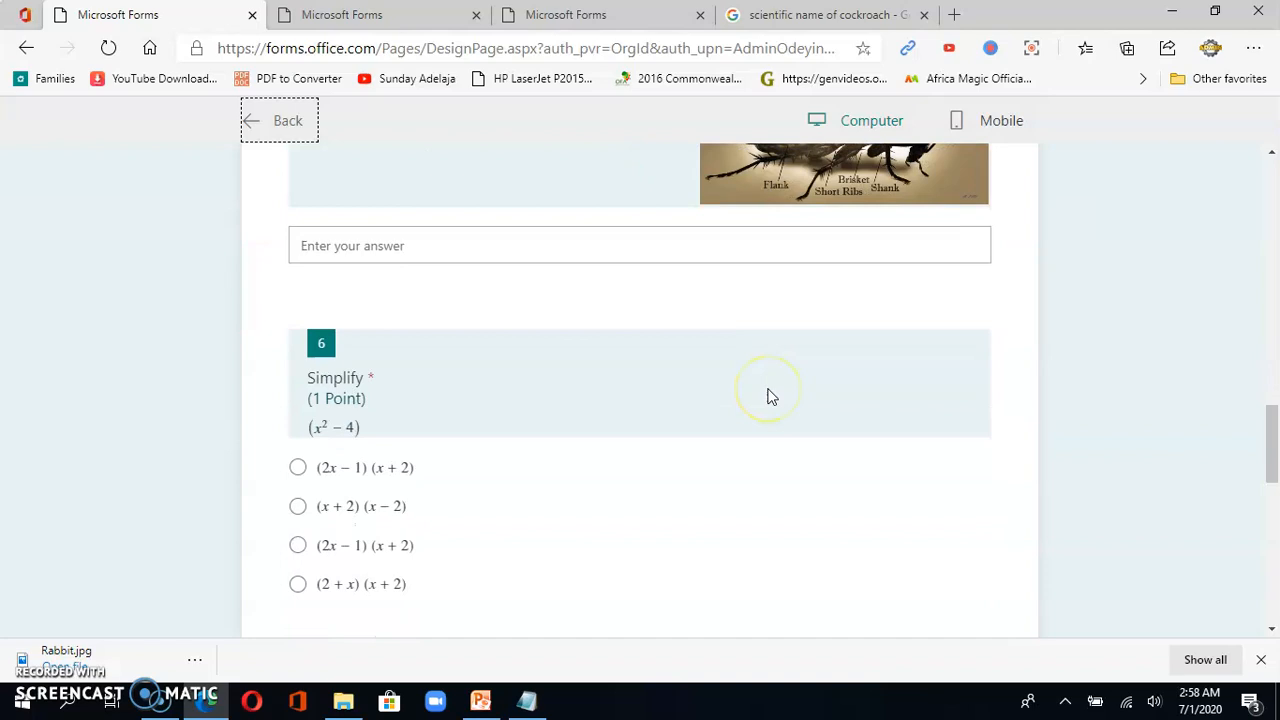
pyautogui.scroll(-8, 767, 398)
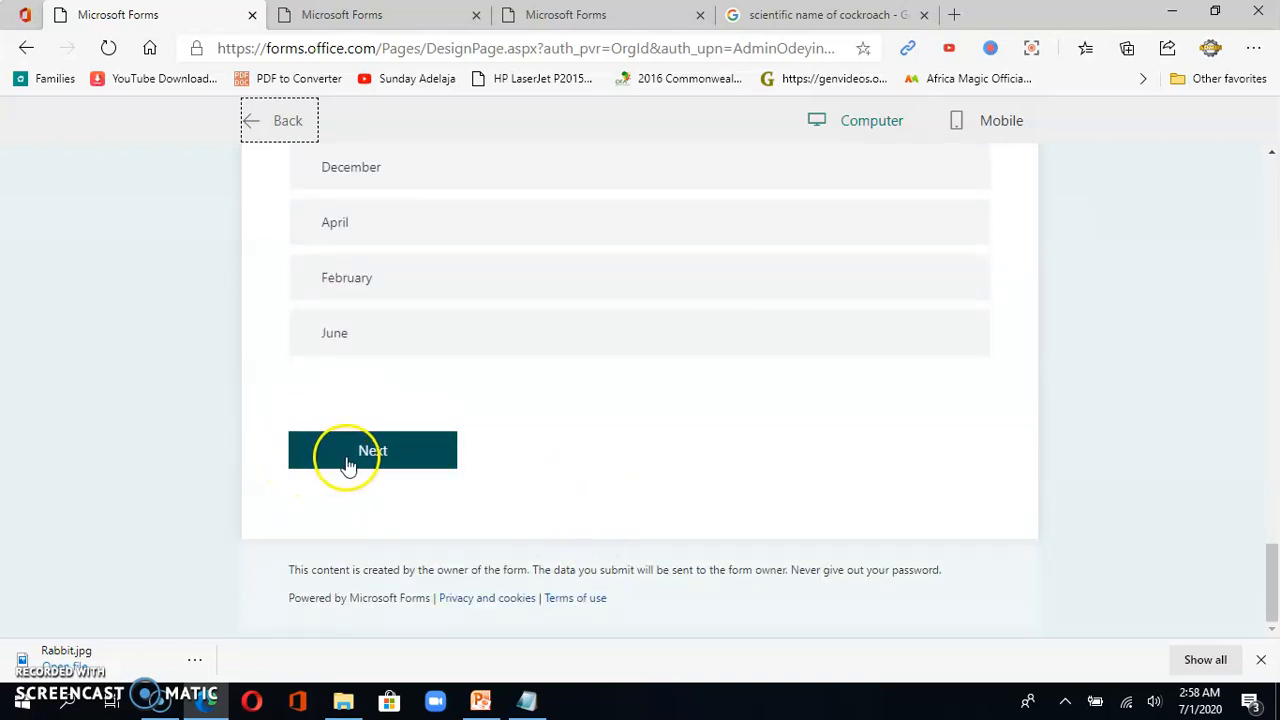
pyautogui.scroll(10, 389, 486)
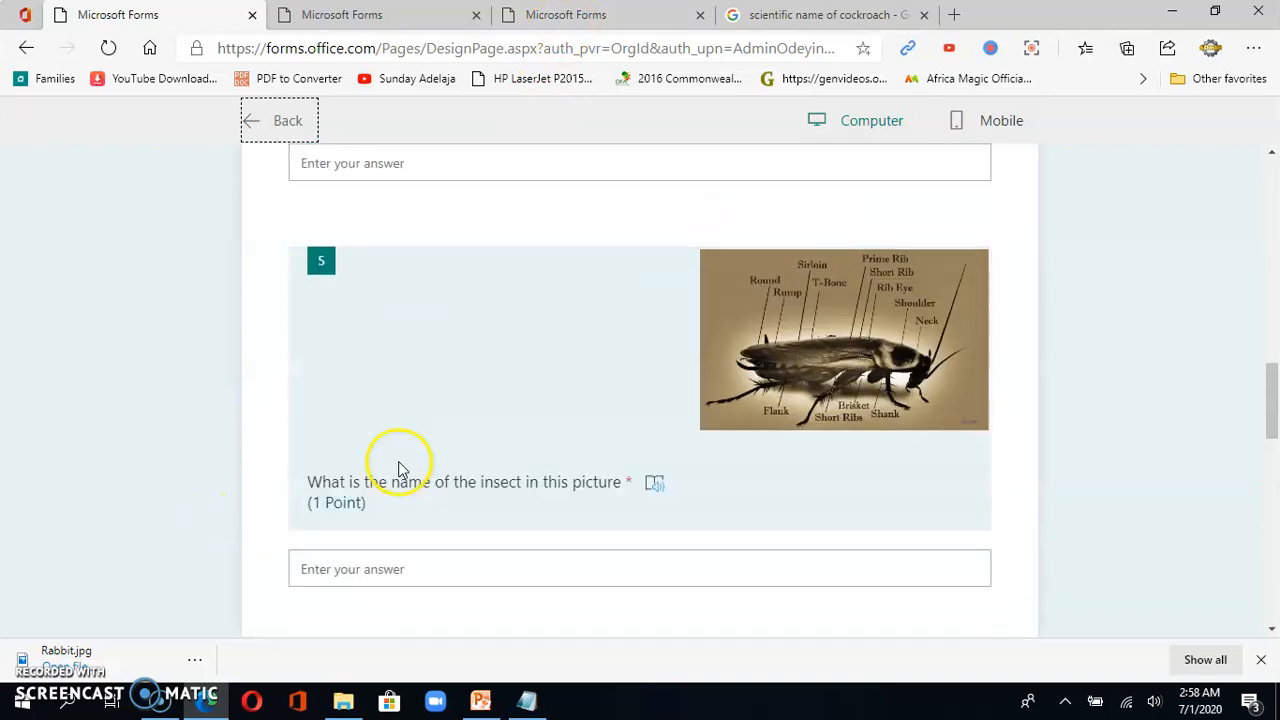
pyautogui.scroll(15, 398, 470)
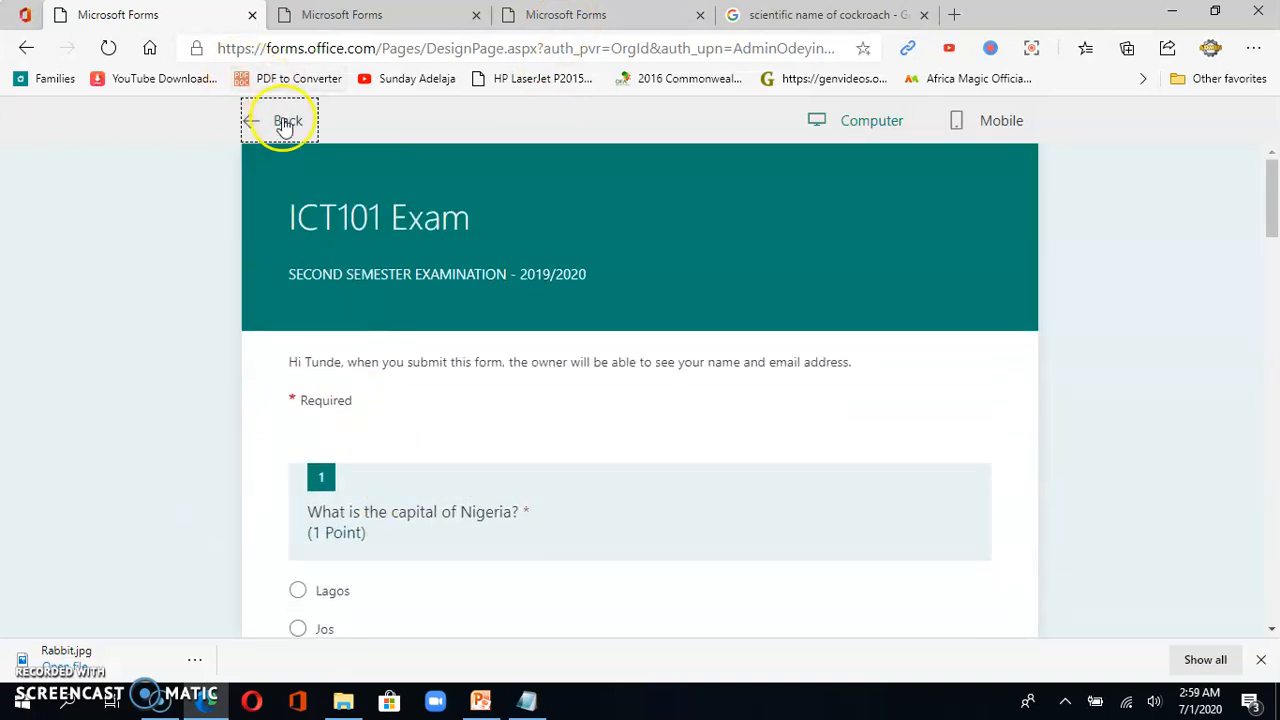
pyautogui.click(285, 125)
pyautogui.scroll(-10, 451, 446)
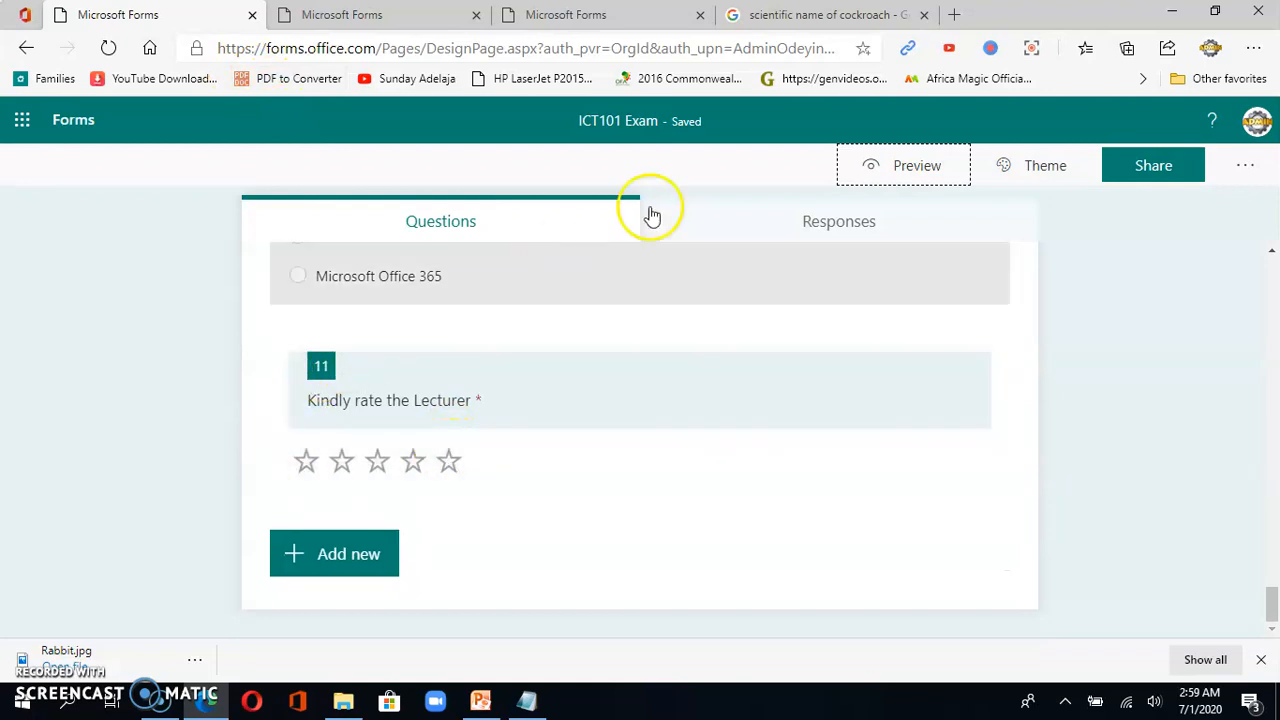
# Switch to the TEST101 Quiz form and look through its questions down to question 6.
pyautogui.click(390, 15)
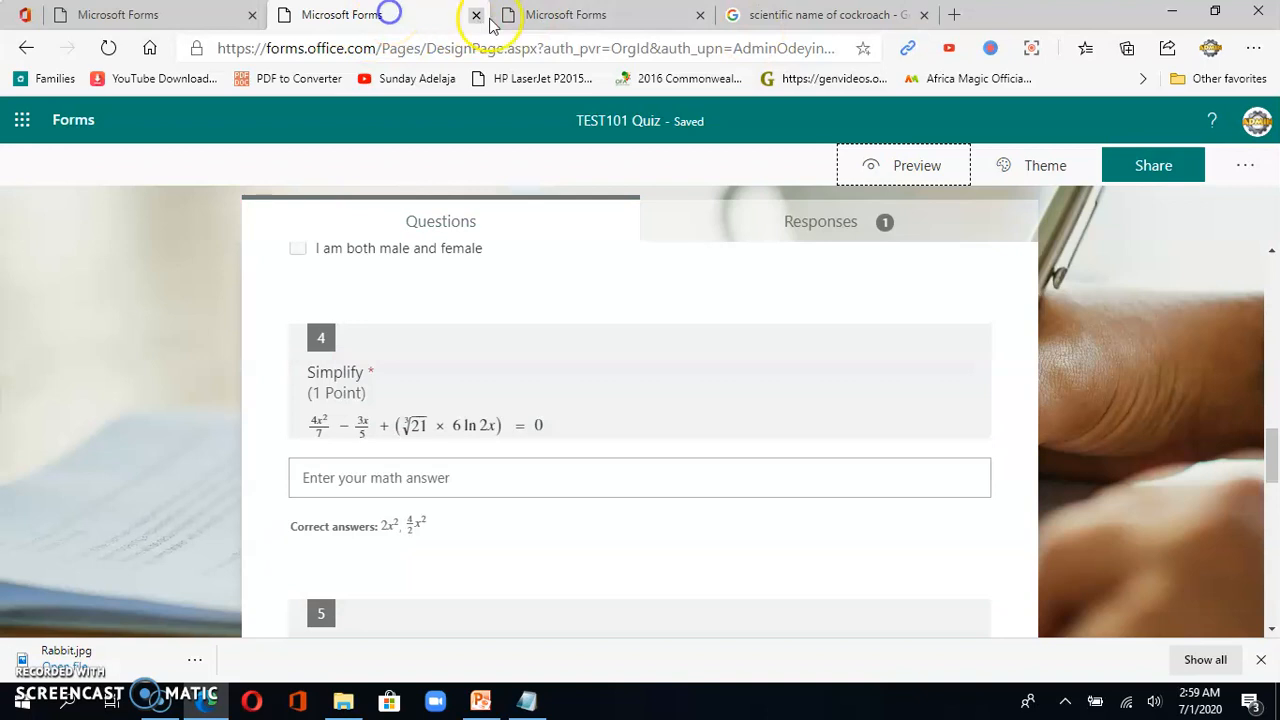
pyautogui.click(568, 15)
pyautogui.click(189, 15)
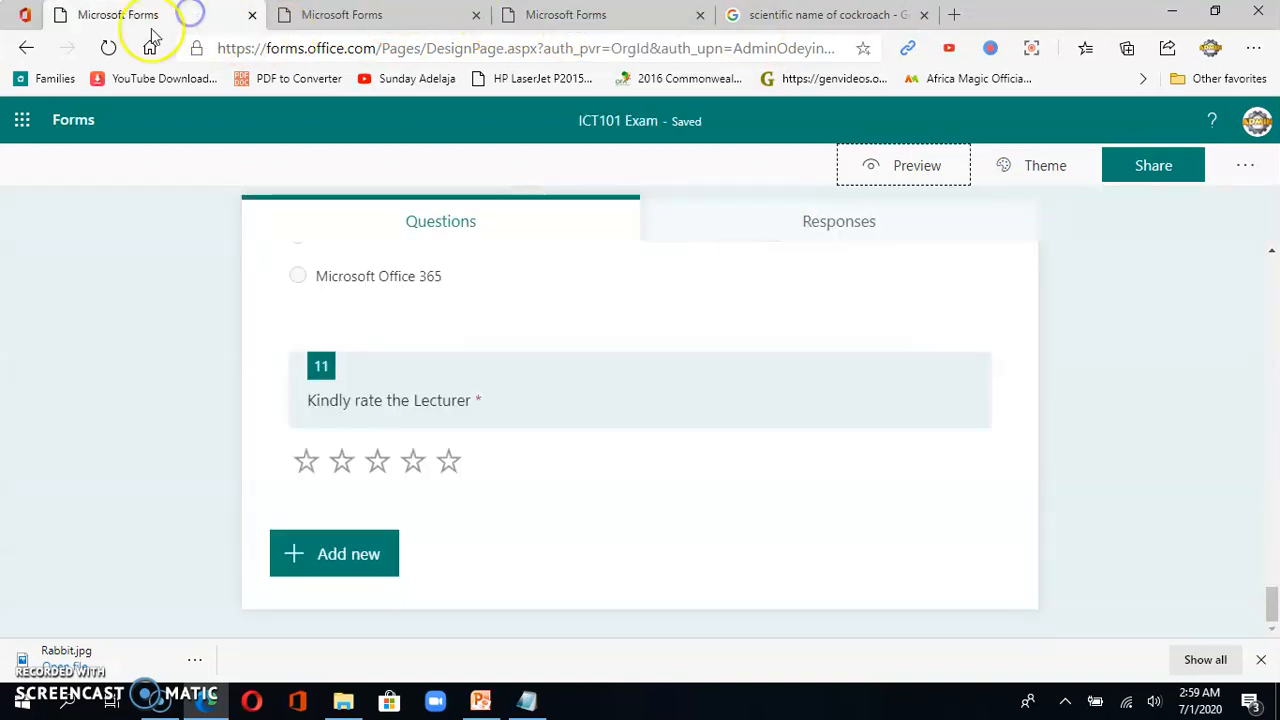
pyautogui.click(385, 18)
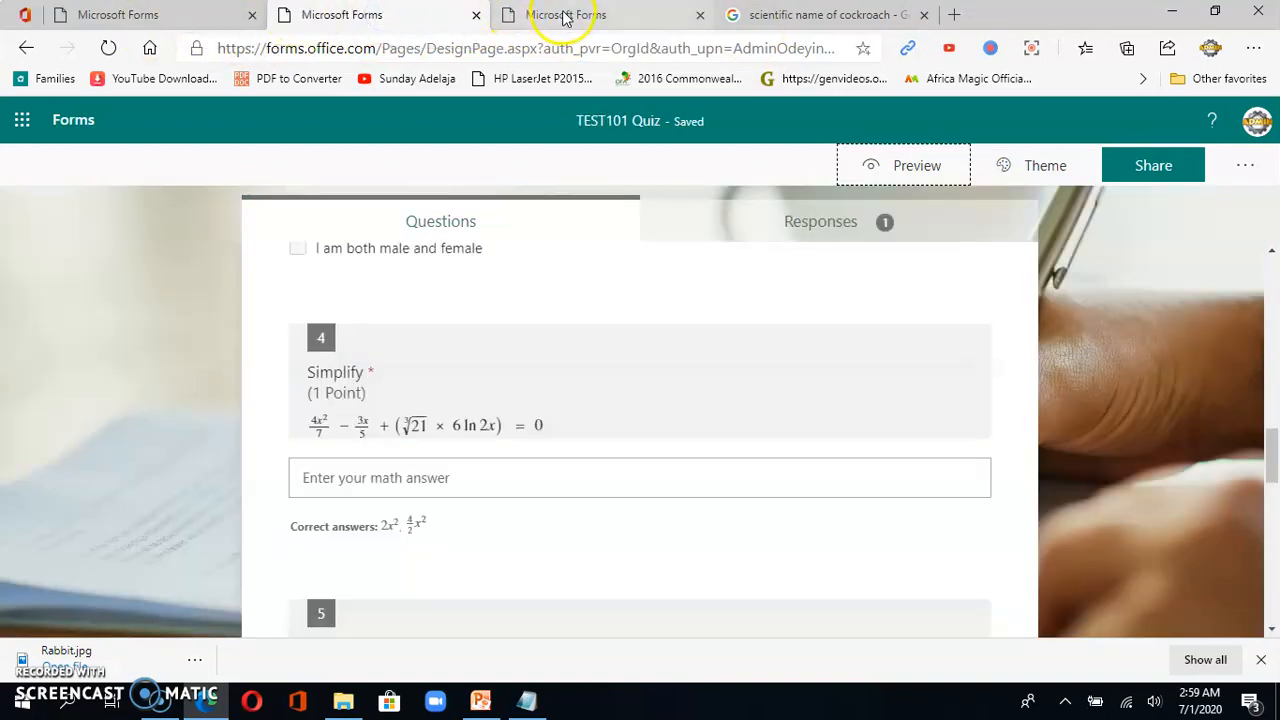
pyautogui.scroll(-4, 557, 420)
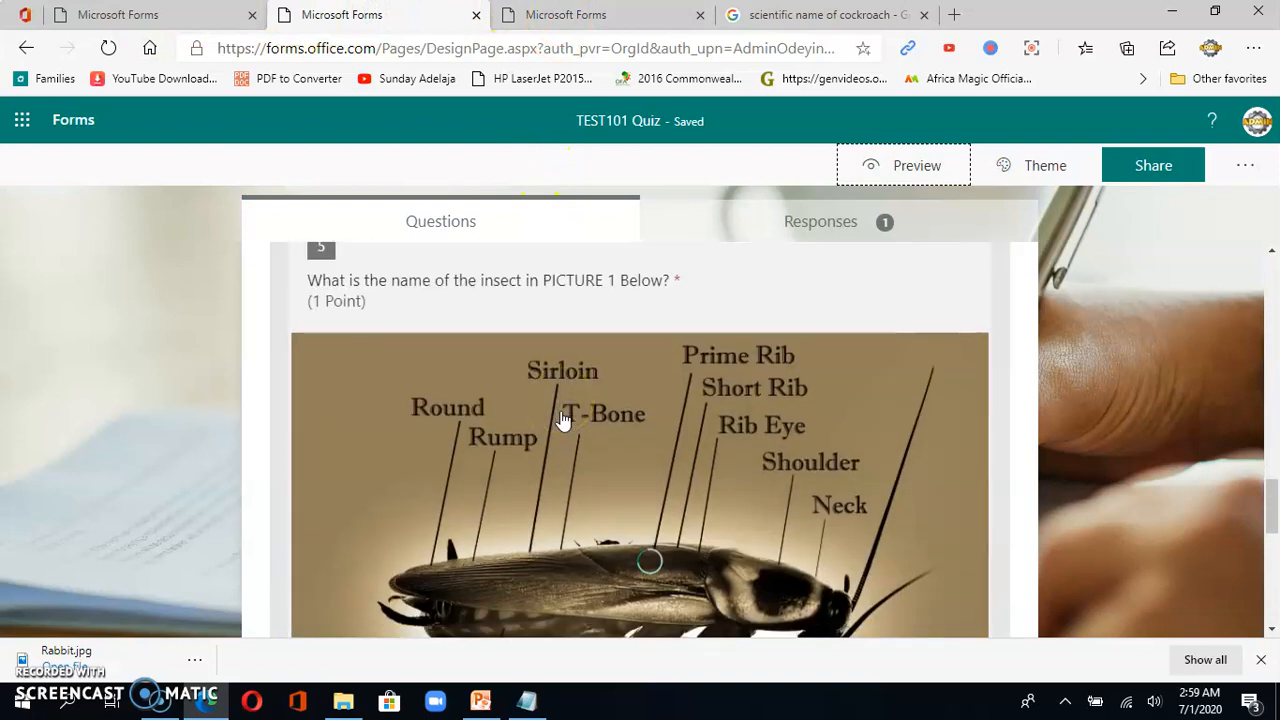
pyautogui.scroll(-6, 562, 420)
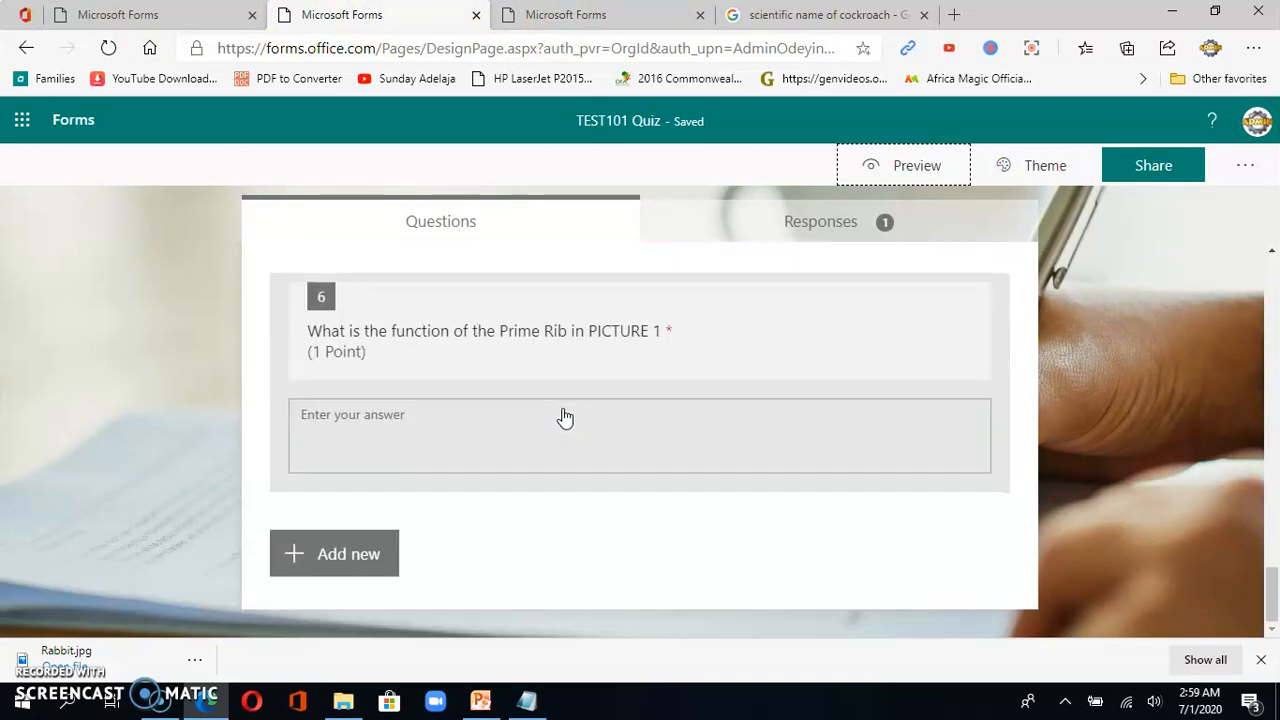
pyautogui.scroll(3, 565, 418)
pyautogui.scroll(3, 565, 418)
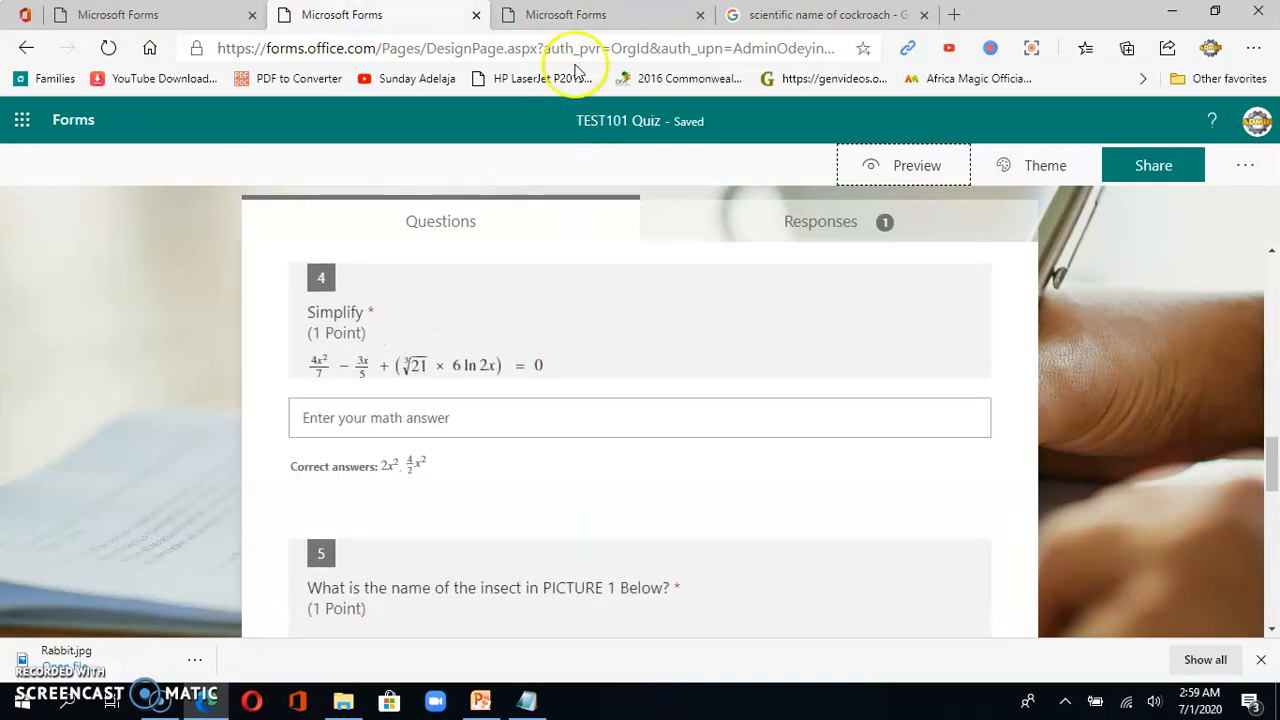
# Look at the lecturer rating question in the Quiz form and return to the ICT101 Exam form.
pyautogui.click(600, 14)
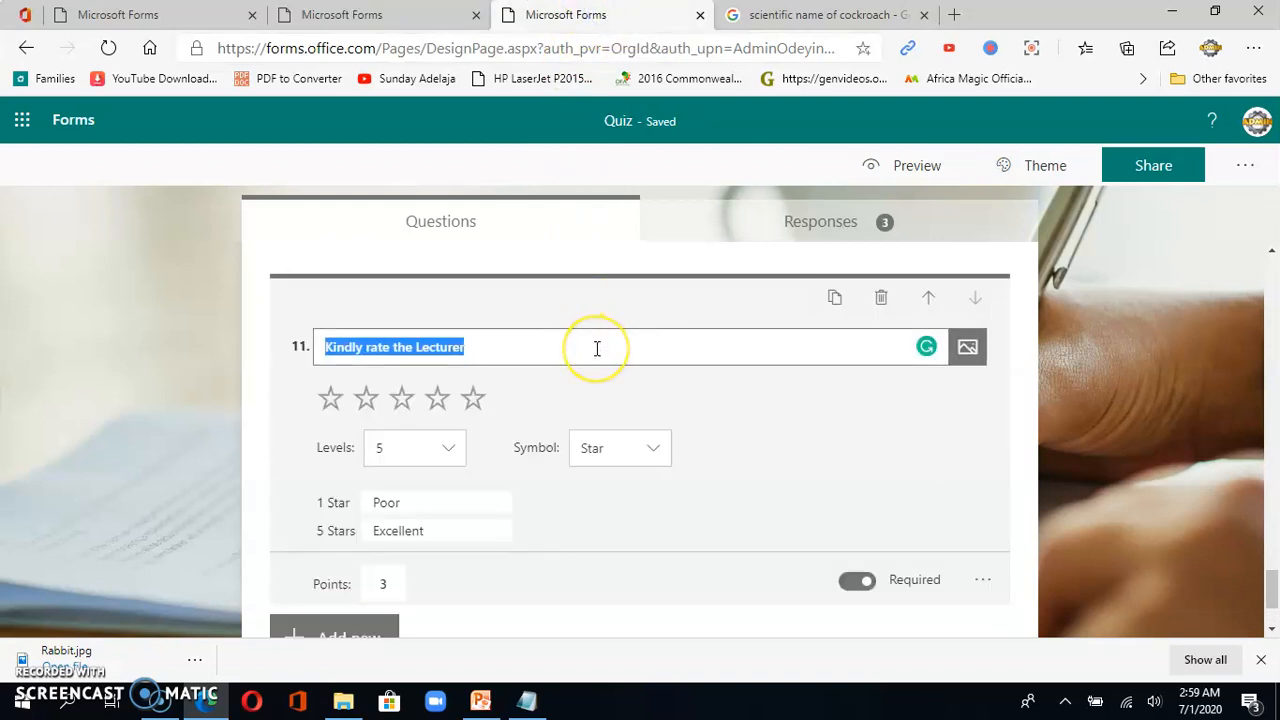
pyautogui.scroll(3, 597, 348)
pyautogui.scroll(-2, 591, 349)
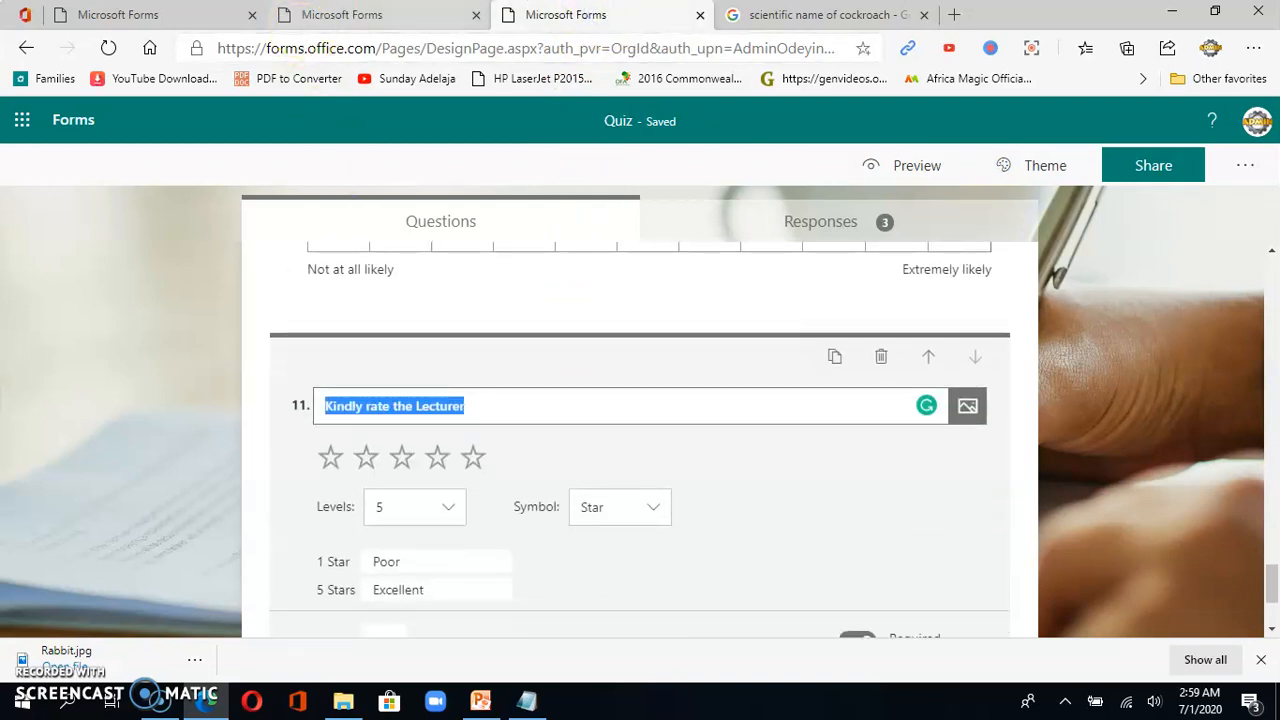
pyautogui.click(365, 15)
pyautogui.click(152, 14)
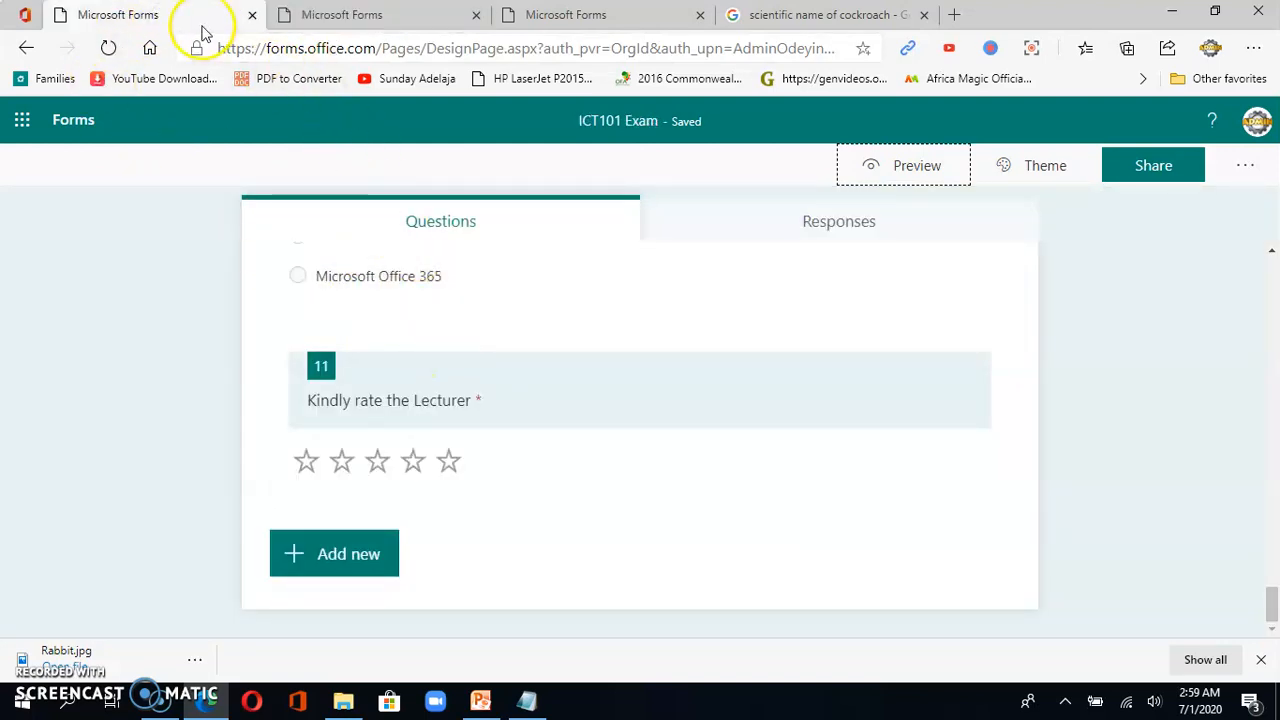
# Inspect the options and additional settings of question 6, "Simplify", in the ICT101 Exam form without changing any.
pyautogui.scroll(10, 557, 449)
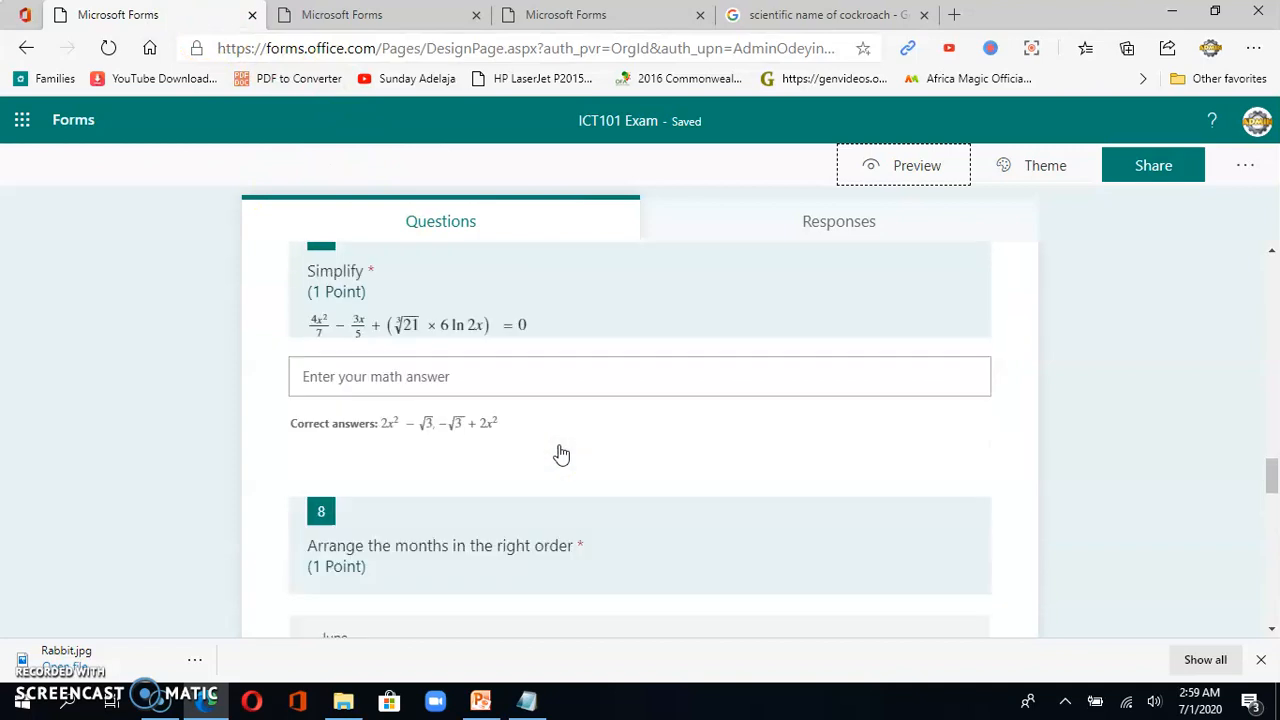
pyautogui.scroll(8, 558, 455)
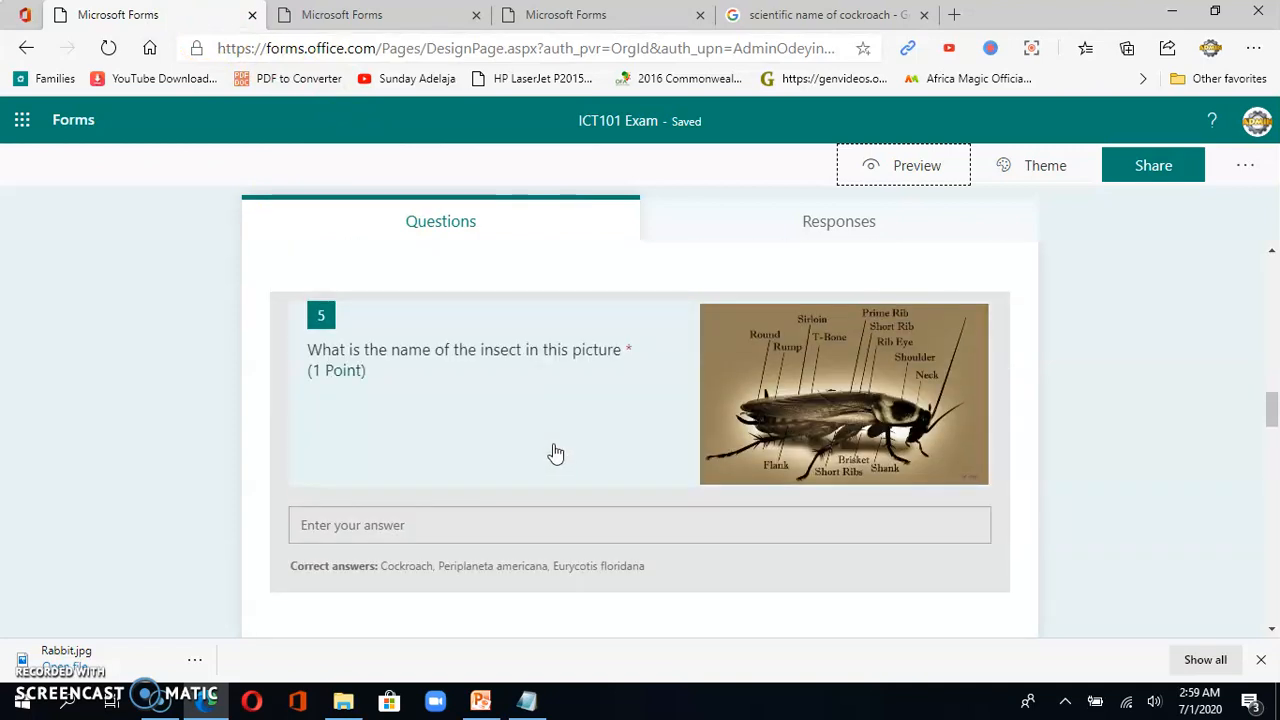
pyautogui.scroll(-3, 556, 454)
pyautogui.click(780, 490)
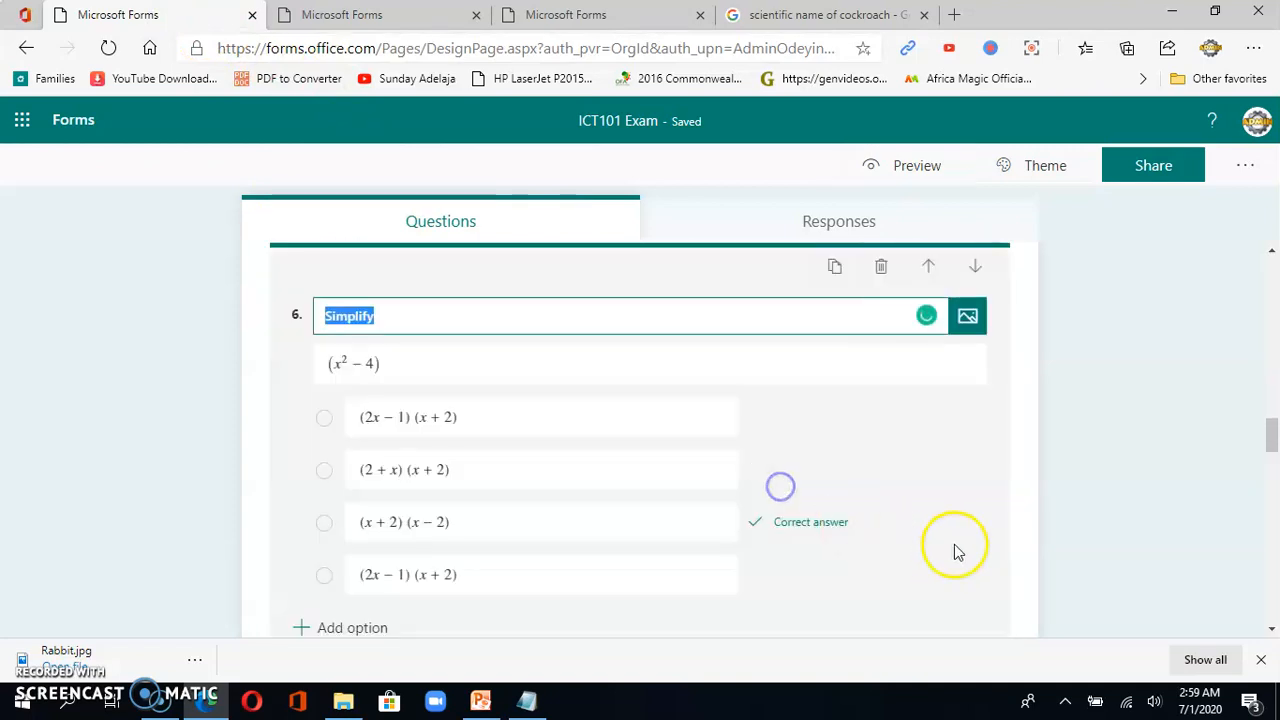
pyautogui.scroll(-1, 786, 514)
pyautogui.scroll(-1, 786, 505)
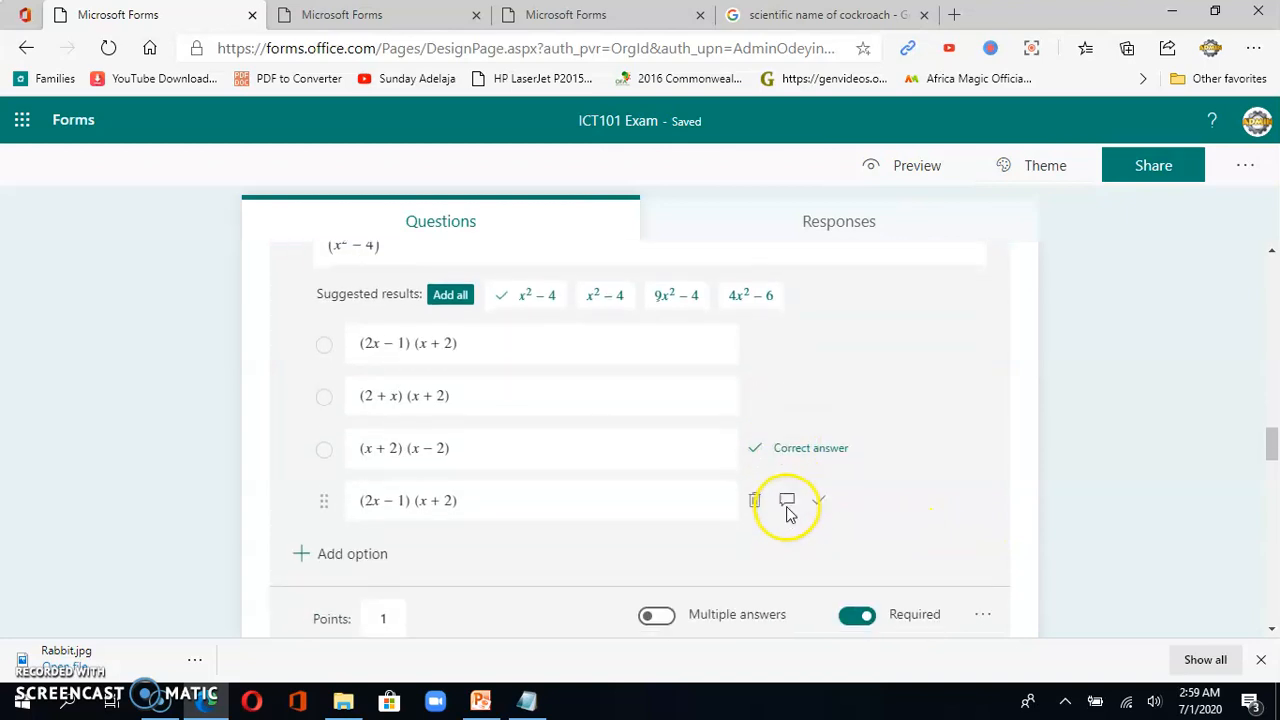
pyautogui.click(983, 558)
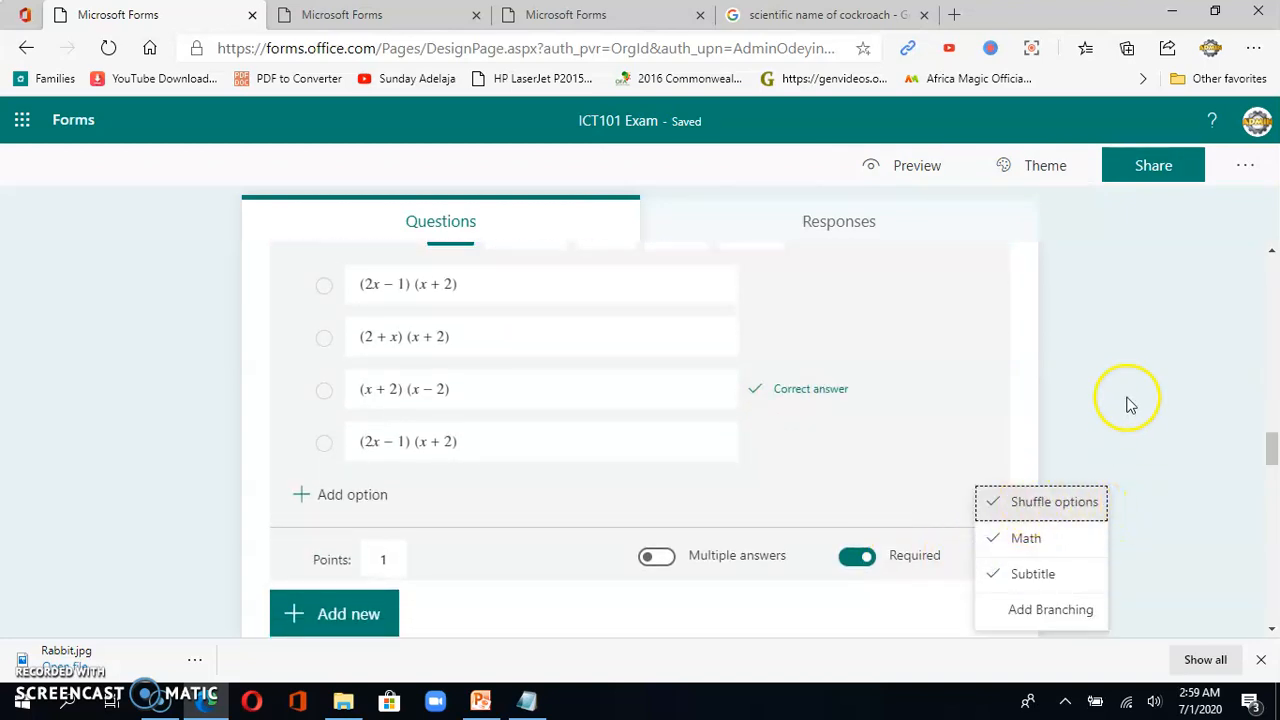
pyautogui.click(1105, 358)
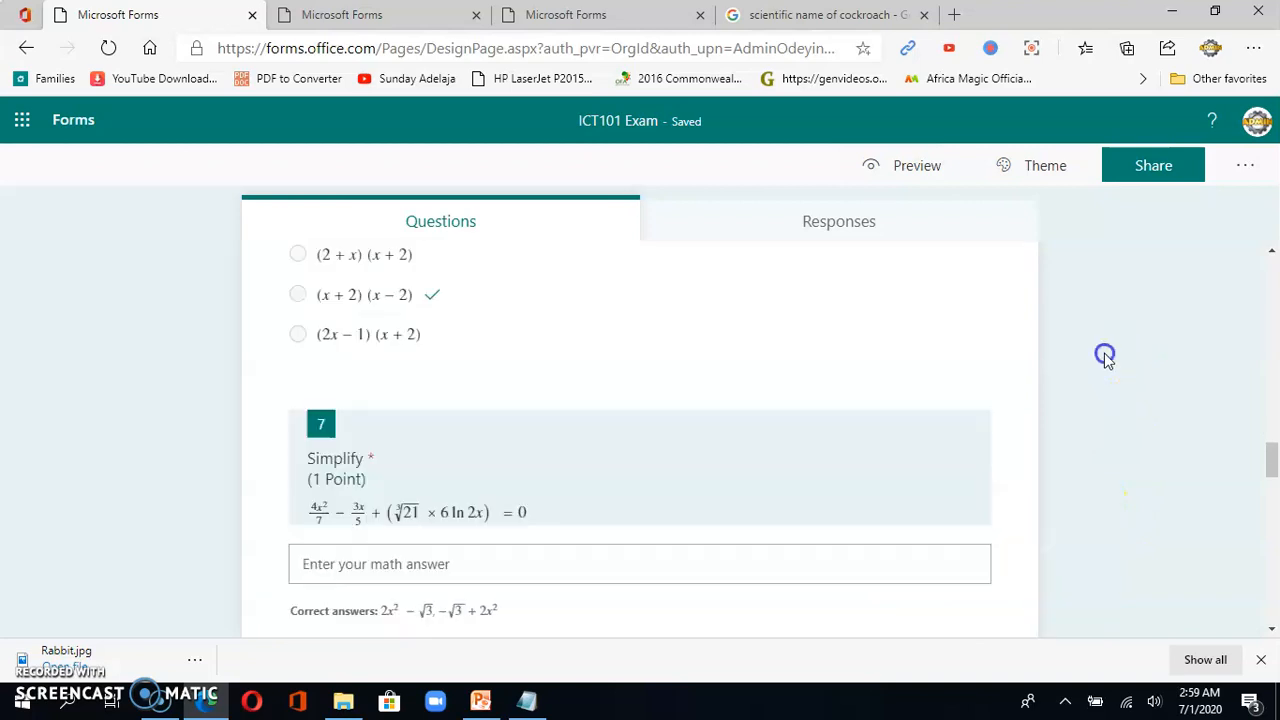
# Open the ICT101 Exam form's settings and review the quiz result, respondent, response and notification options.
pyautogui.click(1245, 170)
pyautogui.click(1128, 210)
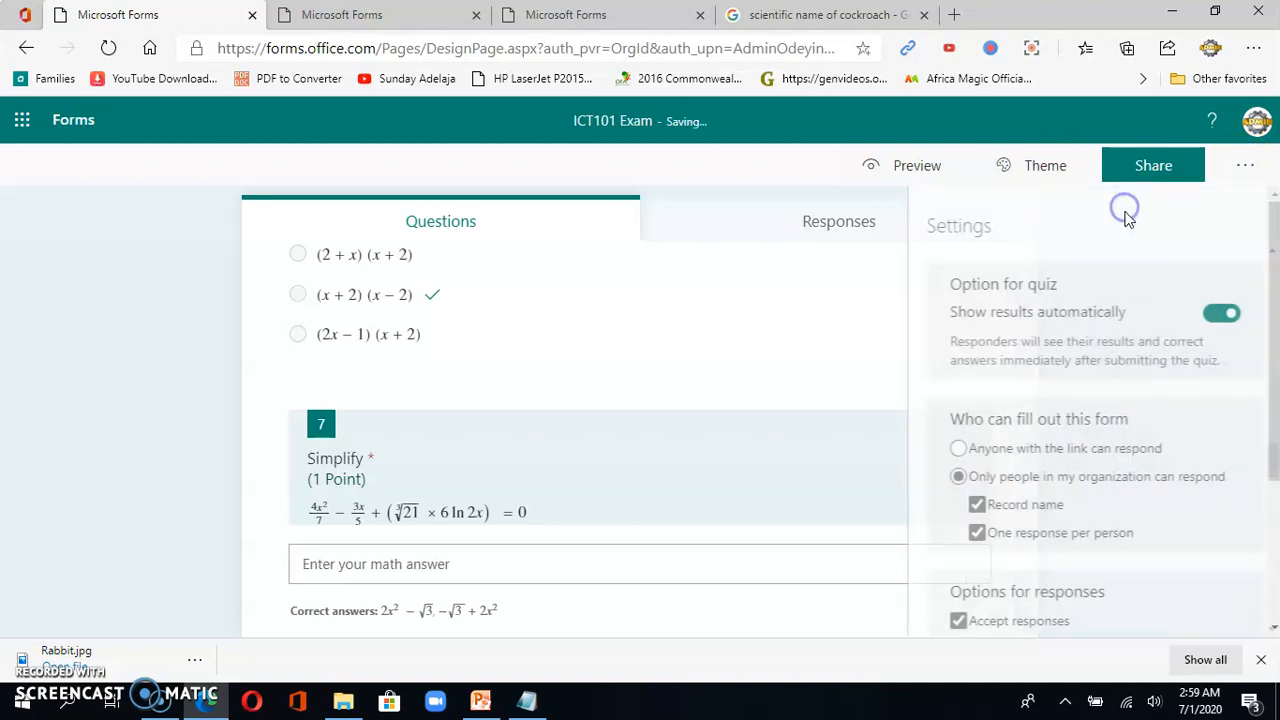
pyautogui.scroll(-2, 1100, 300)
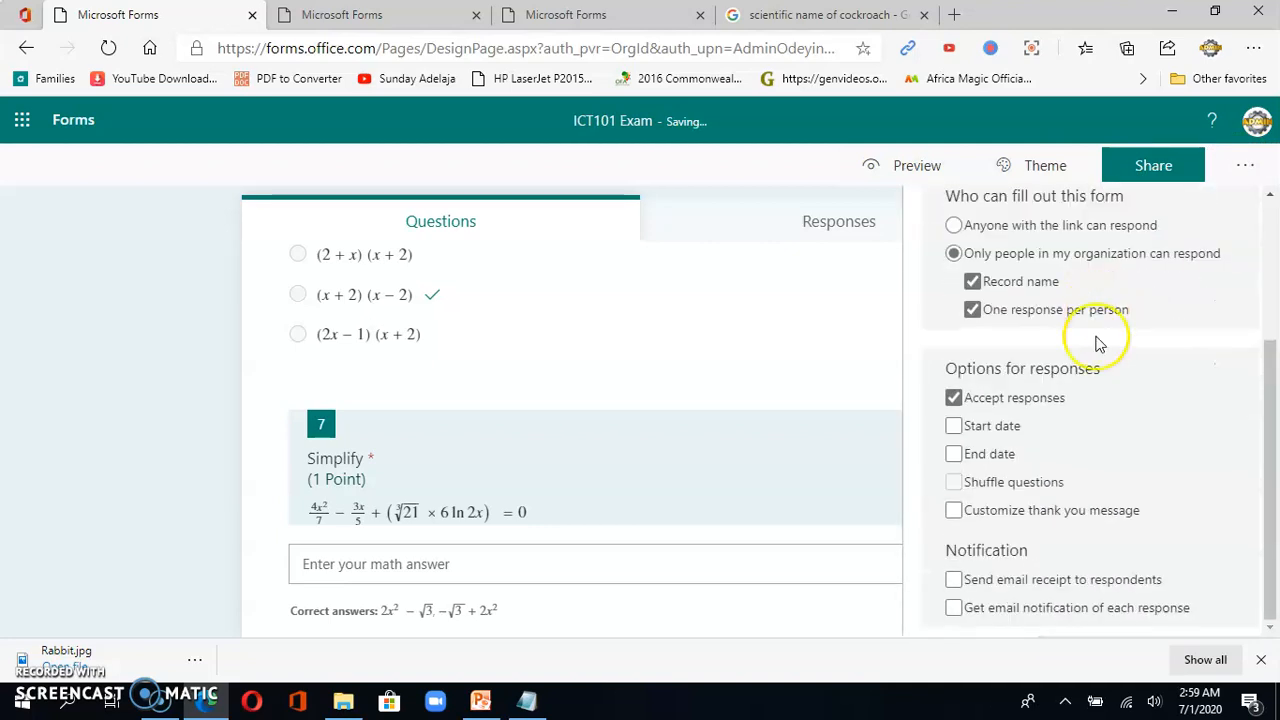
pyautogui.scroll(2, 1099, 345)
pyautogui.scroll(-2, 1094, 386)
pyautogui.scroll(2, 1094, 386)
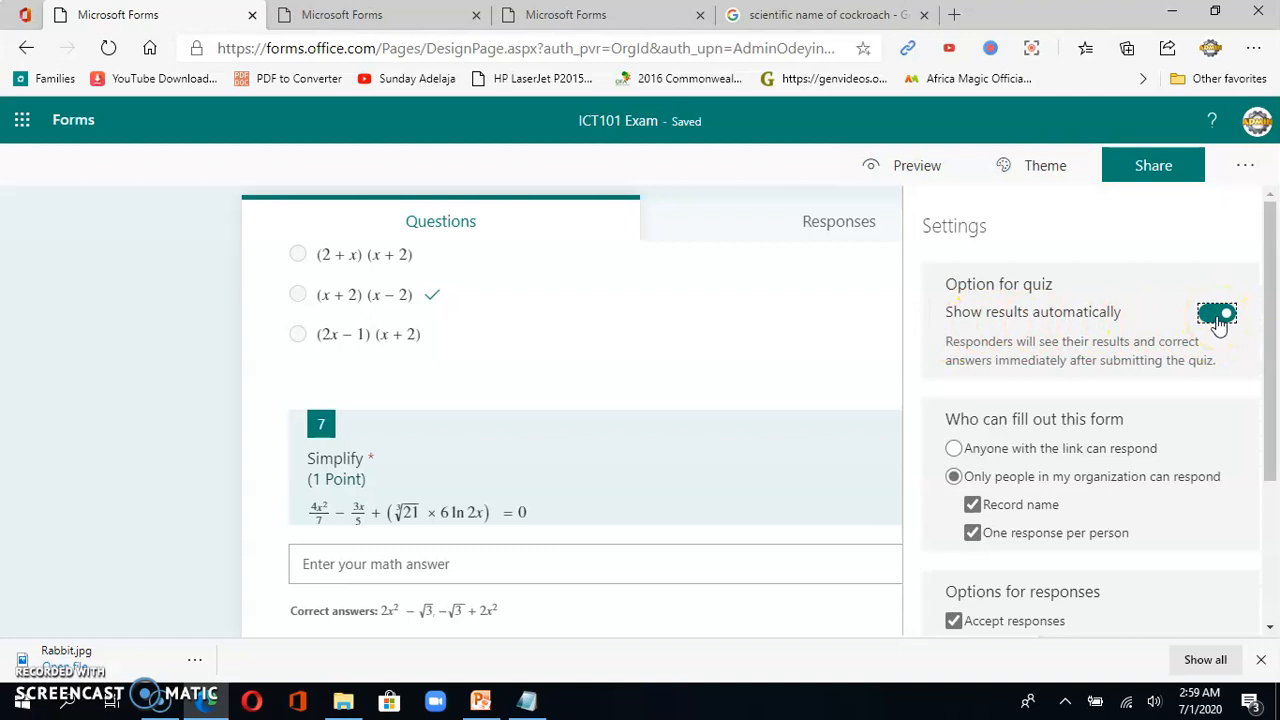
pyautogui.scroll(-2, 1103, 414)
pyautogui.scroll(2, 1149, 297)
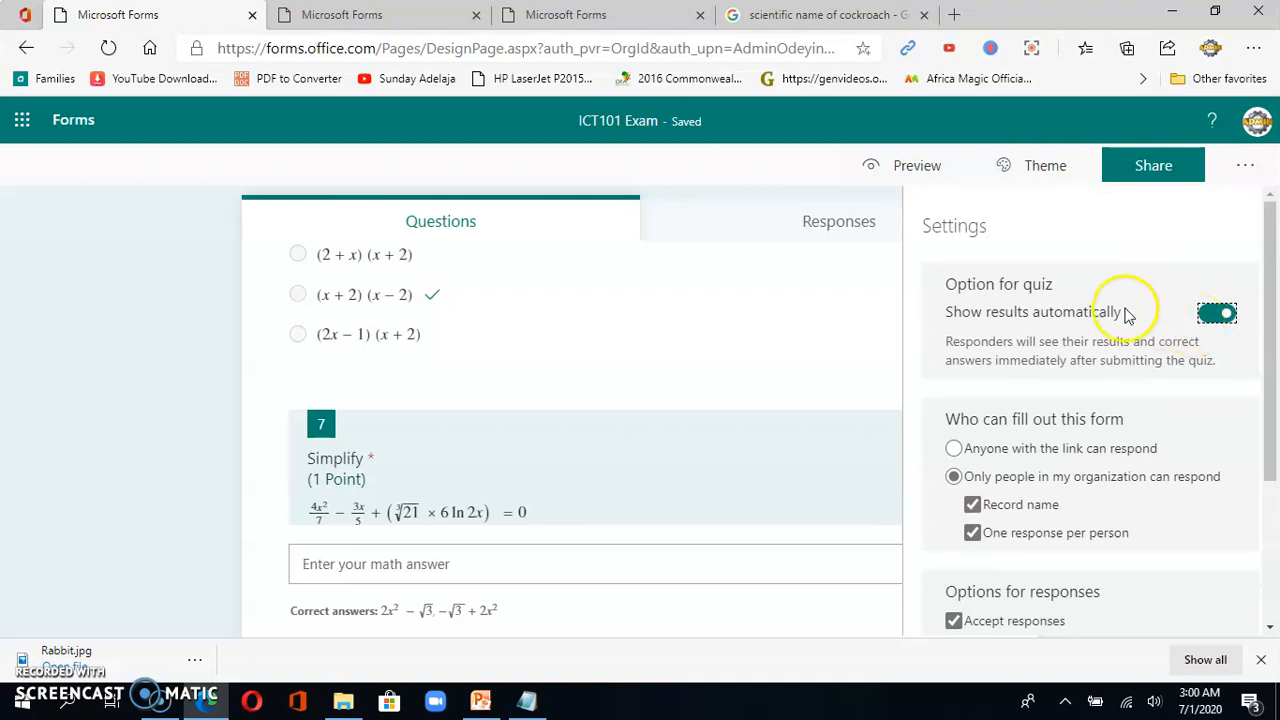
# Open the response summary of the ICT101 Exam form.
pyautogui.click(802, 225)
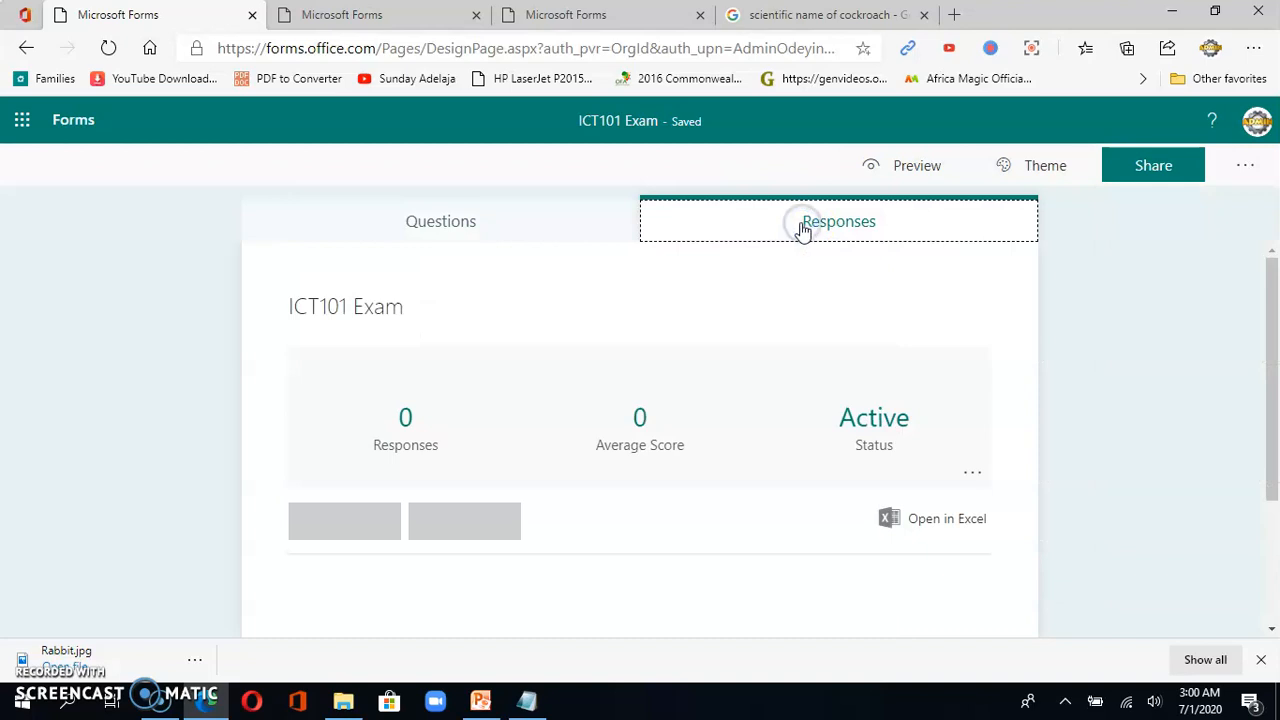
# Return from the response summary to the ICT101 Exam questions and turn off showing results automatically in the form settings.
pyautogui.scroll(-2, 655, 365)
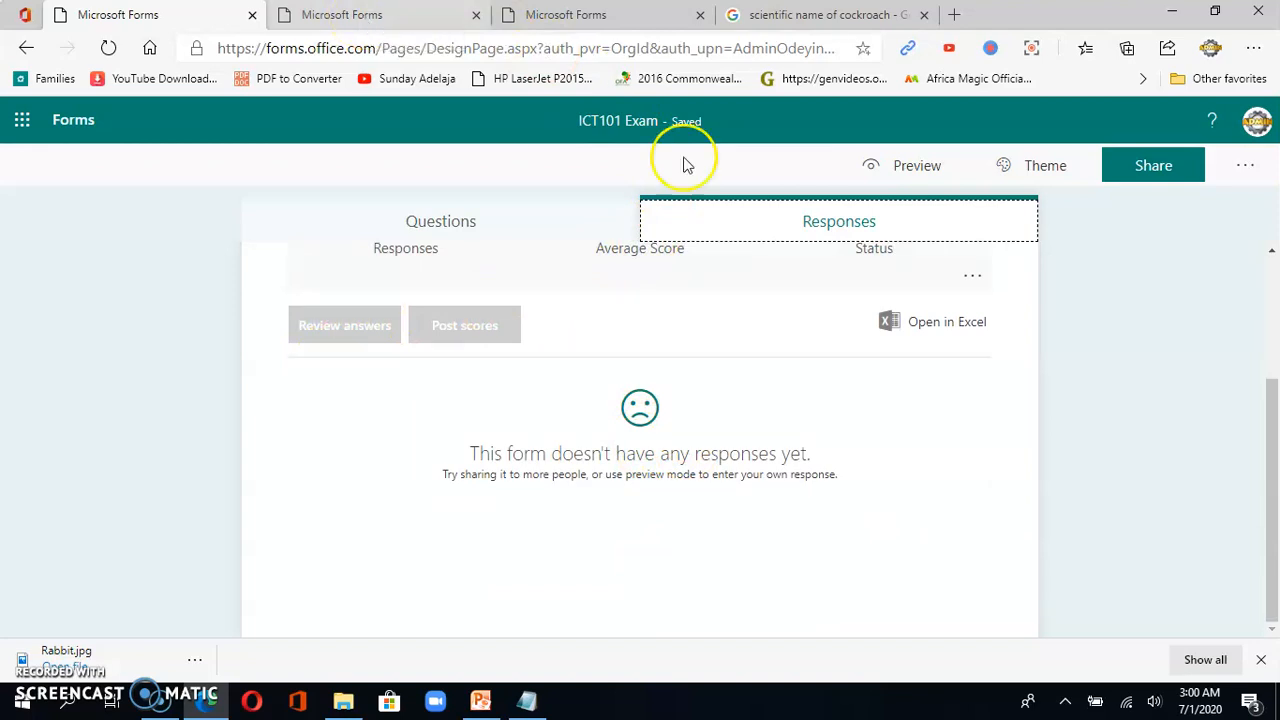
pyautogui.click(486, 224)
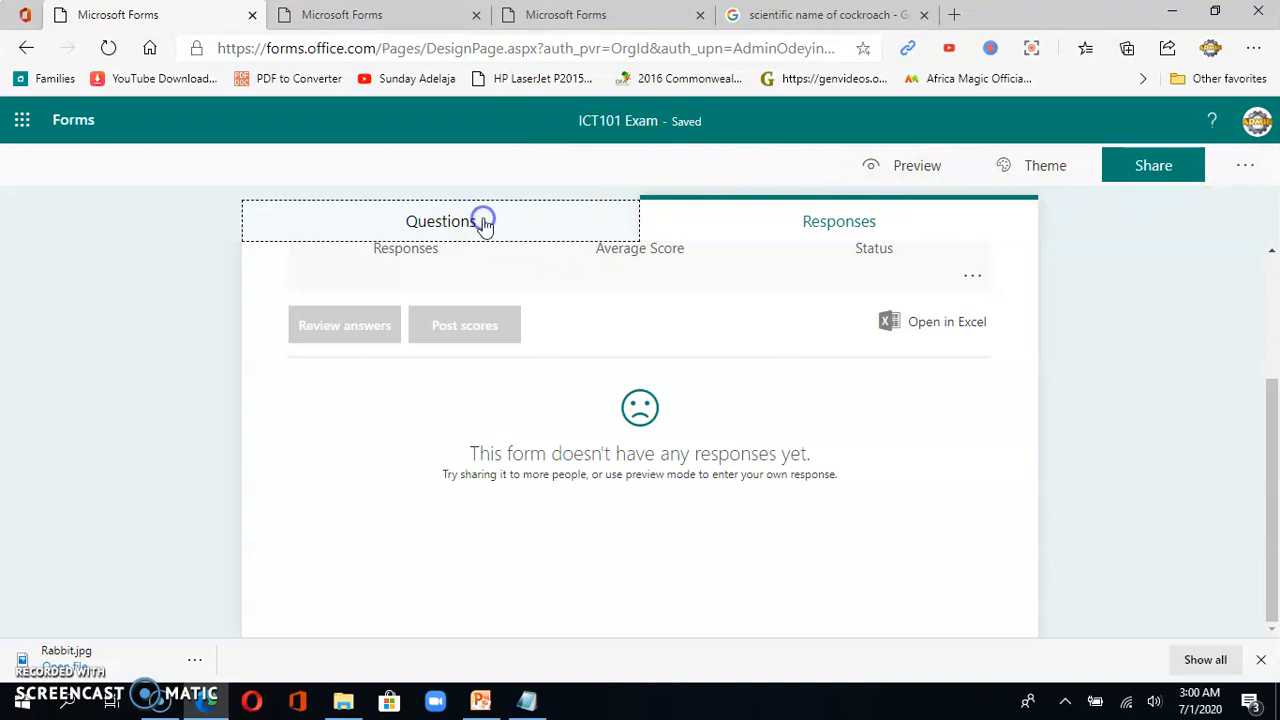
pyautogui.click(1246, 165)
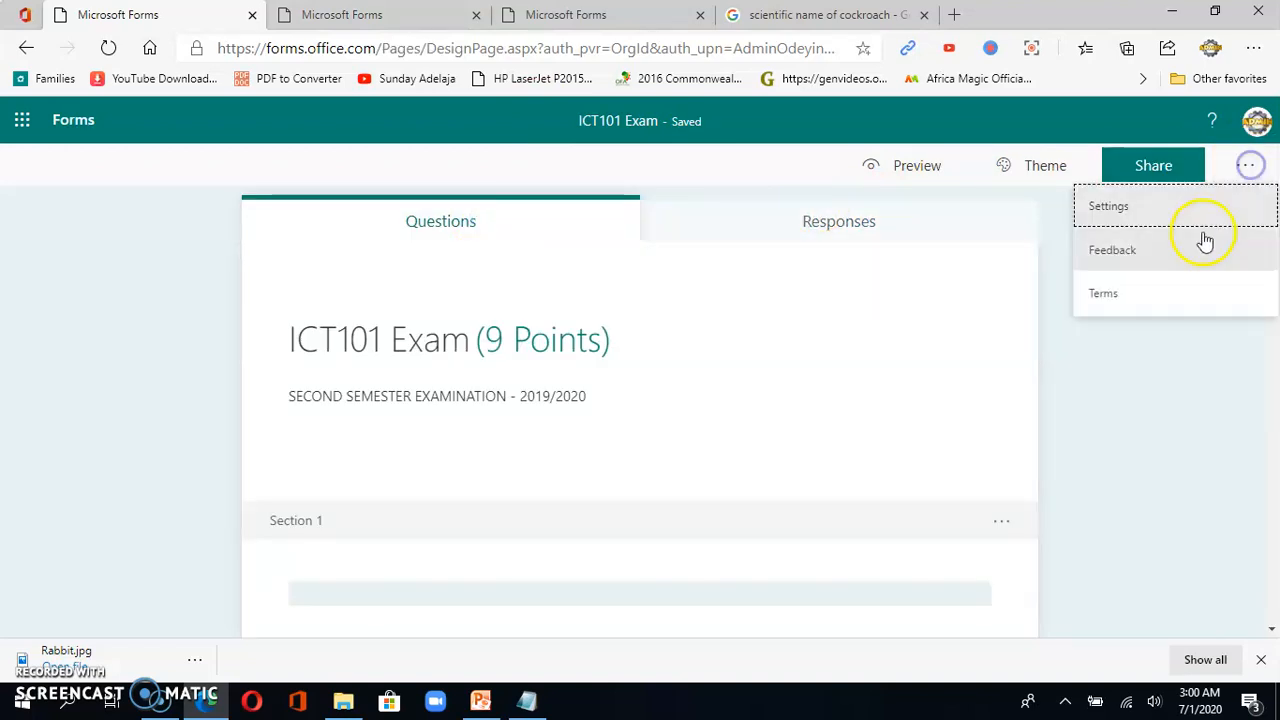
pyautogui.click(1146, 208)
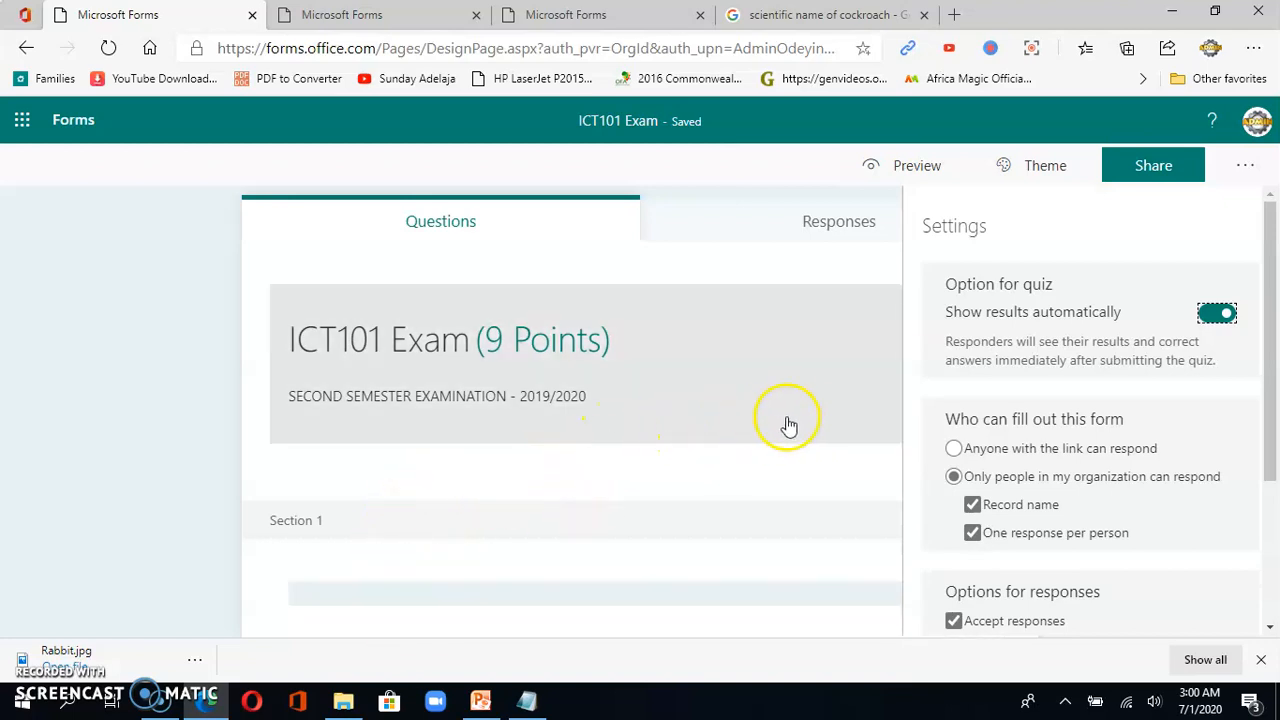
pyautogui.click(1220, 312)
# Review who can fill out the form, switching the one-response-per-person limit off and back on.
pyautogui.scroll(-3, 1043, 470)
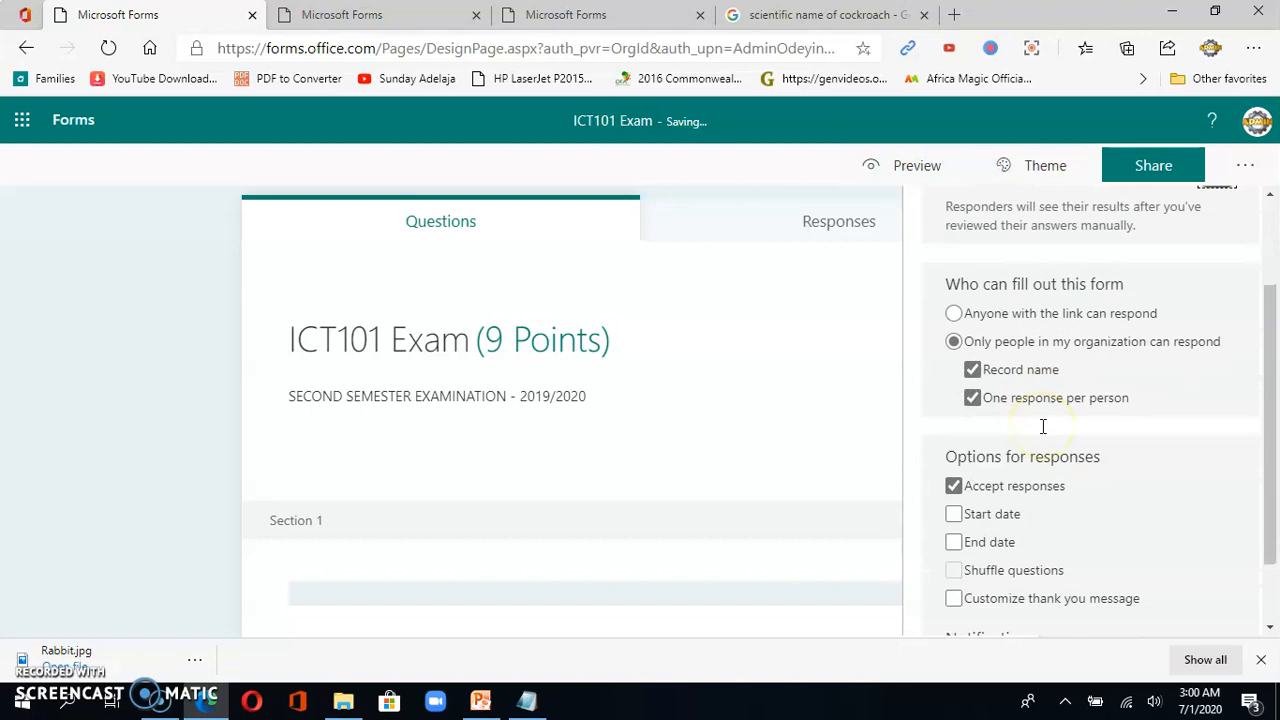
pyautogui.scroll(1, 972, 250)
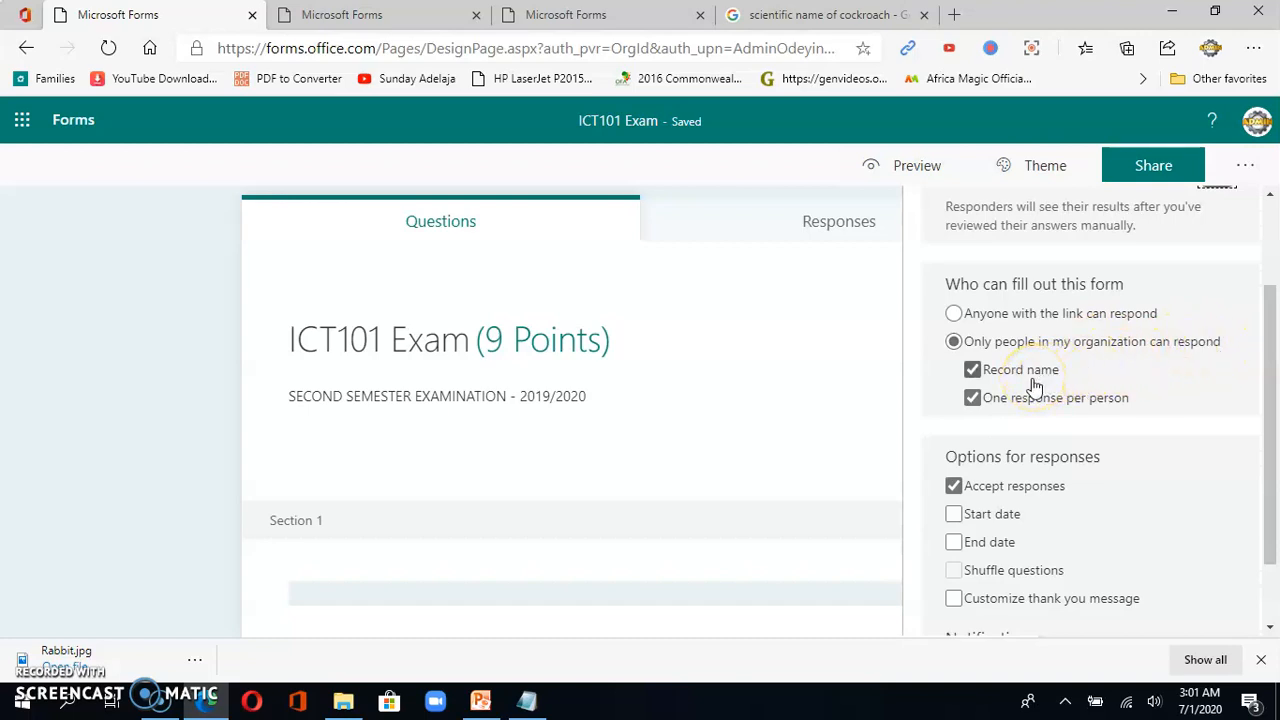
pyautogui.click(988, 406)
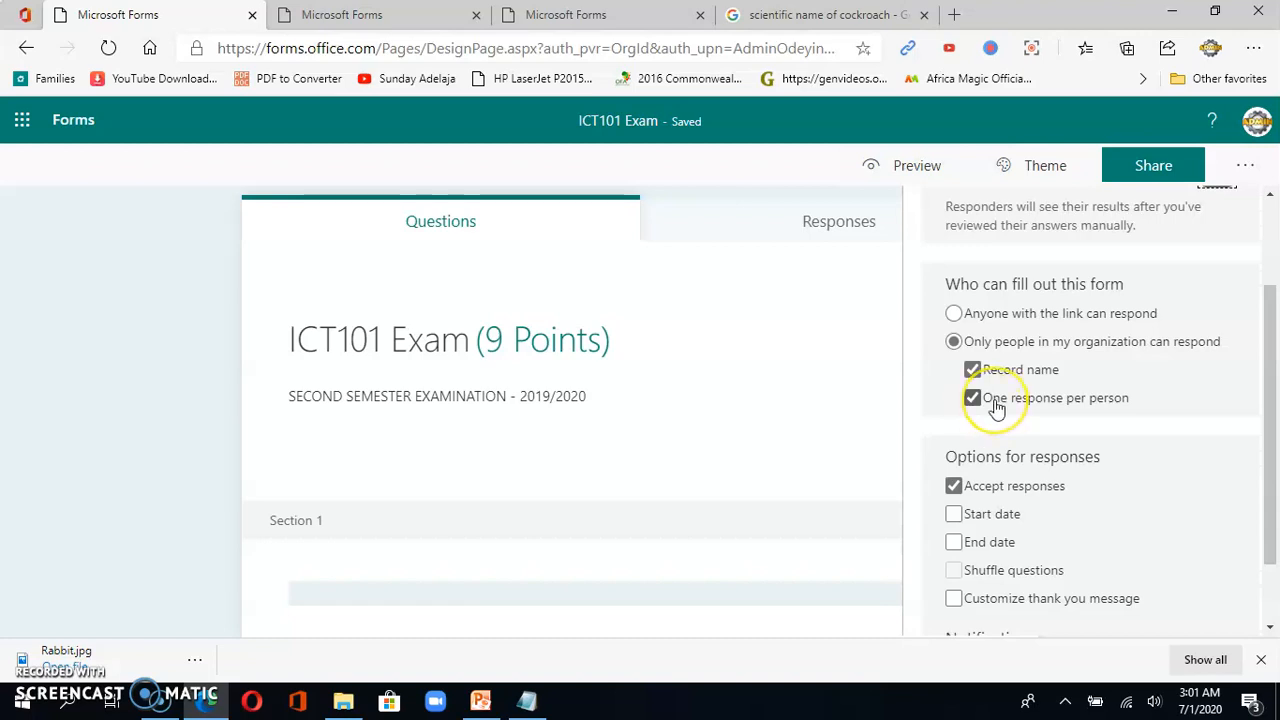
pyautogui.click(974, 399)
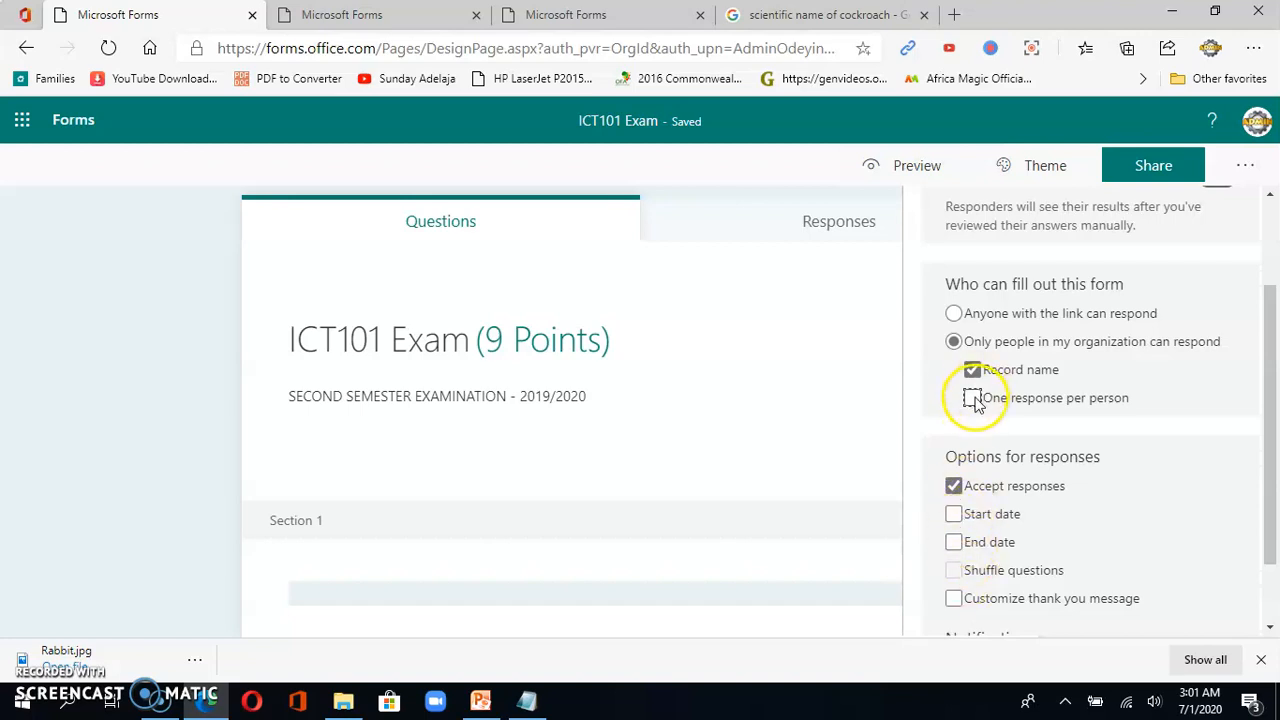
pyautogui.click(972, 399)
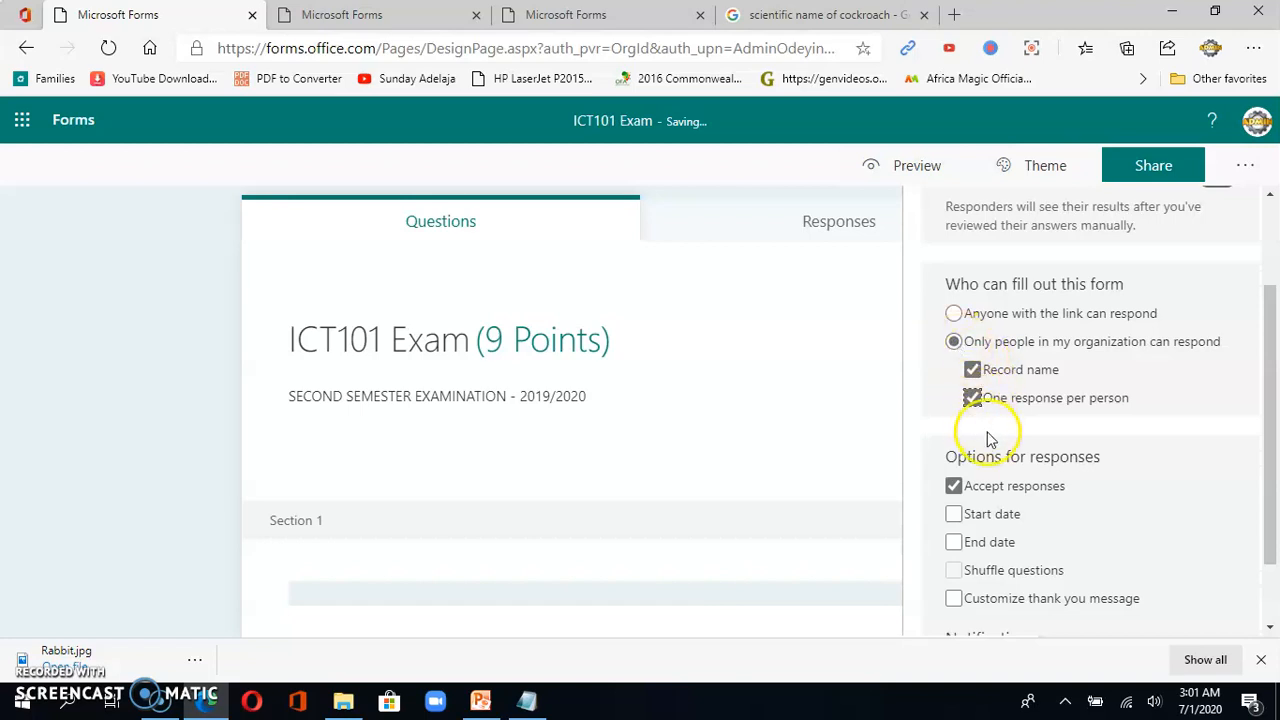
# Switch acceptance of responses off and back on in the ICT101 Exam settings.
pyautogui.scroll(-2, 990, 438)
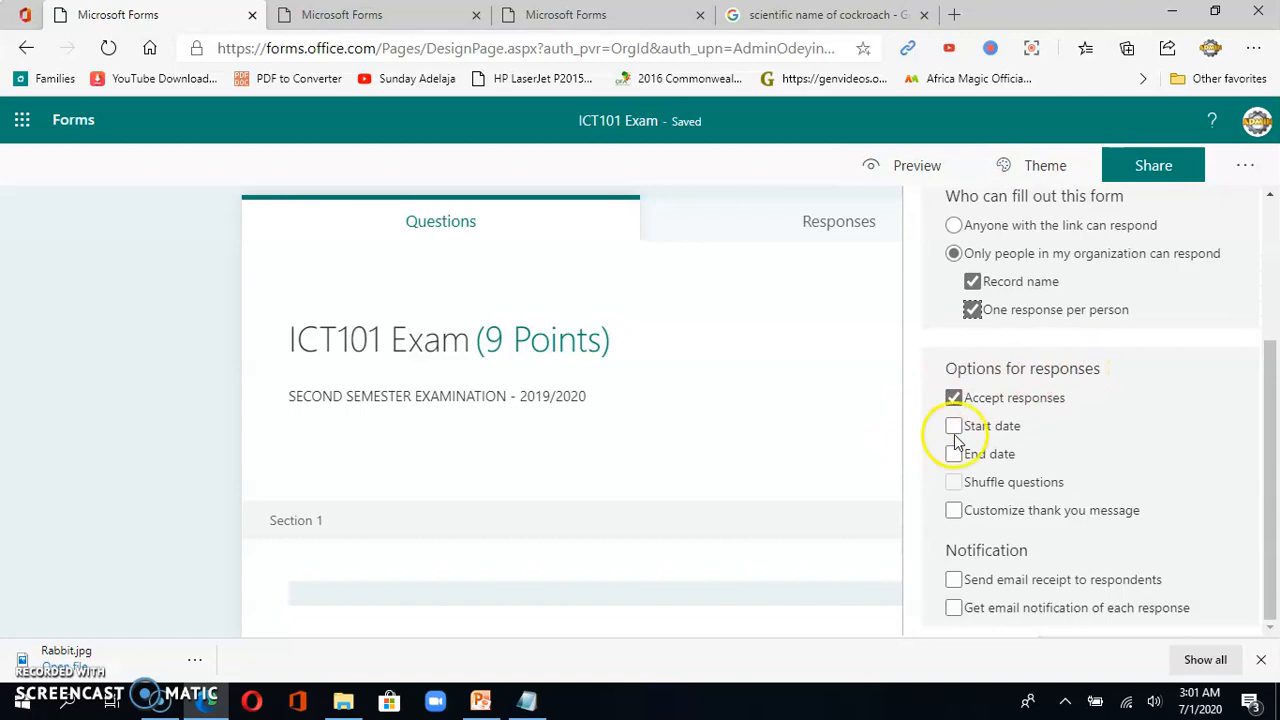
pyautogui.click(954, 399)
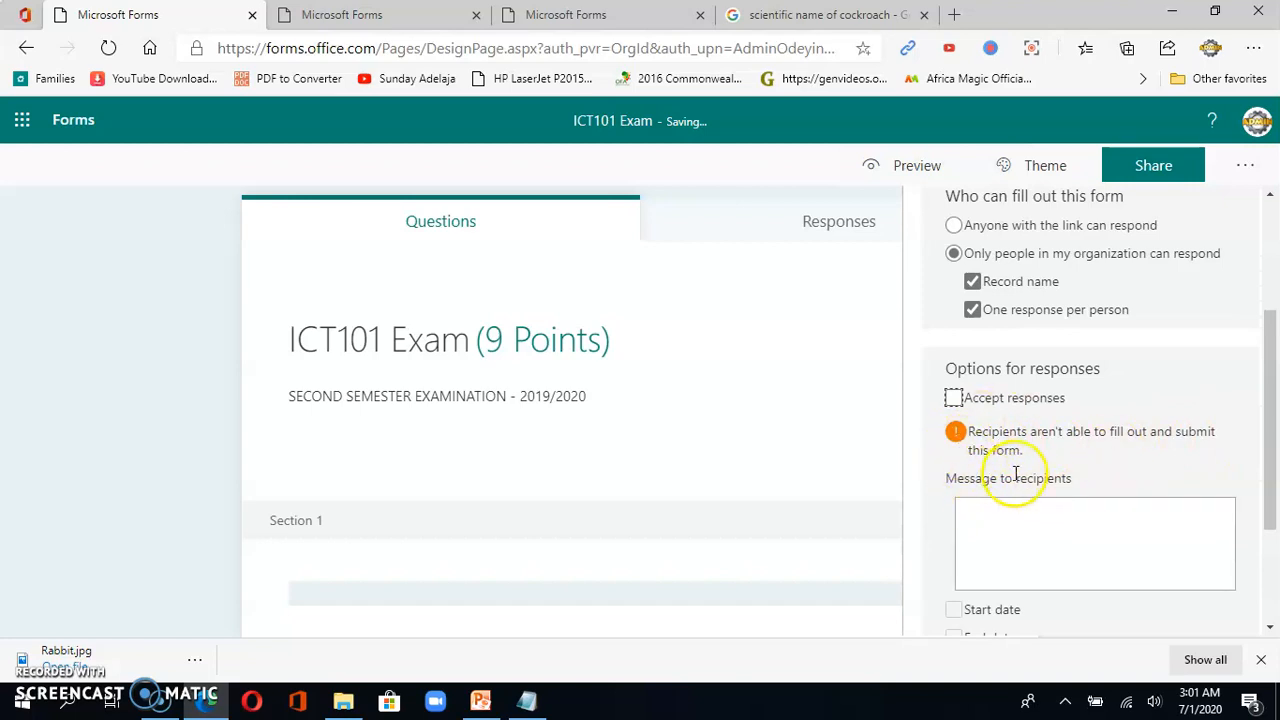
pyautogui.click(954, 398)
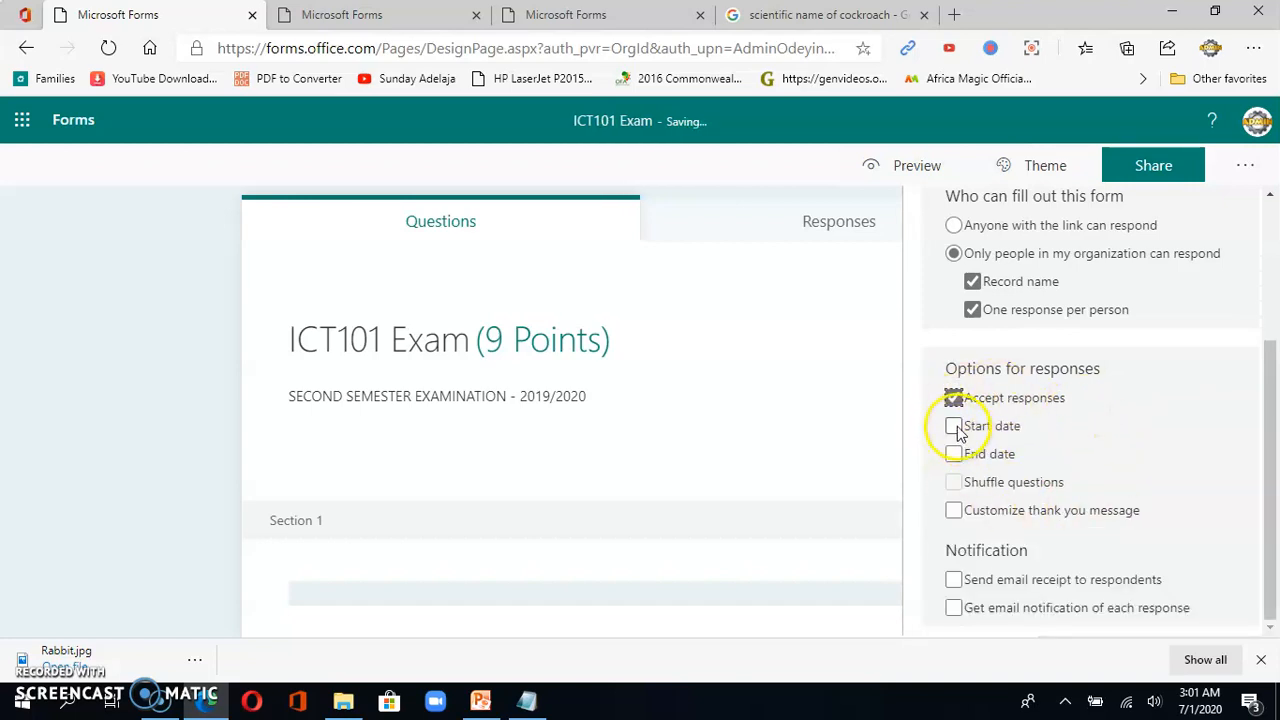
# Enable the exam's start date on 7/1/2020 and set its start time to 8:00 AM.
pyautogui.click(955, 427)
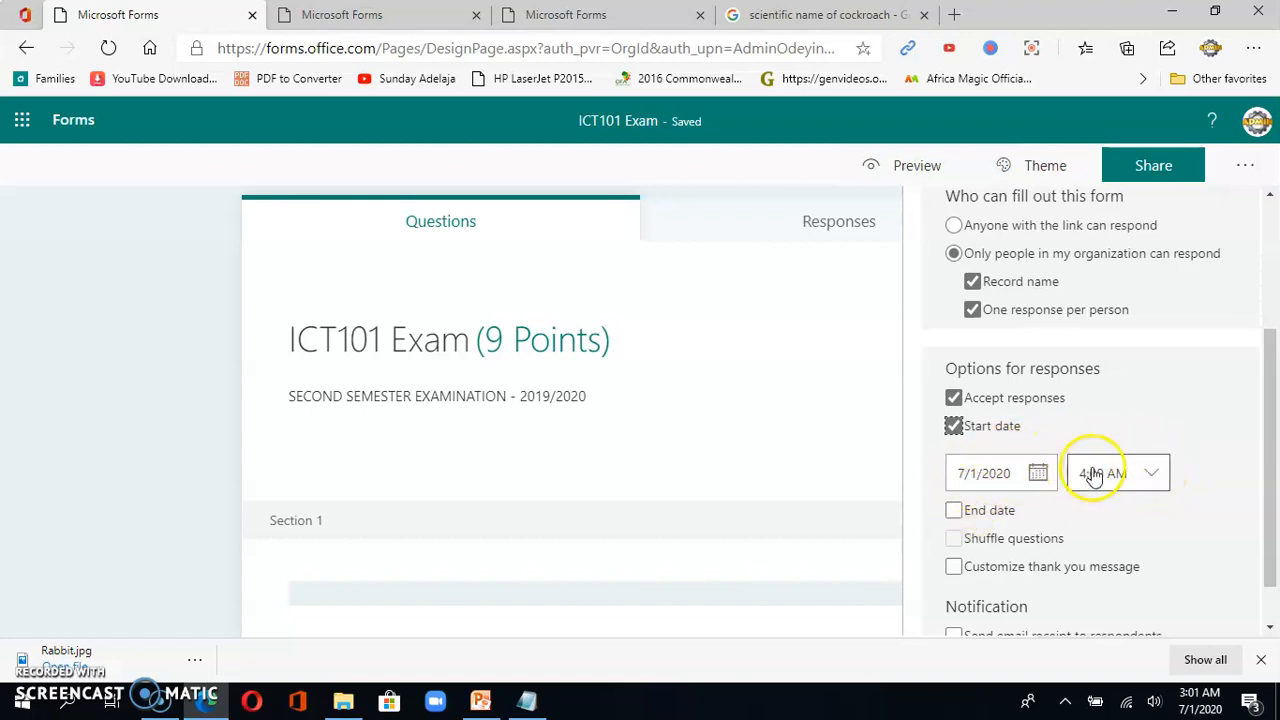
pyautogui.click(1153, 477)
pyautogui.scroll(-3, 1086, 540)
pyautogui.scroll(-4, 1086, 550)
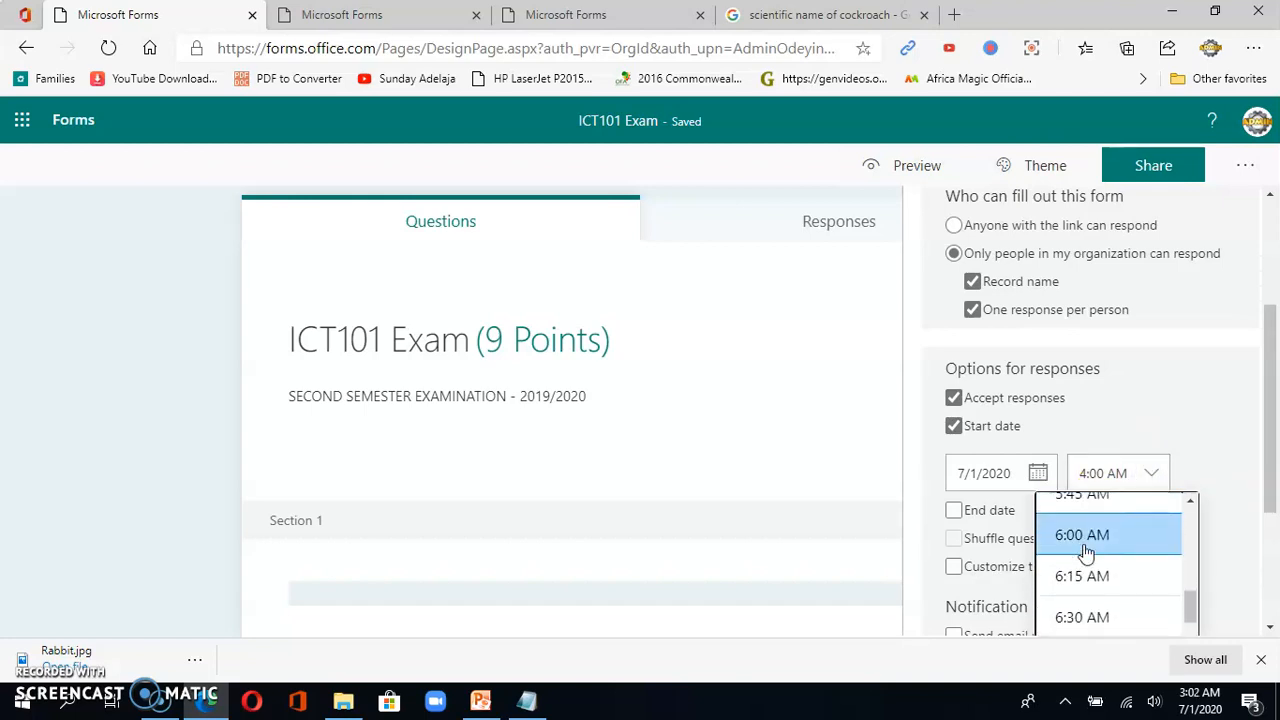
pyautogui.scroll(-3, 1086, 552)
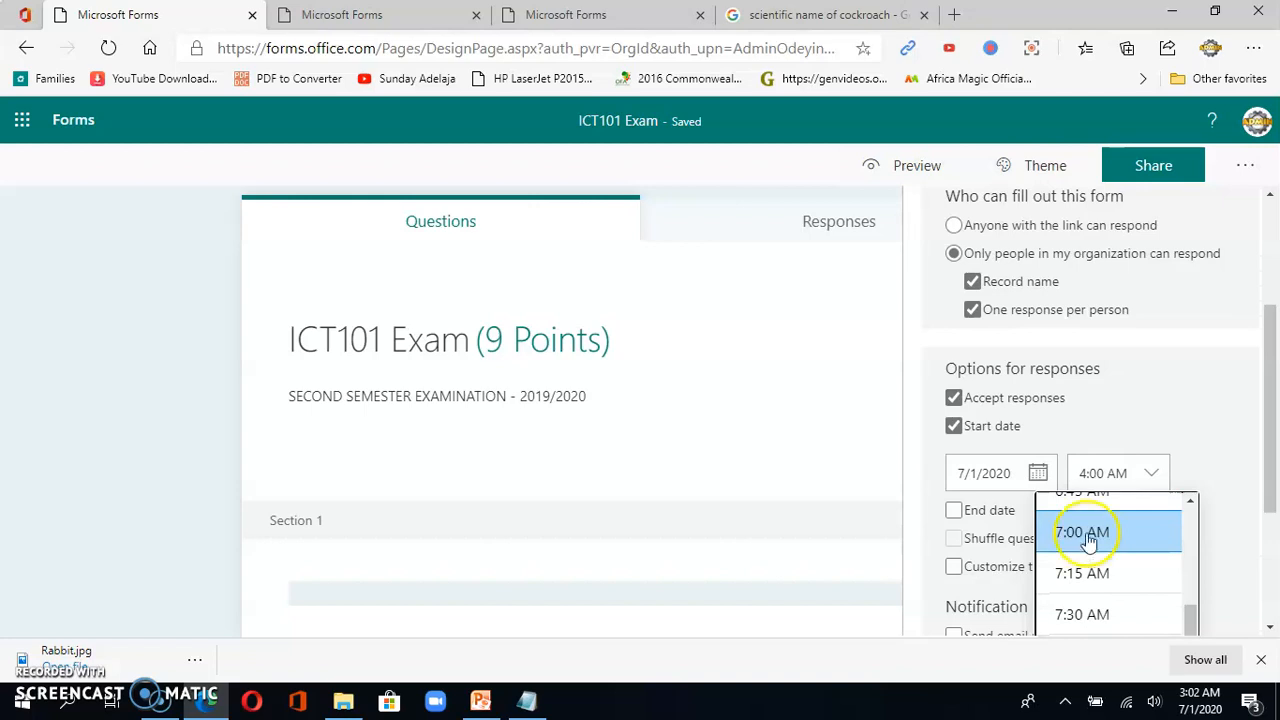
pyautogui.scroll(-3, 1088, 540)
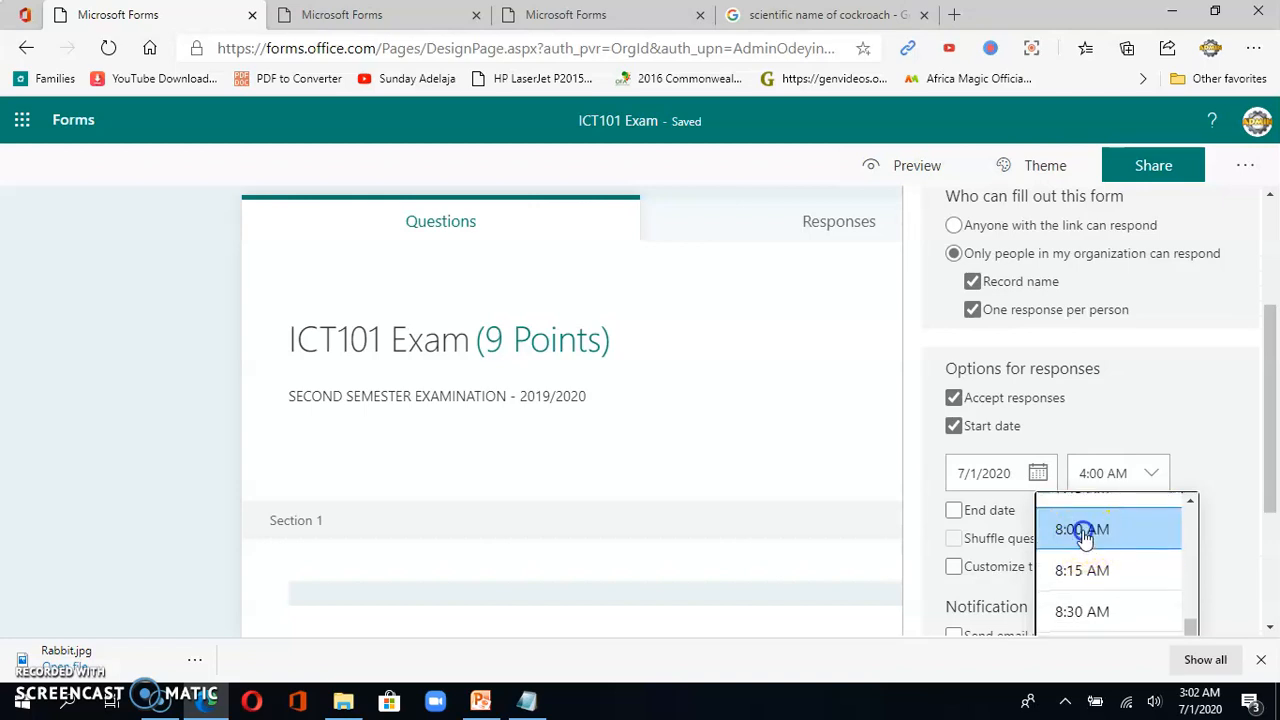
pyautogui.click(1085, 532)
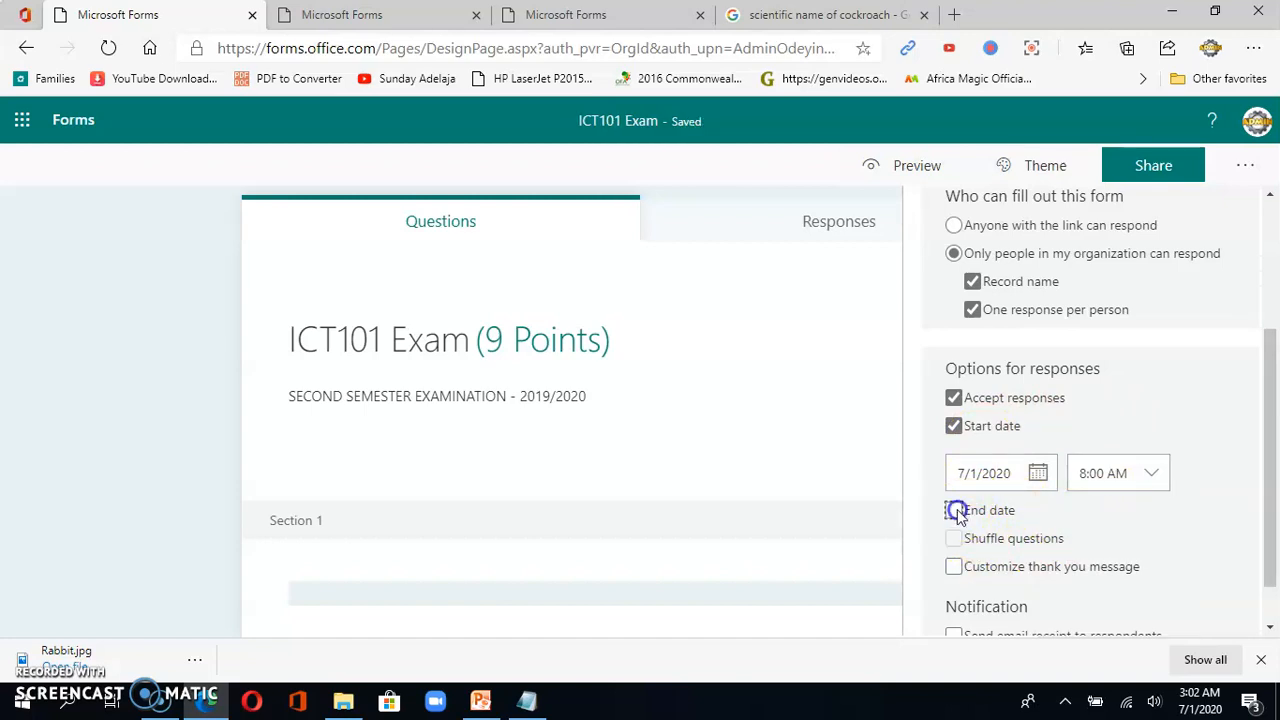
# Enable the exam's end date and set it to 7/2/2020 at 6:00 PM.
pyautogui.click(955, 511)
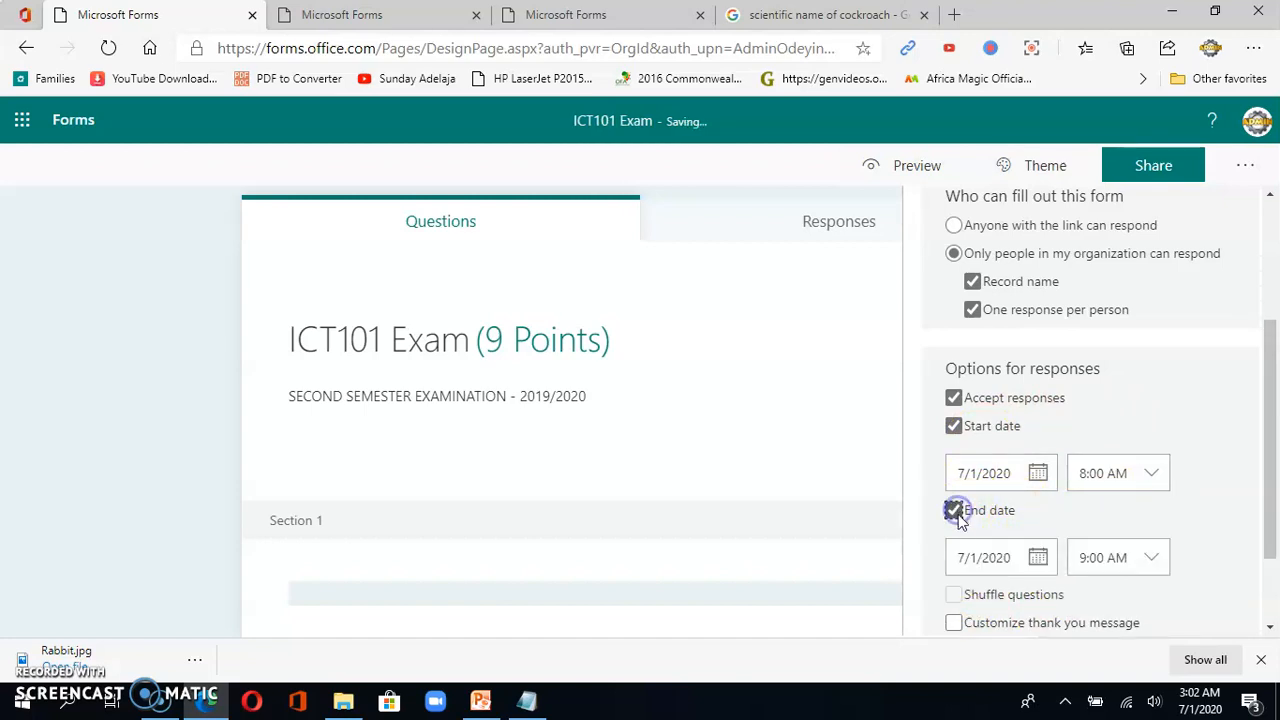
pyautogui.click(1037, 560)
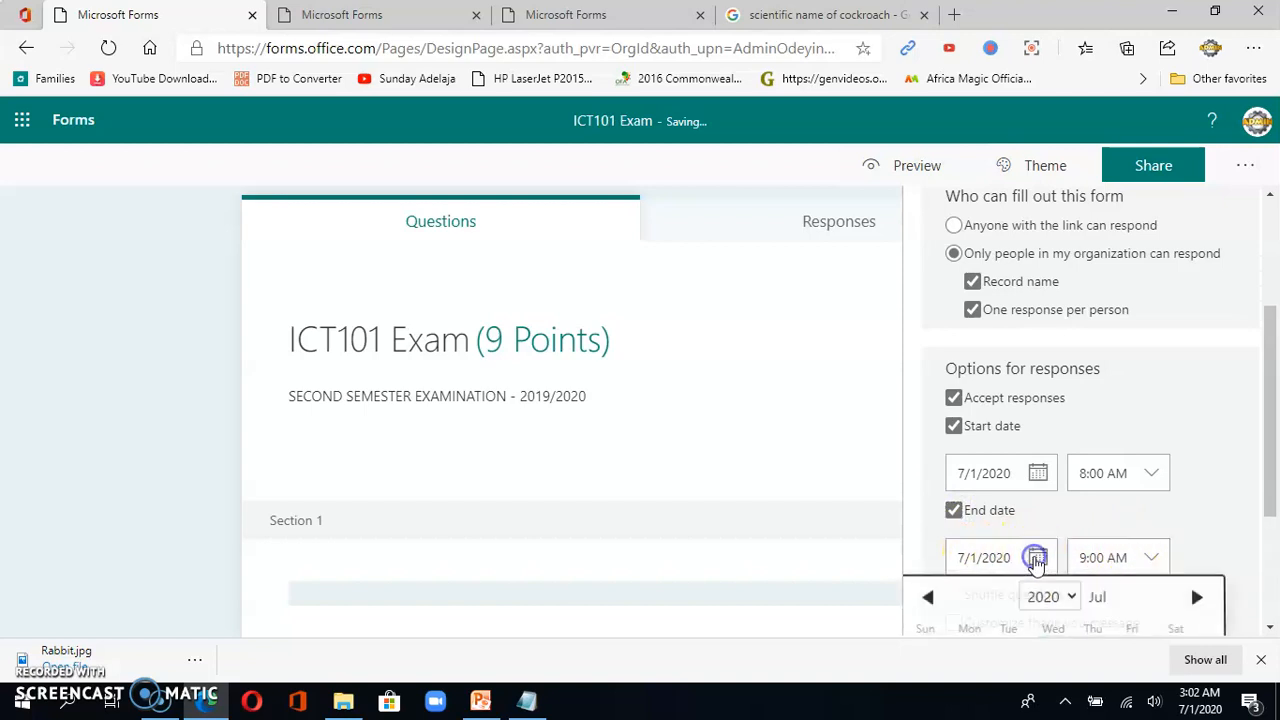
pyautogui.scroll(-2, 1071, 551)
pyautogui.scroll(-1, 1068, 546)
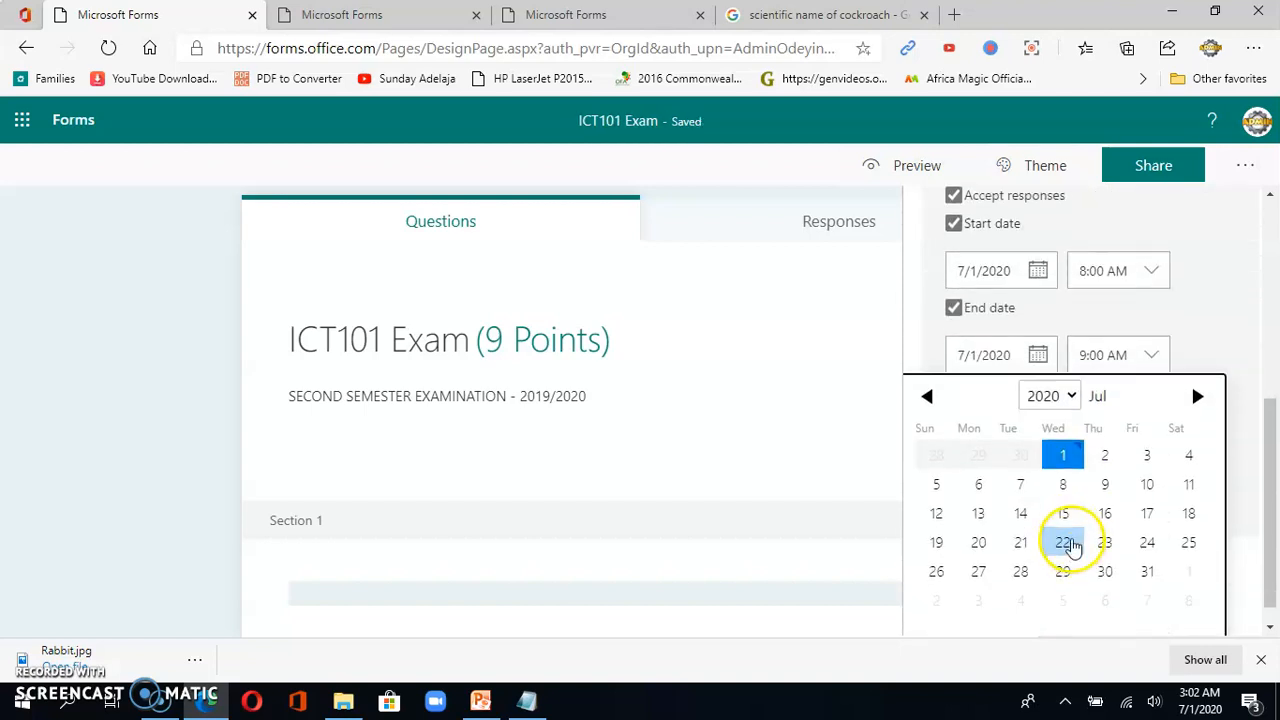
pyautogui.click(1105, 456)
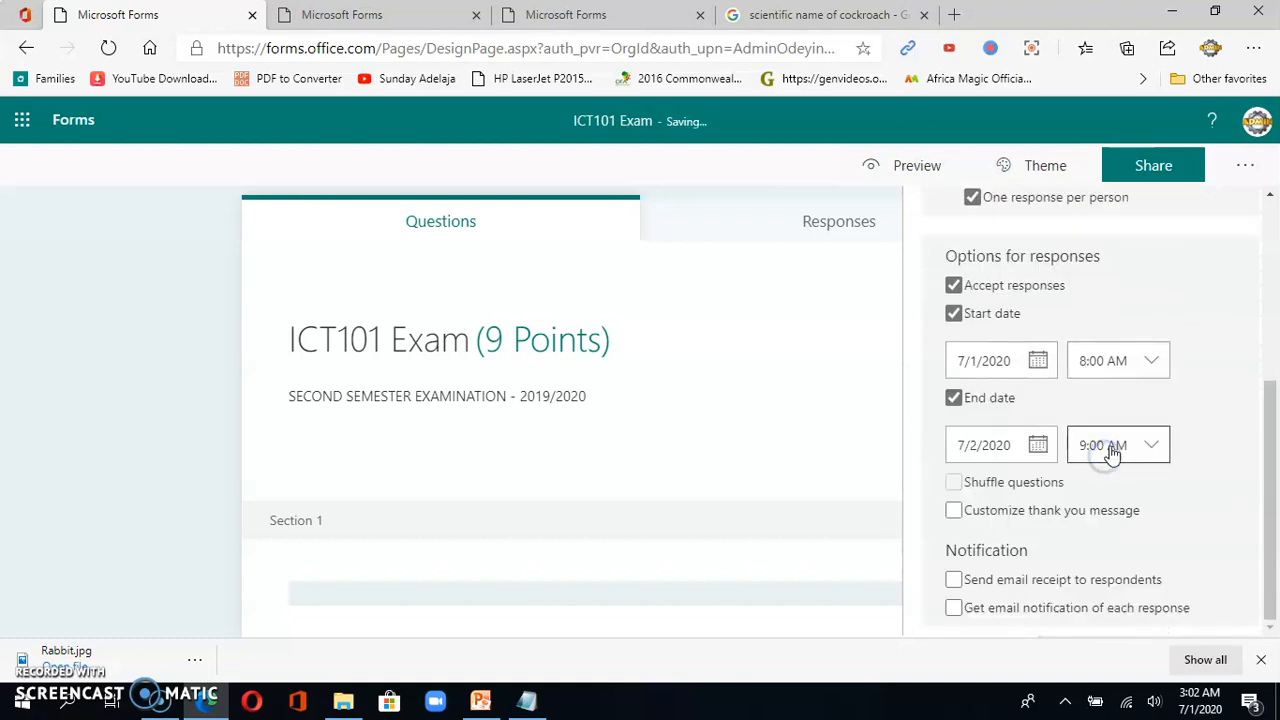
pyautogui.click(1152, 446)
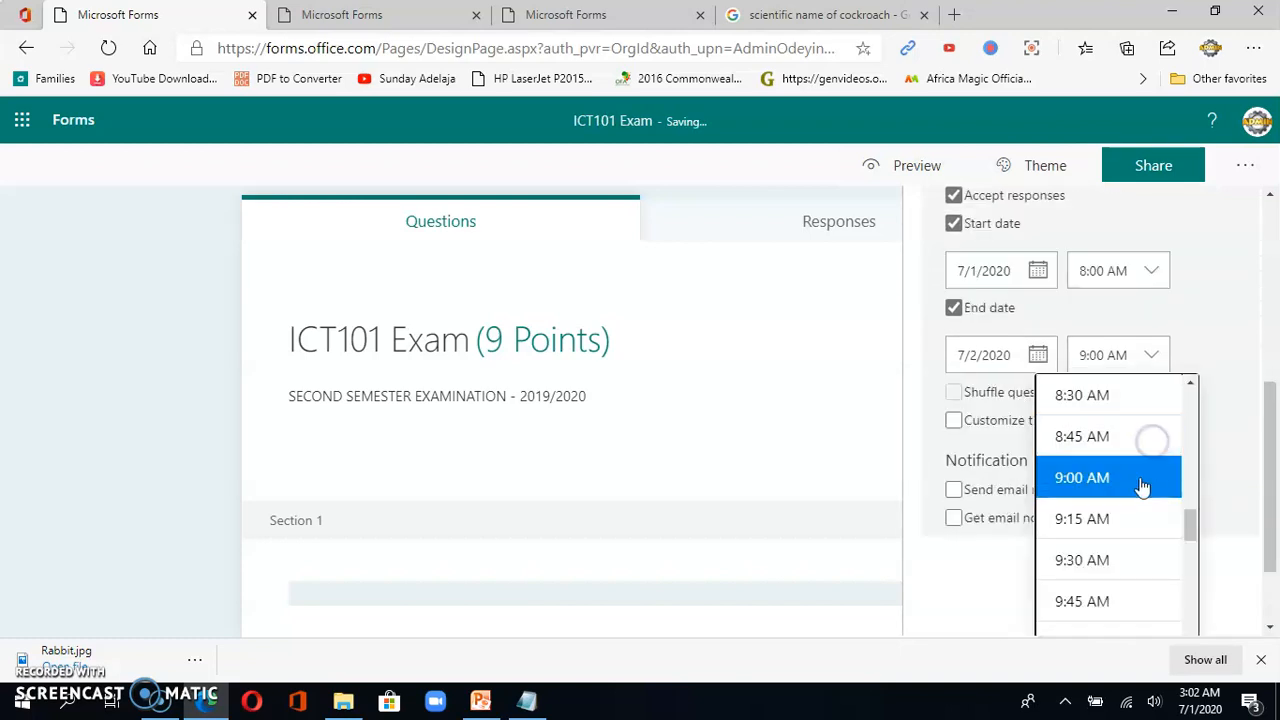
pyautogui.scroll(-6, 1137, 534)
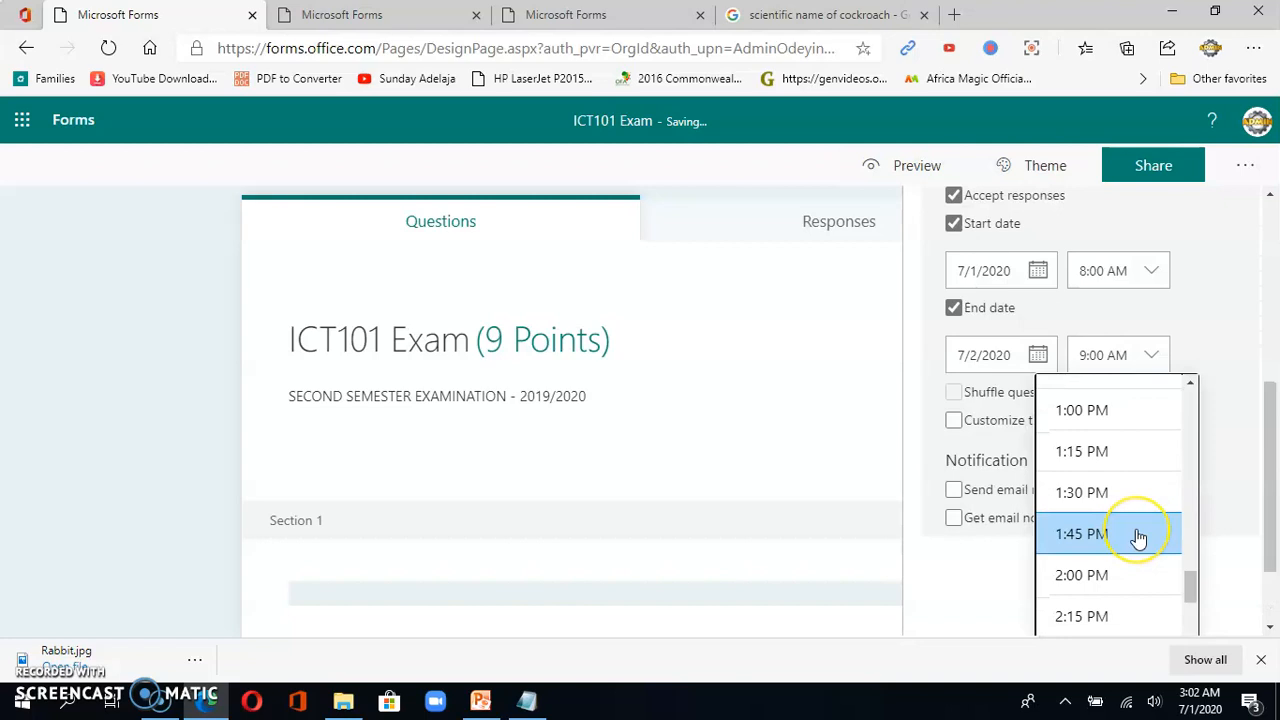
pyautogui.scroll(-4, 1137, 538)
pyautogui.scroll(-3, 1137, 538)
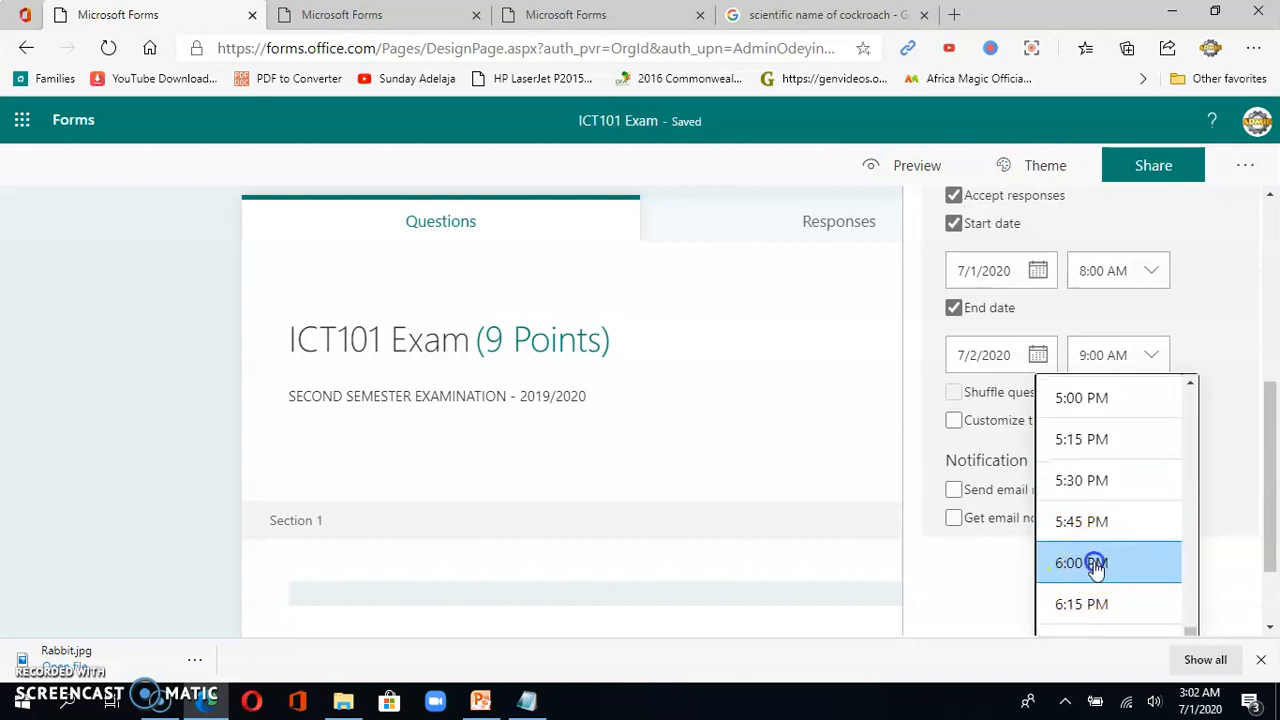
pyautogui.click(1096, 560)
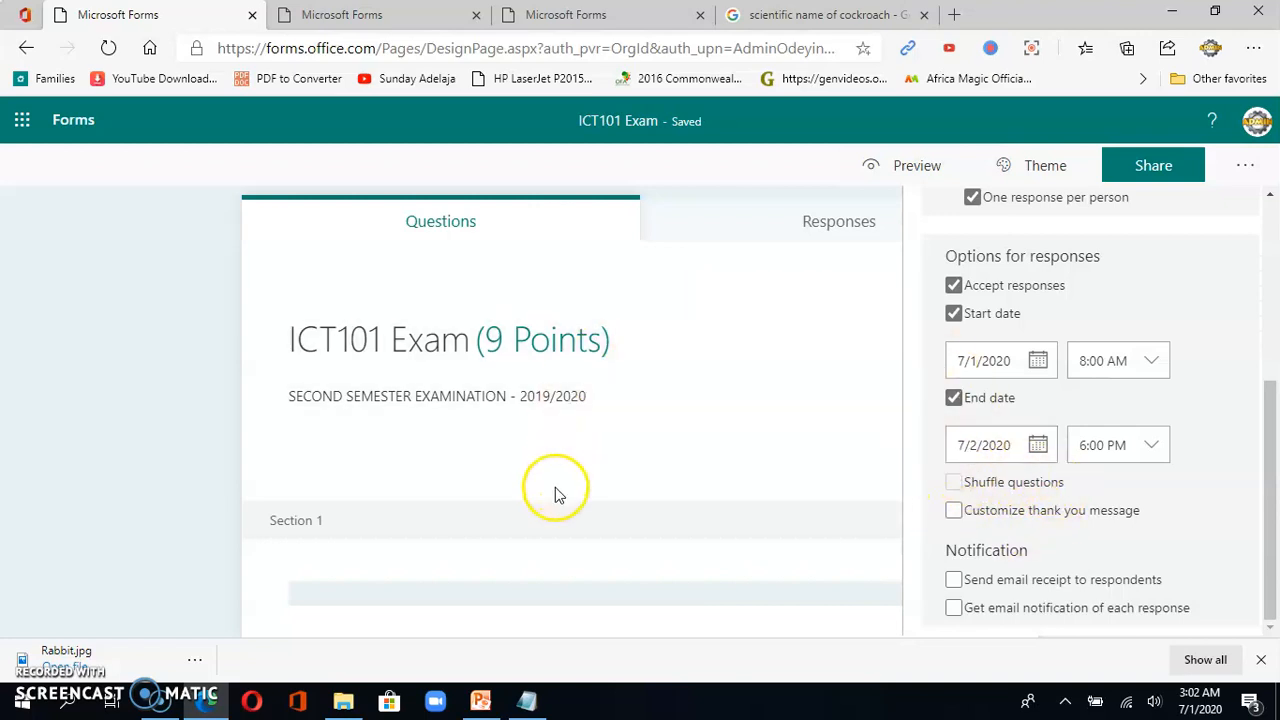
# Switch to the TEST101 Quiz form and open its settings to view the question shuffling options.
pyautogui.scroll(-3, 557, 490)
pyautogui.scroll(3, 557, 488)
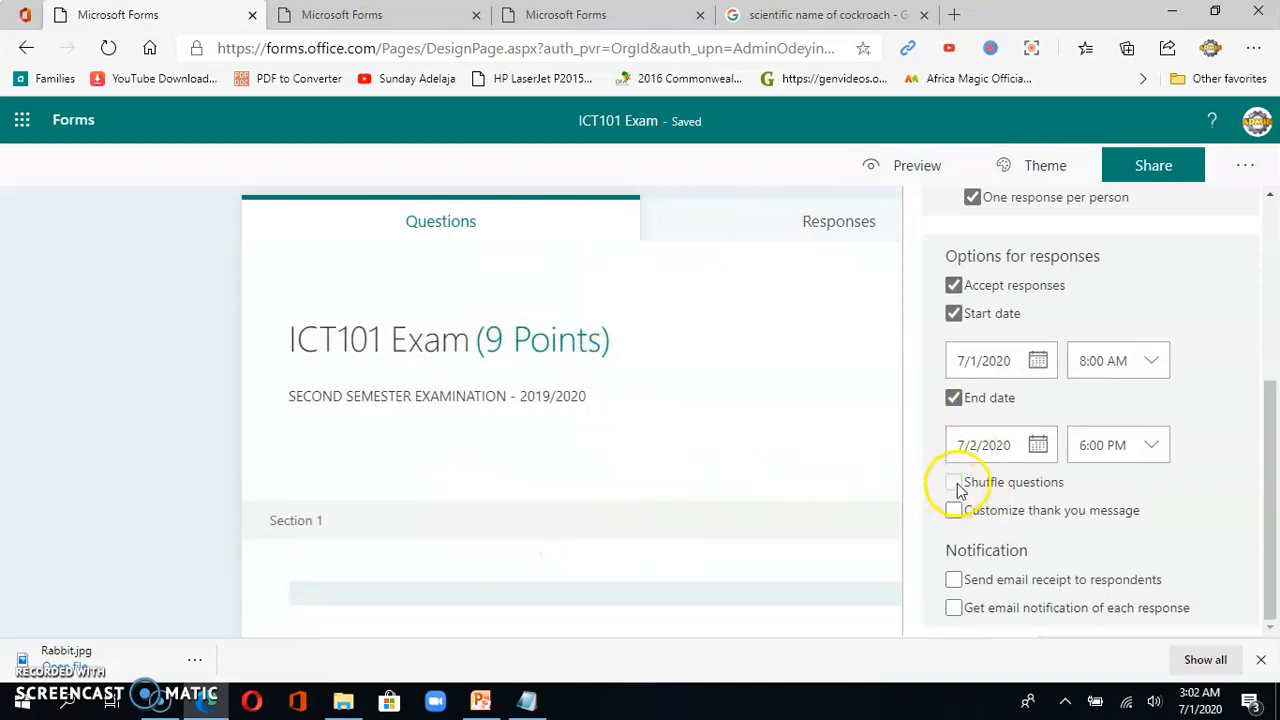
pyautogui.click(400, 20)
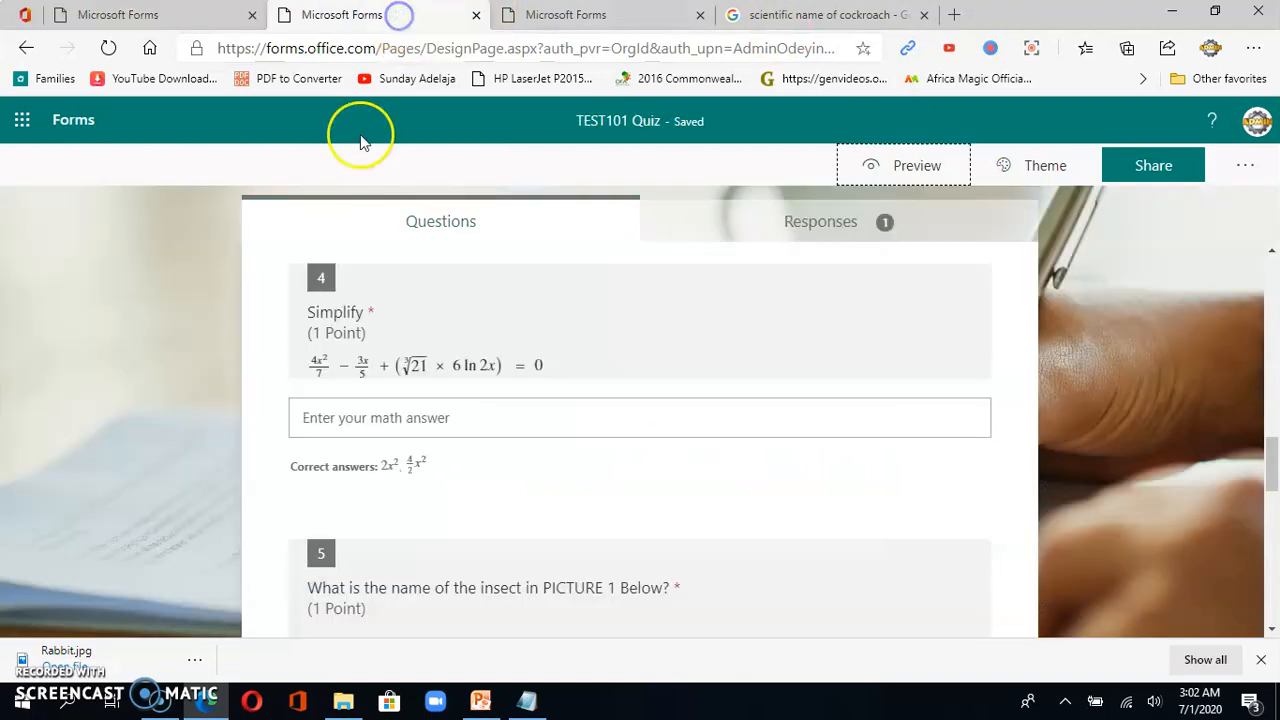
pyautogui.scroll(-4, 596, 413)
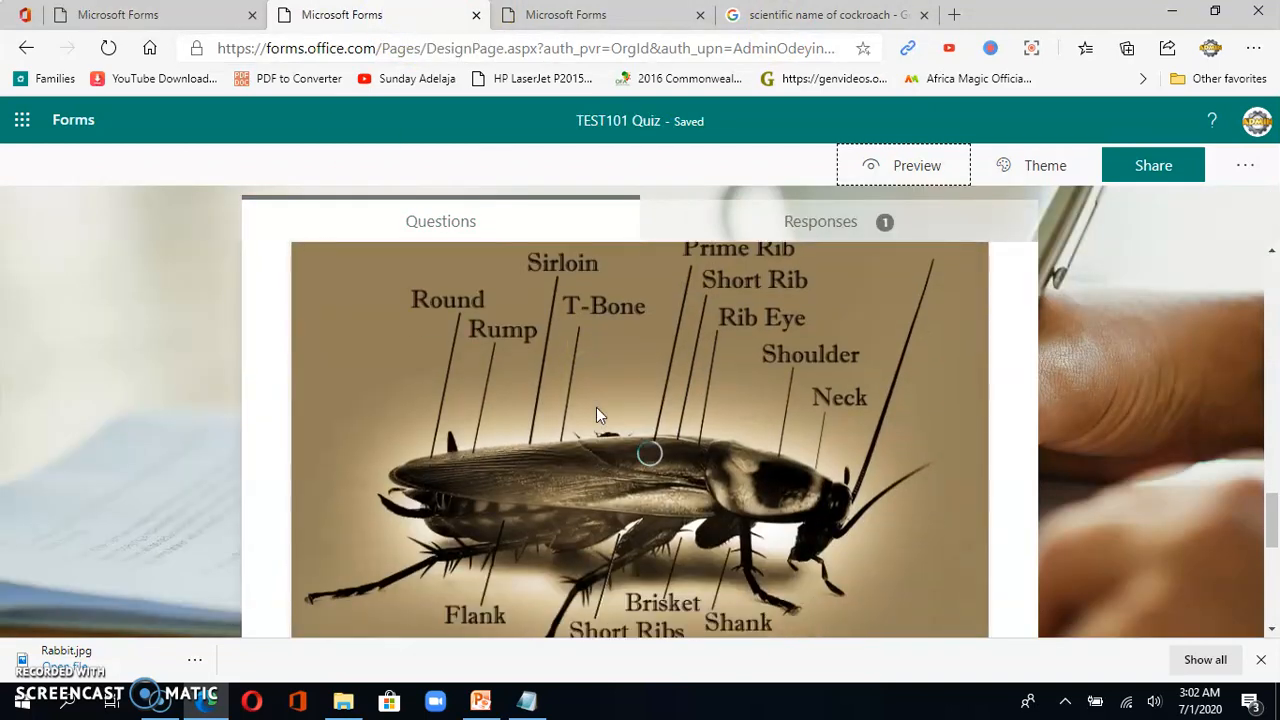
pyautogui.scroll(7, 596, 413)
pyautogui.scroll(6, 596, 413)
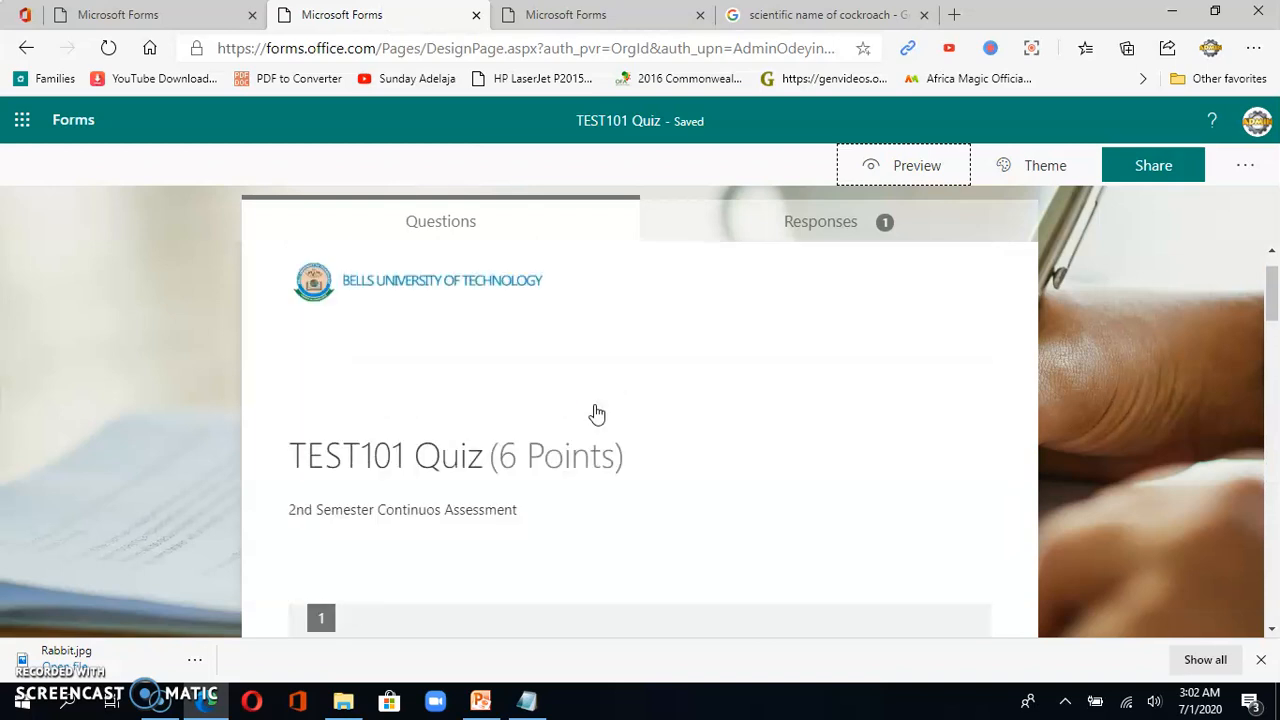
pyautogui.click(1245, 165)
pyautogui.click(1130, 210)
pyautogui.scroll(-4, 1035, 495)
pyautogui.scroll(-1, 1037, 499)
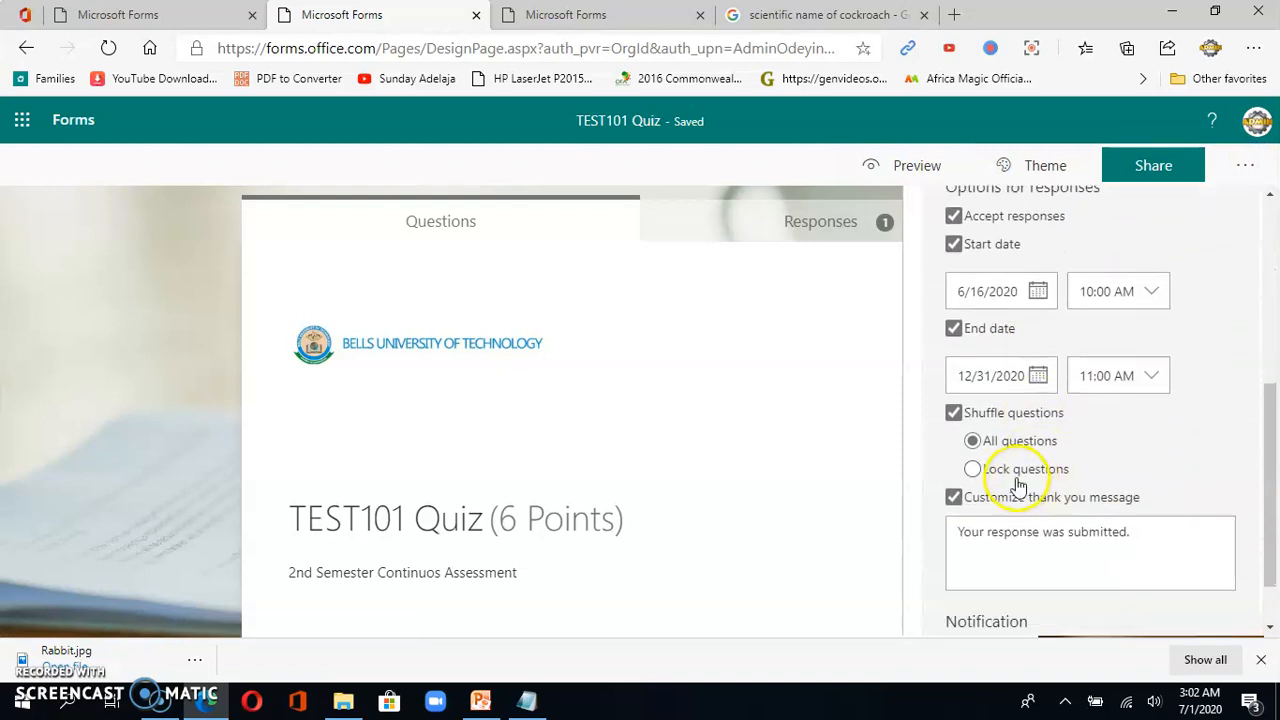
# Switch the TEST101 Quiz's question shuffling off and back on, and compare its shuffle options with the ICT101 Exam's settings.
pyautogui.click(953, 416)
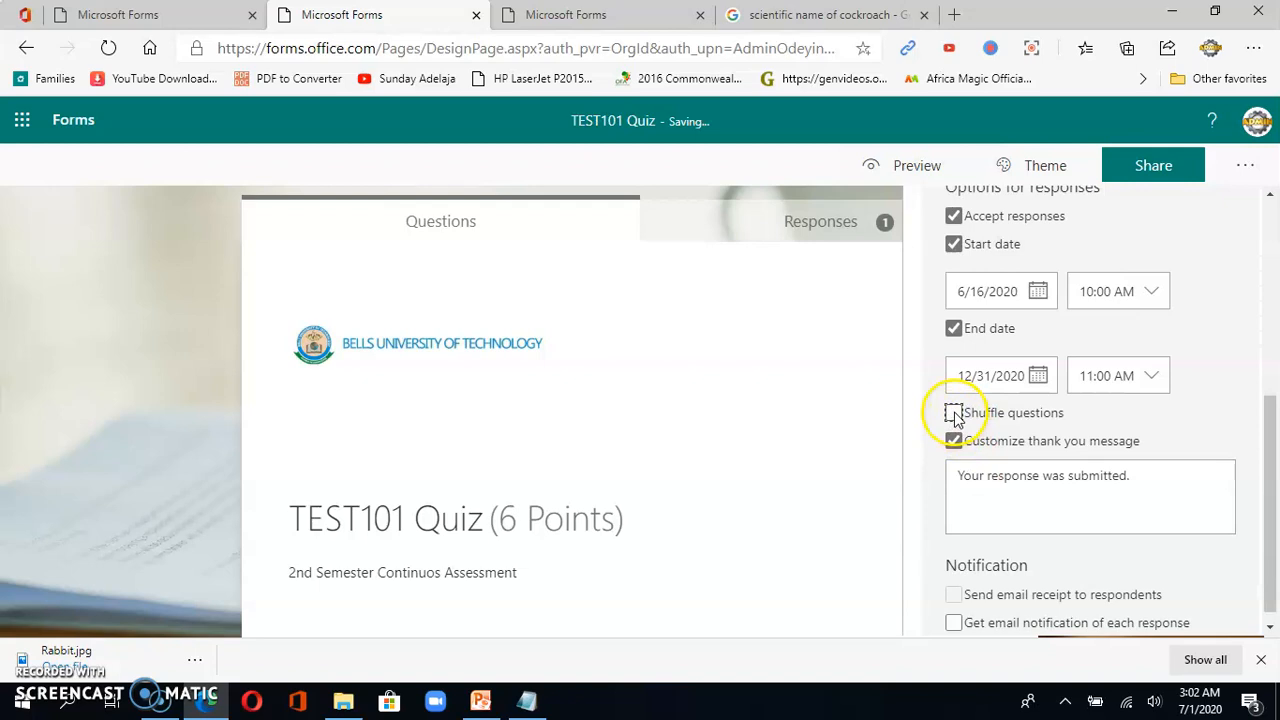
pyautogui.click(955, 420)
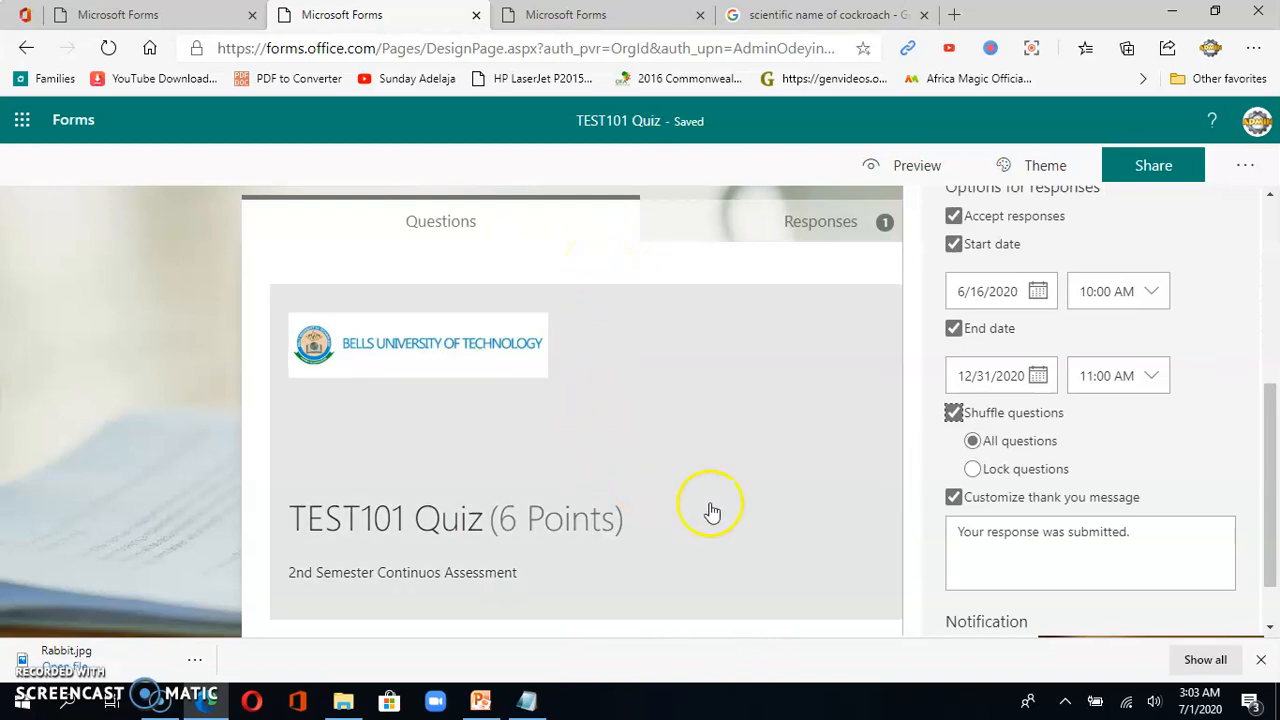
pyautogui.click(125, 16)
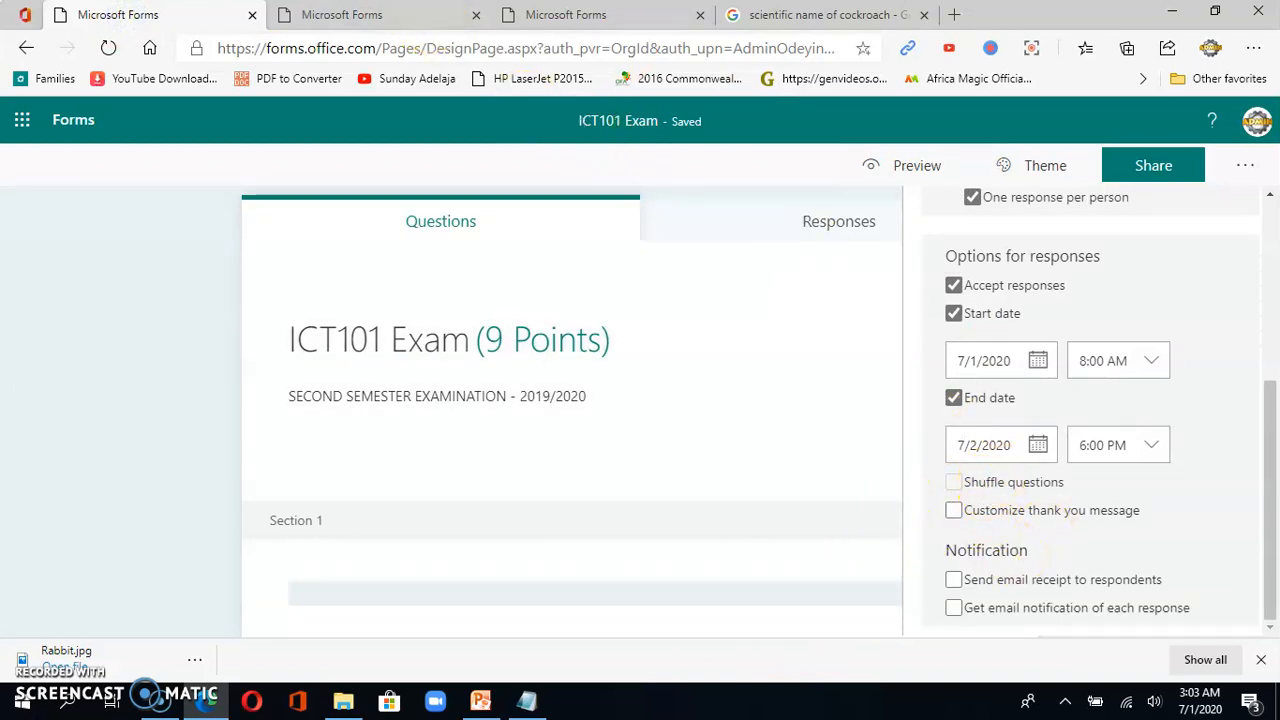
pyautogui.click(405, 16)
pyautogui.click(975, 444)
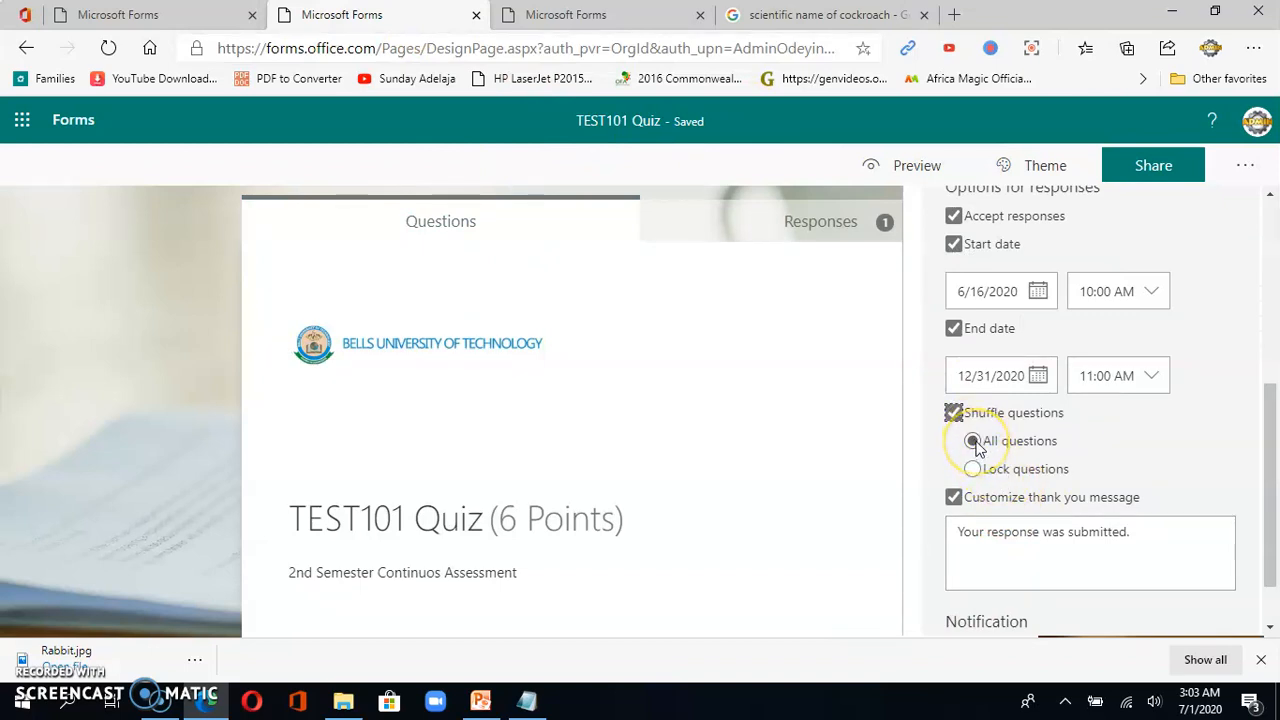
pyautogui.click(974, 470)
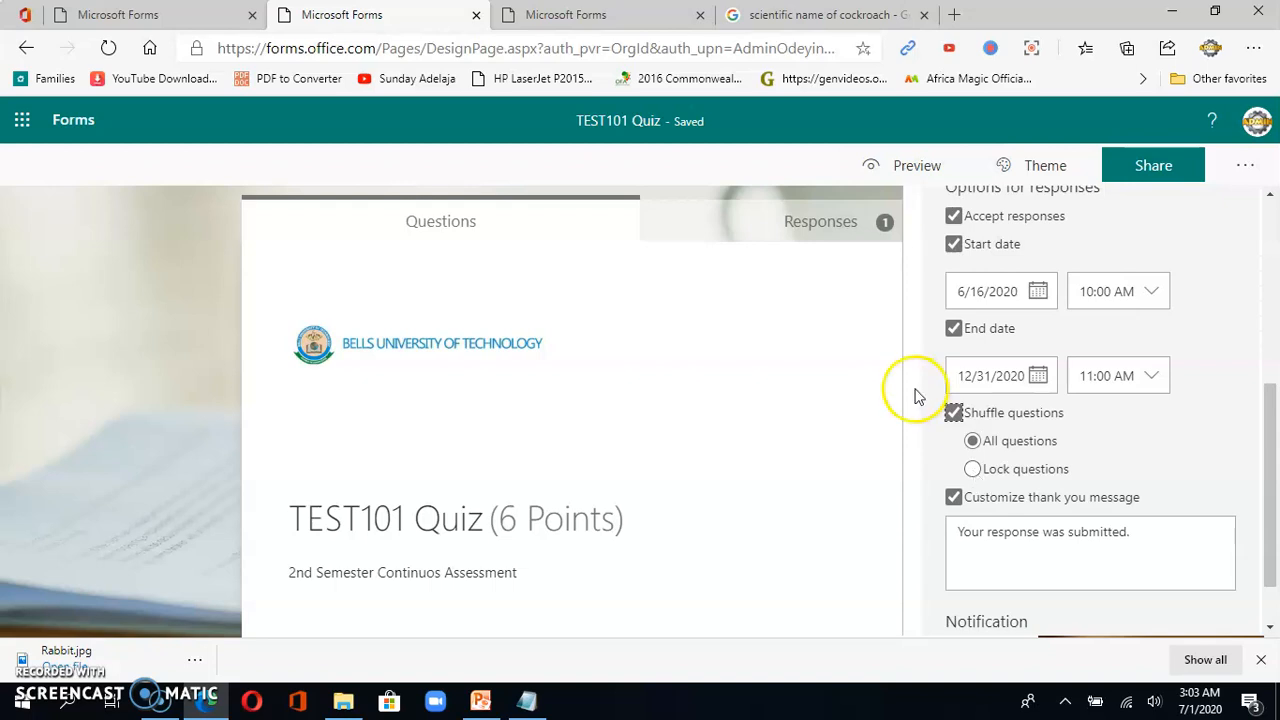
# Try the Lock questions option for the TEST101 Quiz's shuffling, check its question range fields, and restore shuffling to All questions.
pyautogui.click(972, 469)
pyautogui.click(990, 507)
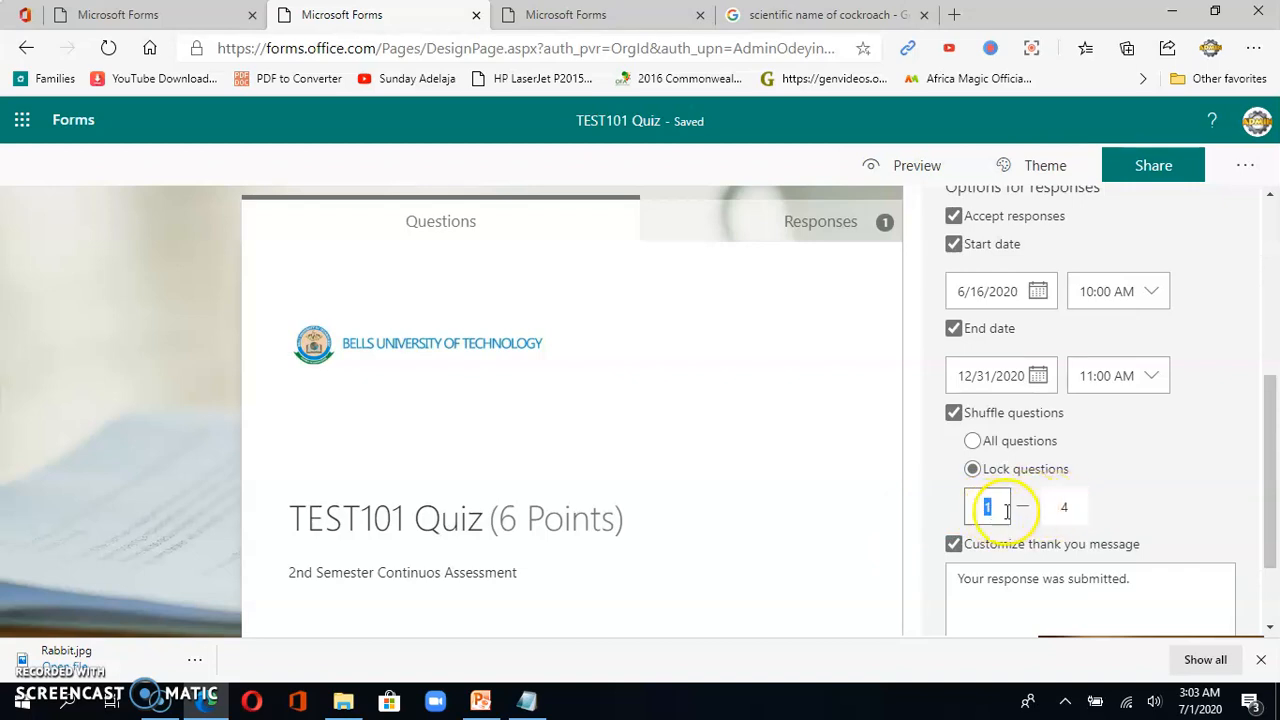
pyautogui.click(1065, 506)
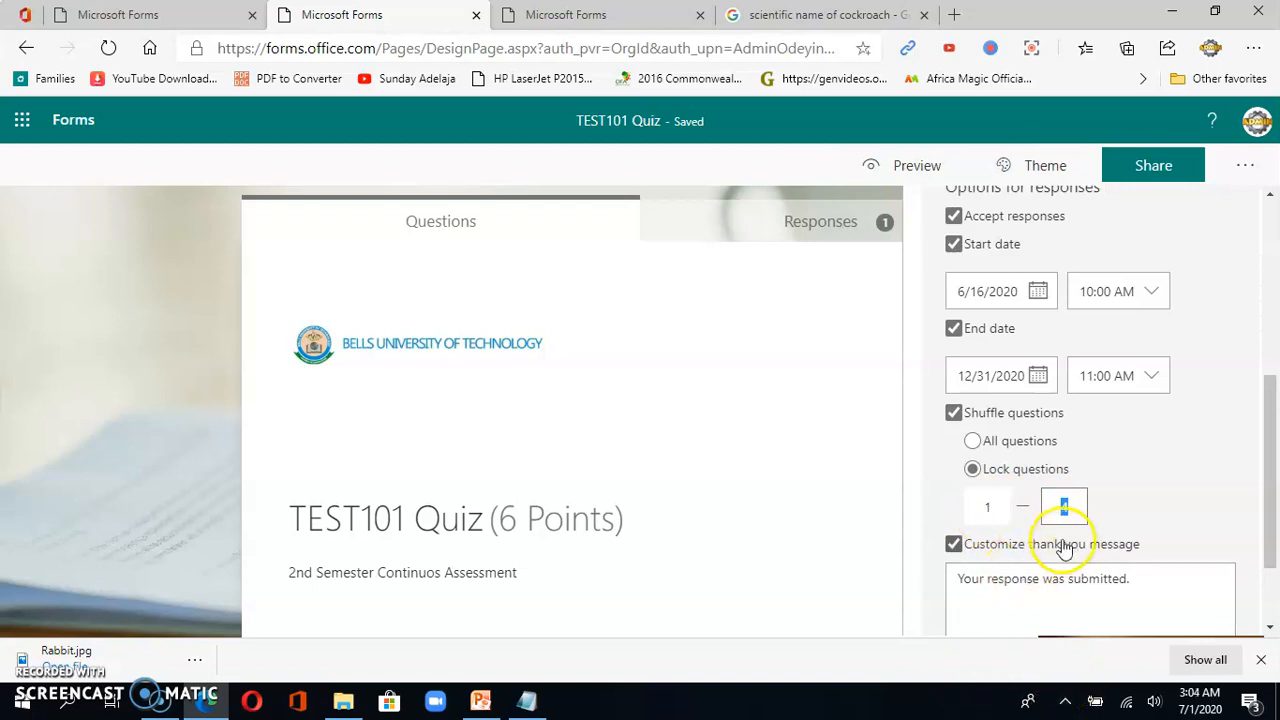
pyautogui.click(973, 442)
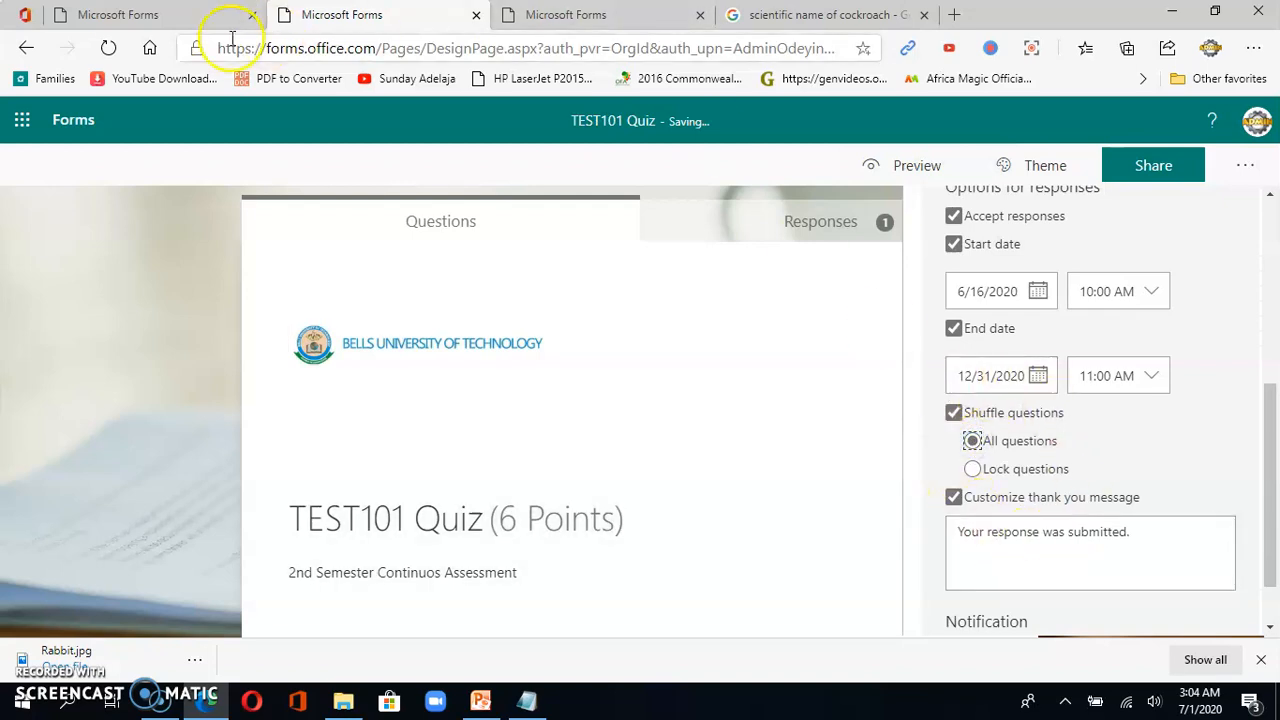
# Return to the ICT101 Exam form's settings and enable the customized thank you message.
pyautogui.click(142, 18)
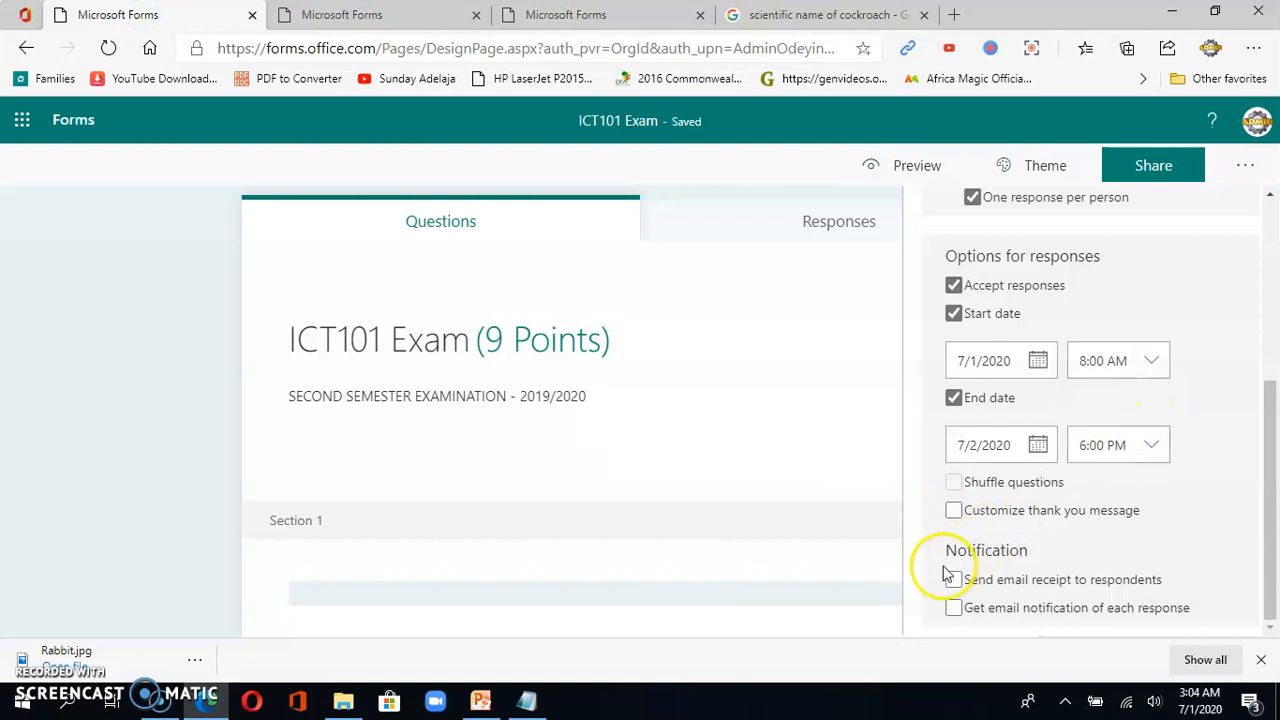
pyautogui.click(954, 512)
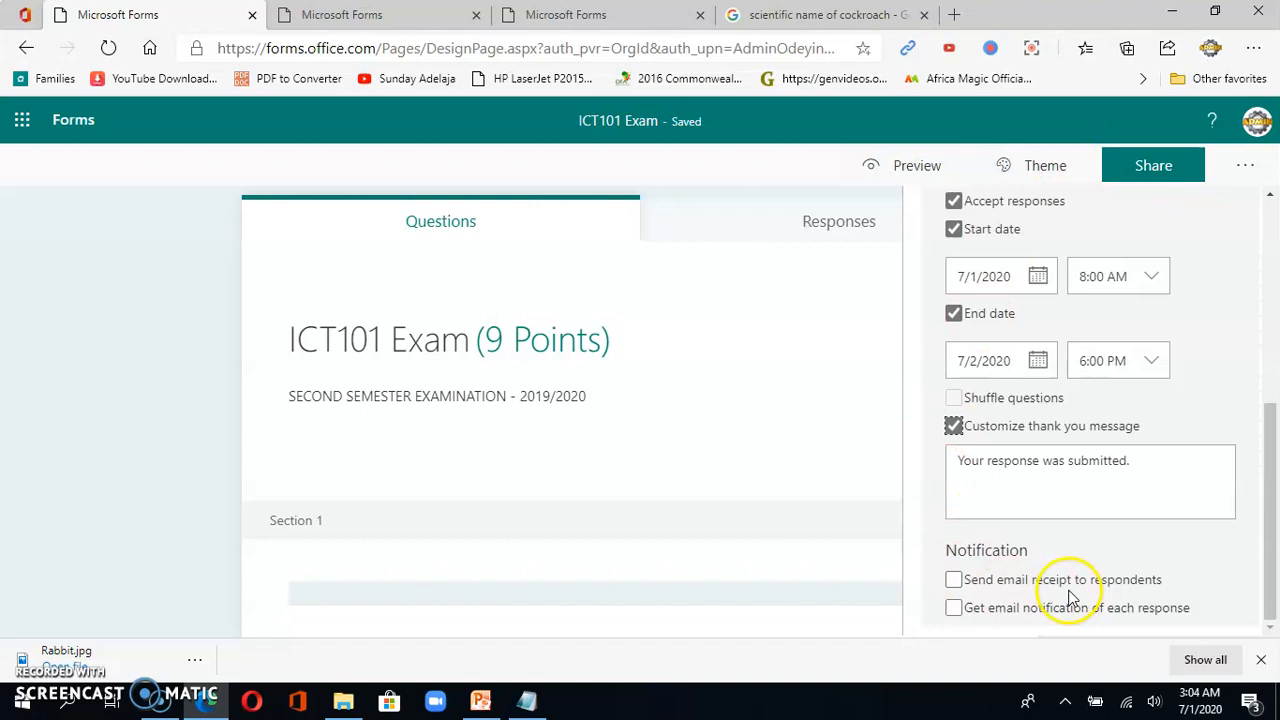
# Open the exam's sharing options, review who can respond, and copy the response link restricted to people in the organization.
pyautogui.click(1147, 170)
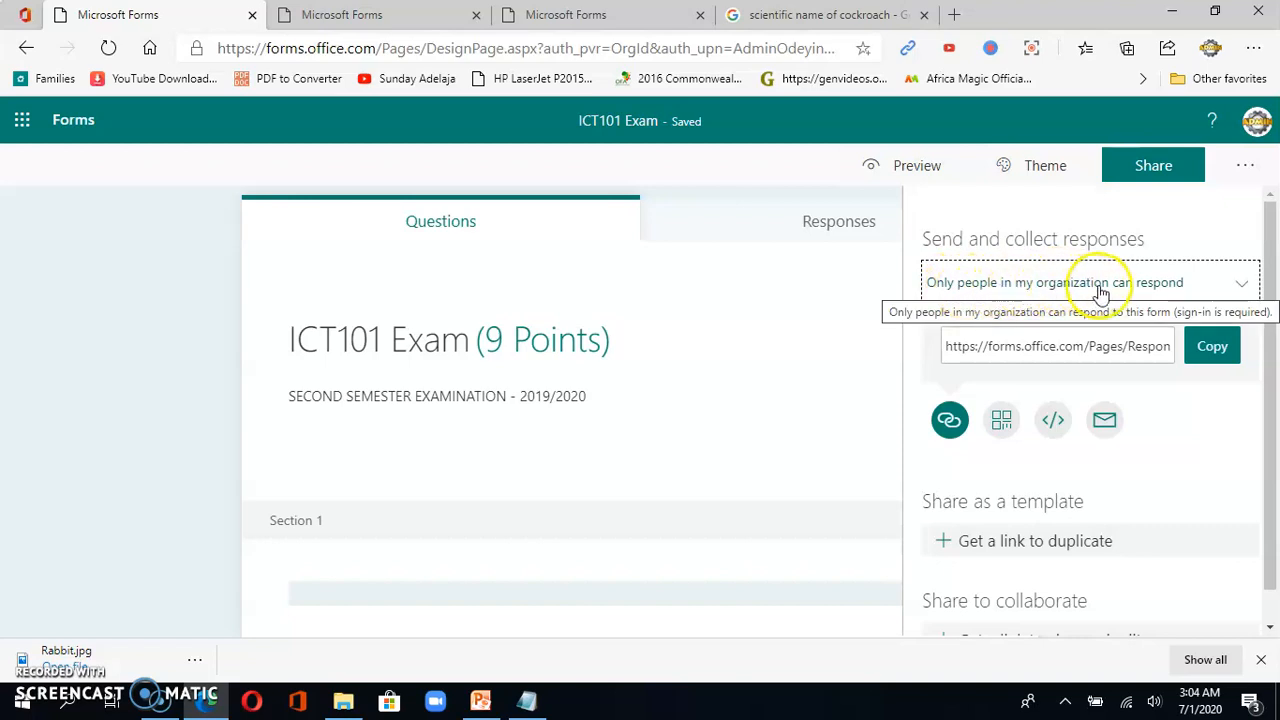
pyautogui.click(1245, 290)
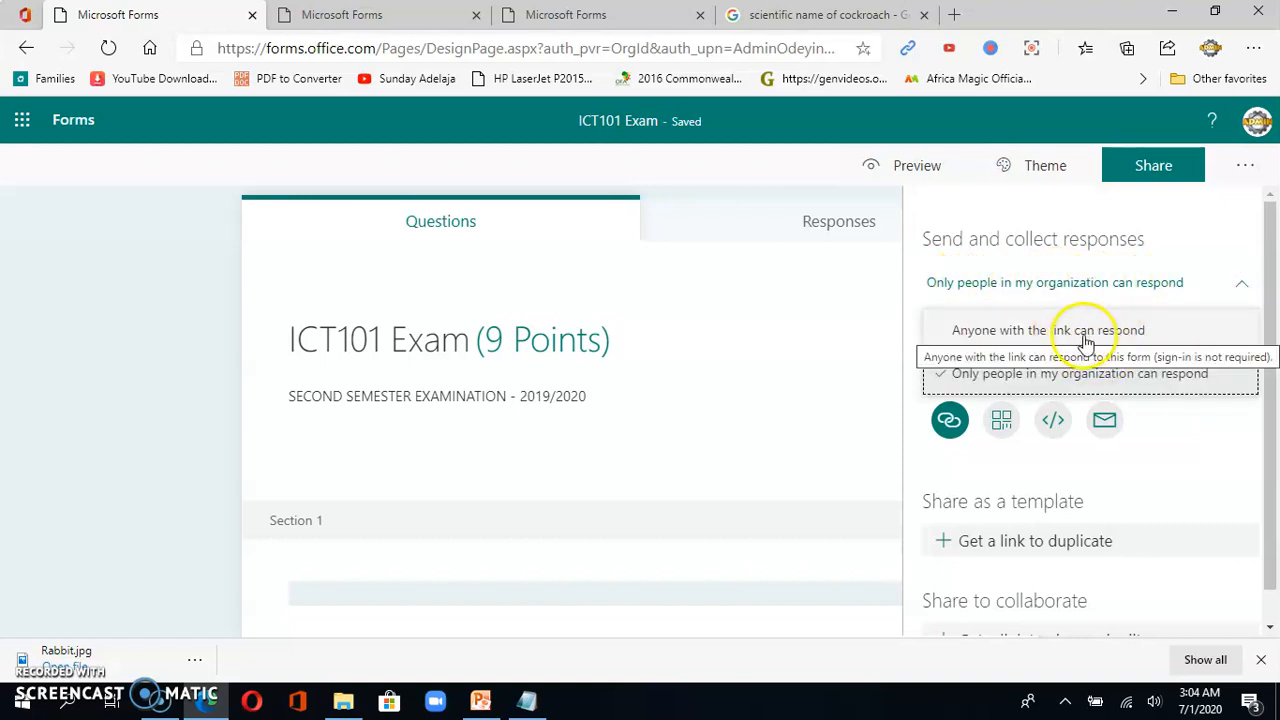
pyautogui.click(1242, 287)
pyautogui.click(1200, 347)
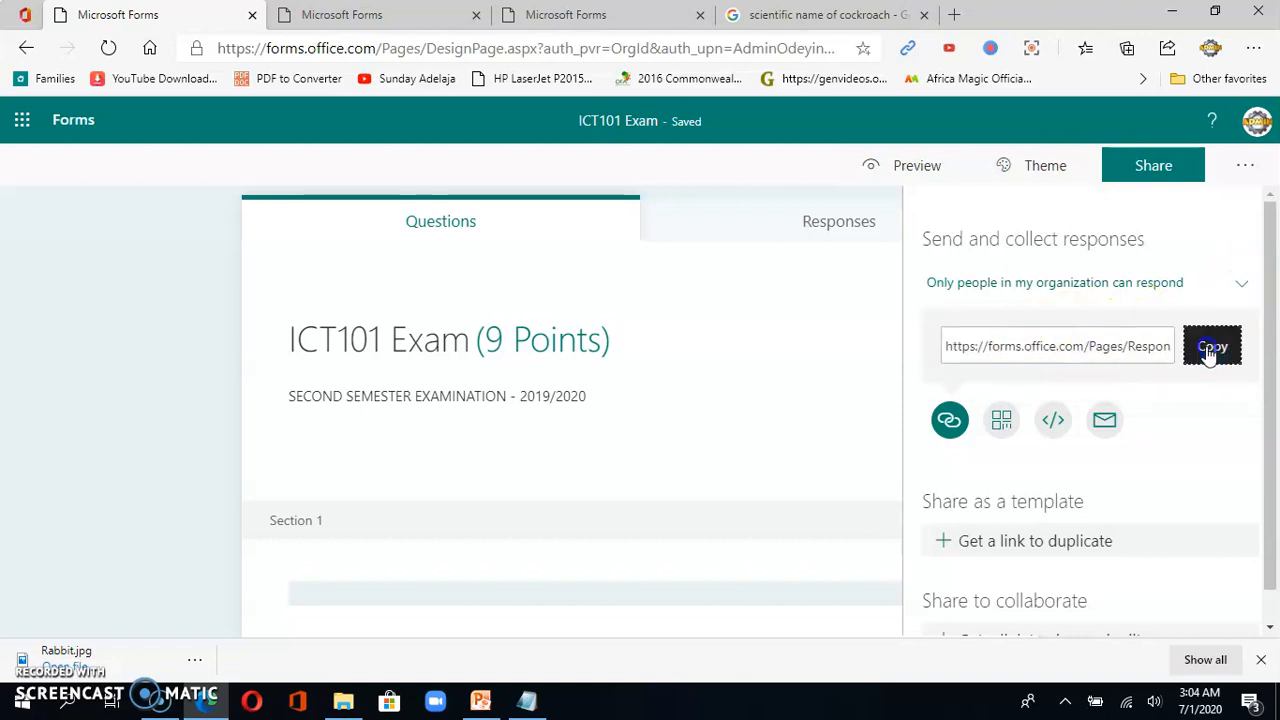